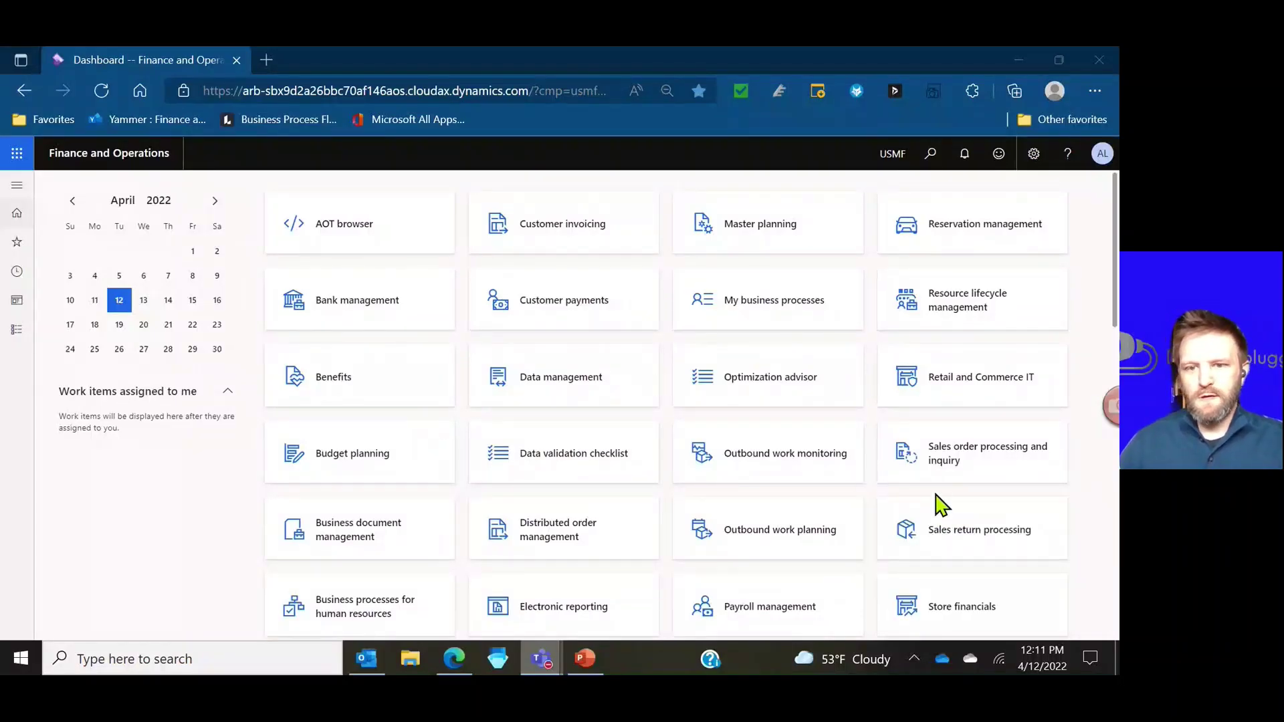
# Step: Open Accounts receivable parameters from the Accounts receivable module and show the Shipments tab
pyautogui.click(17, 187)
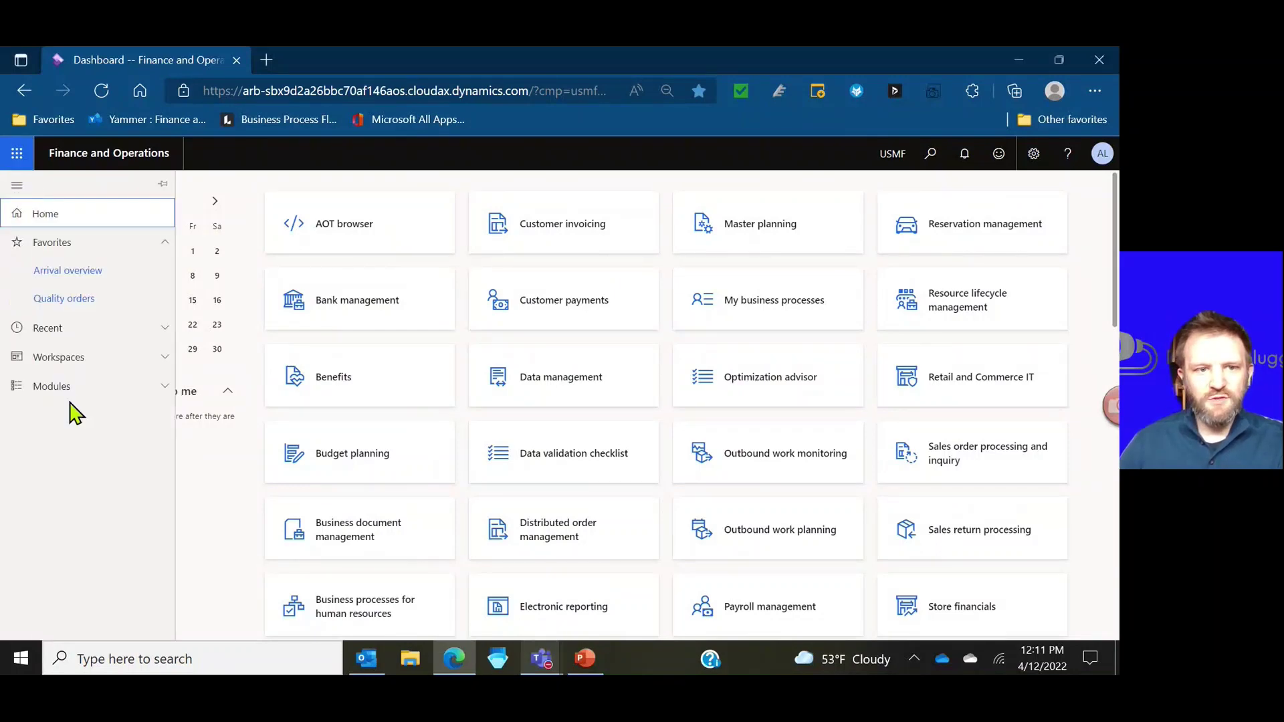
pyautogui.click(77, 391)
pyautogui.scroll(-4, 77, 396)
pyautogui.scroll(1, 79, 395)
pyautogui.scroll(3, 80, 388)
pyautogui.click(100, 299)
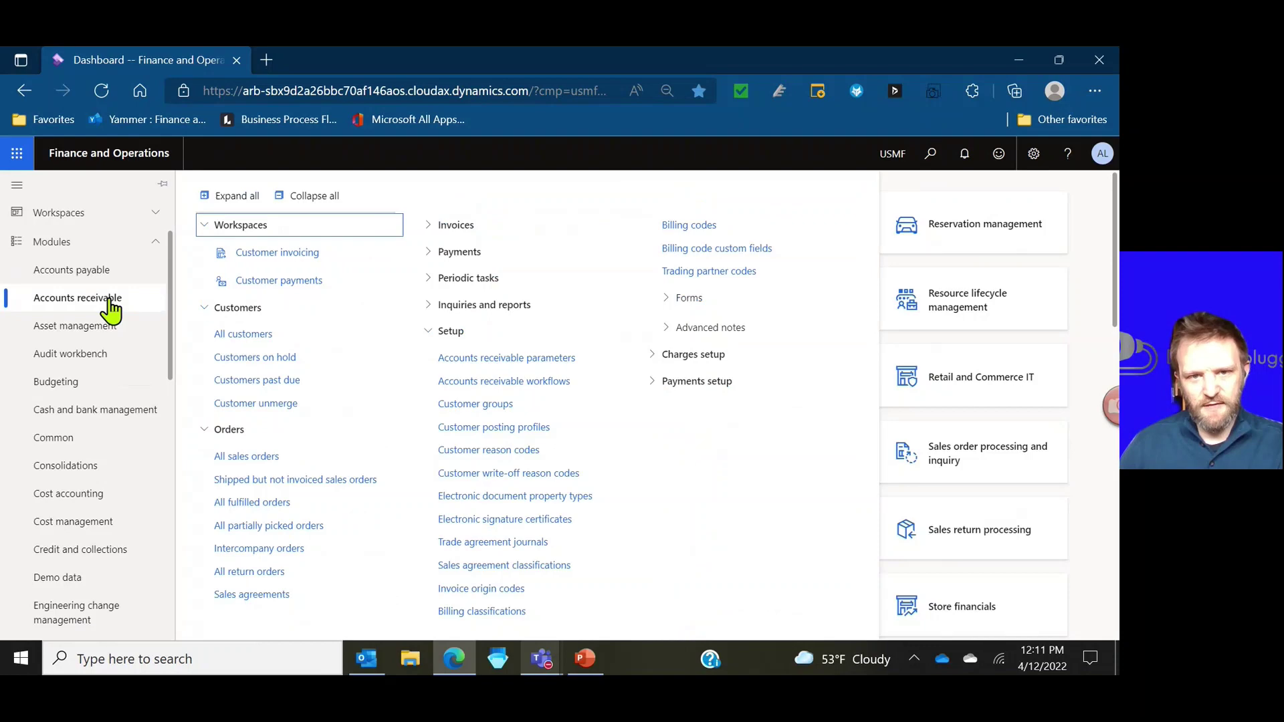
pyautogui.click(524, 357)
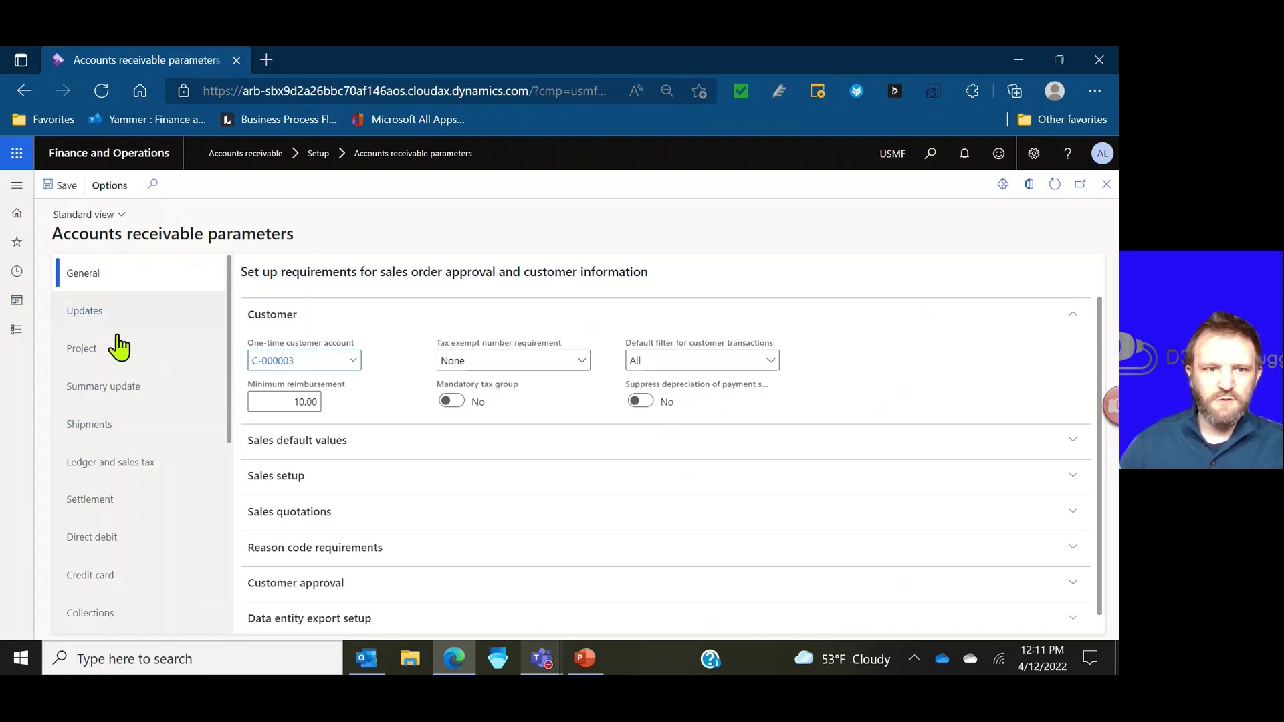
pyautogui.click(107, 434)
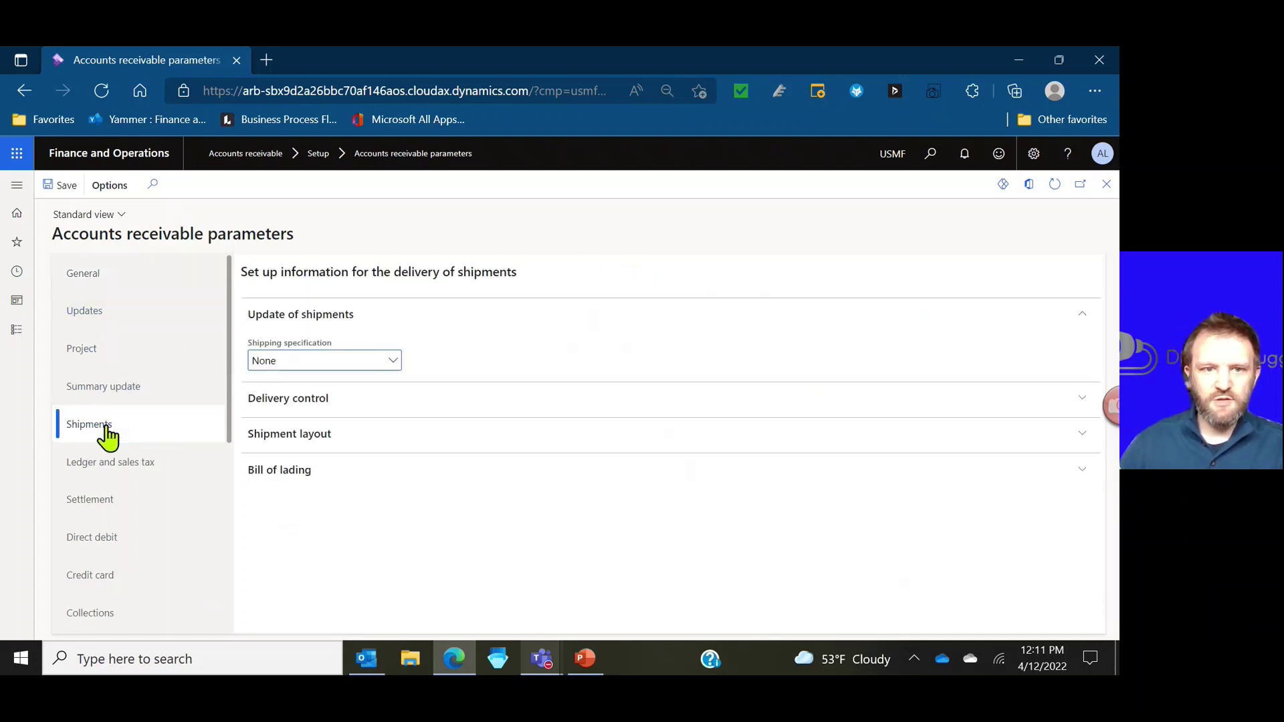
# Step: Expand Delivery control and review the delivery date control options, keeping ATP + Issue margin
pyautogui.click(301, 407)
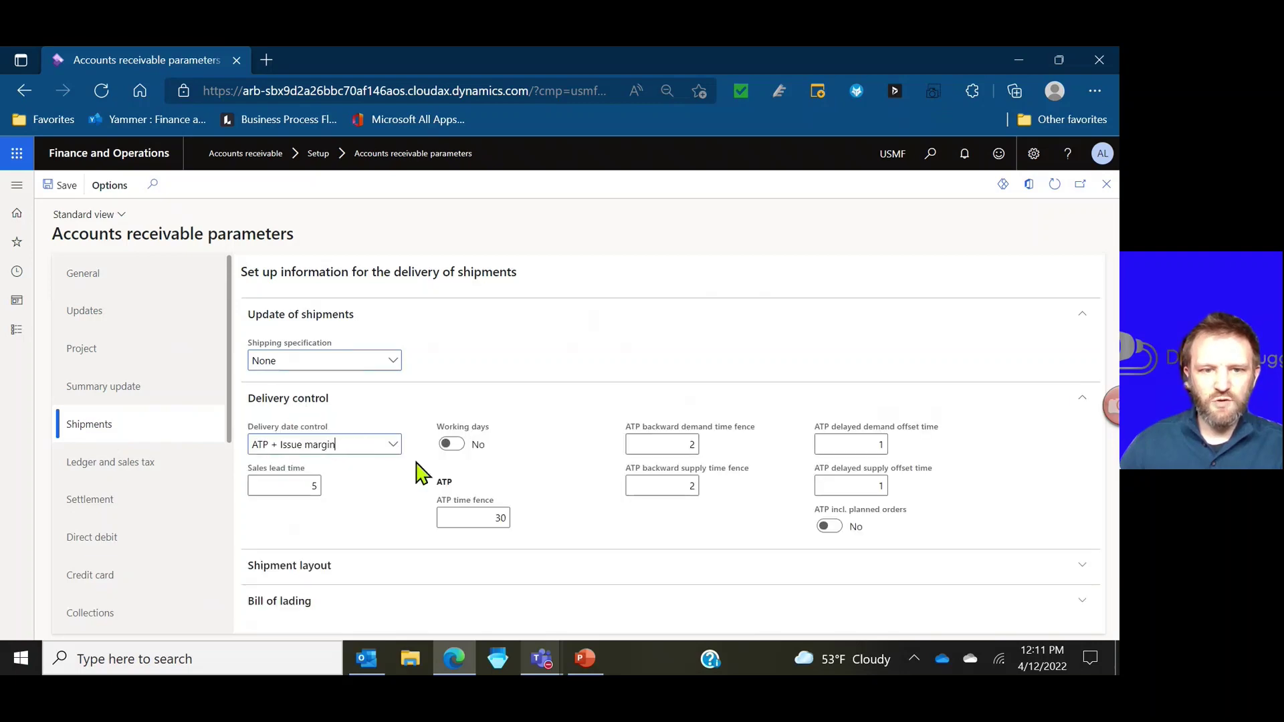
pyautogui.click(393, 447)
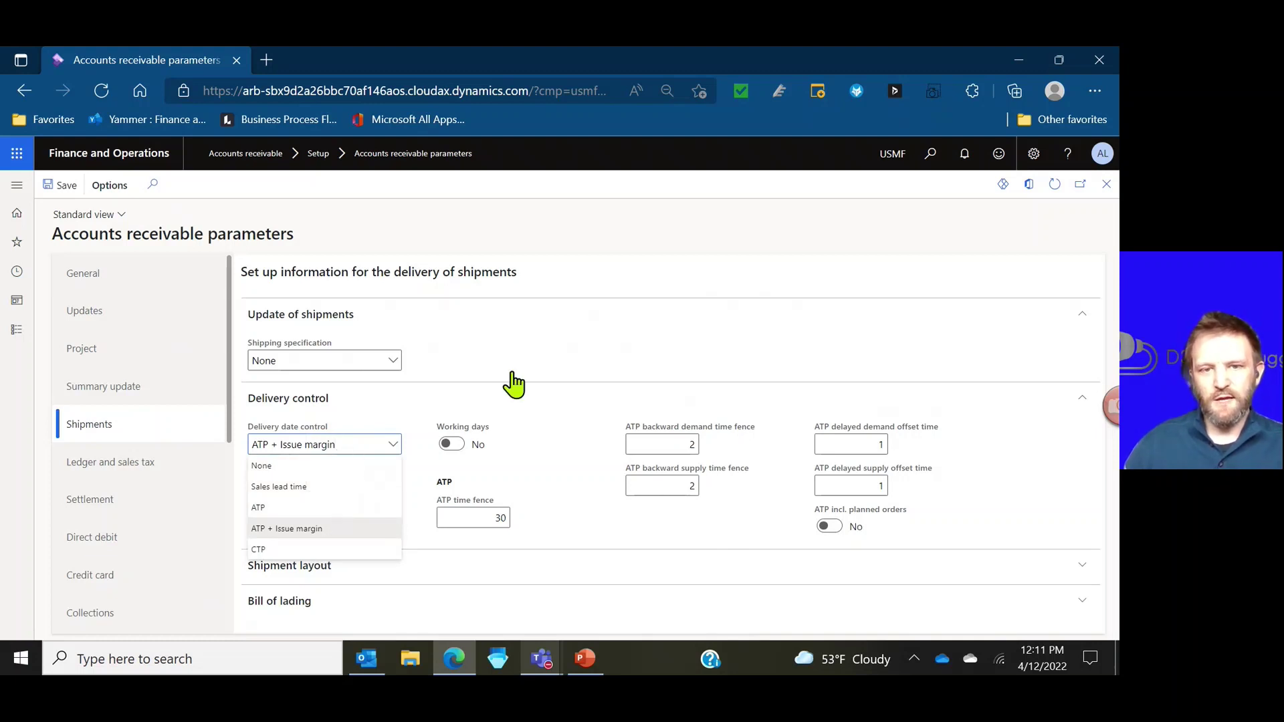
pyautogui.press('Return')
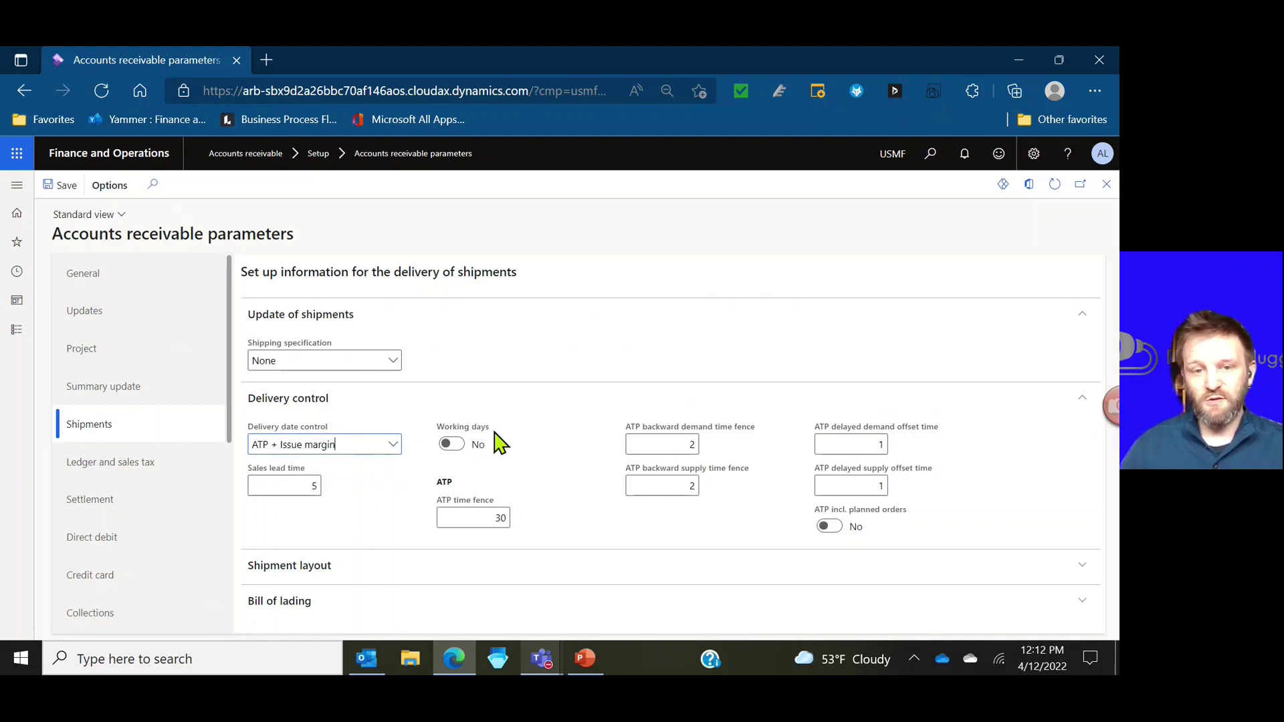
pyautogui.click(450, 515)
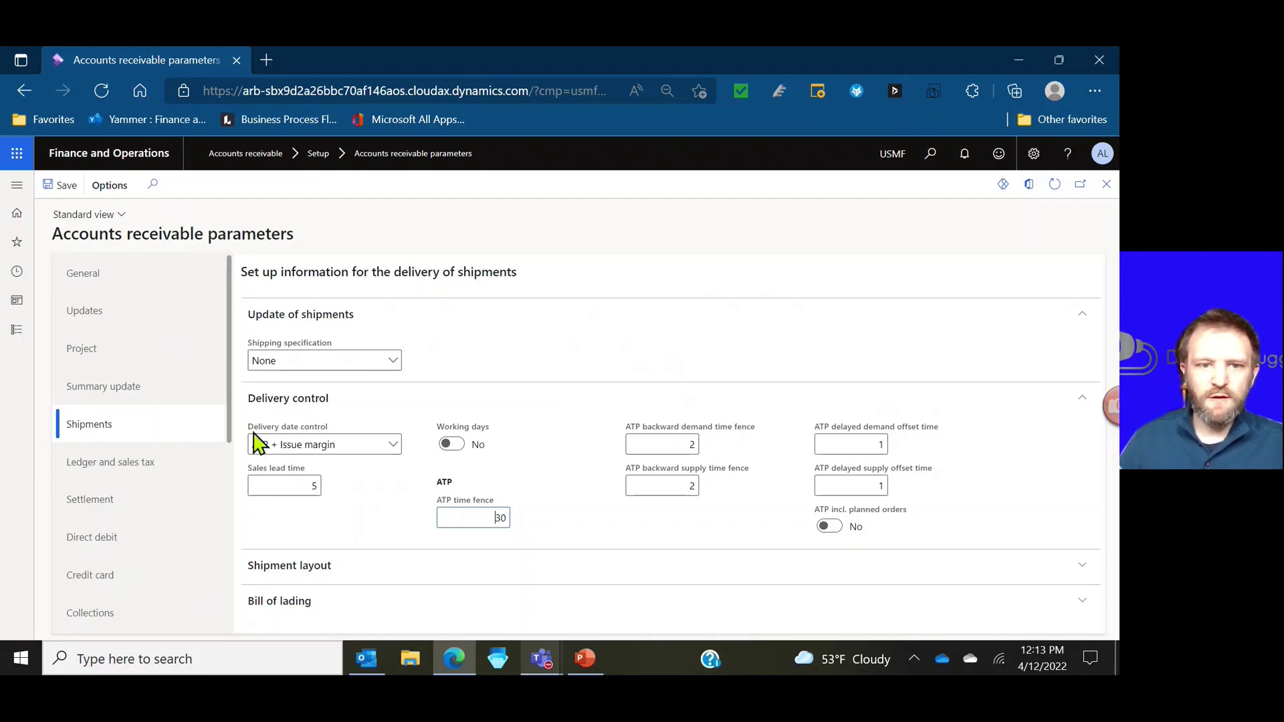
# Step: Open the Released products list under Product information management
pyautogui.click(15, 185)
pyautogui.scroll(-10, 141, 588)
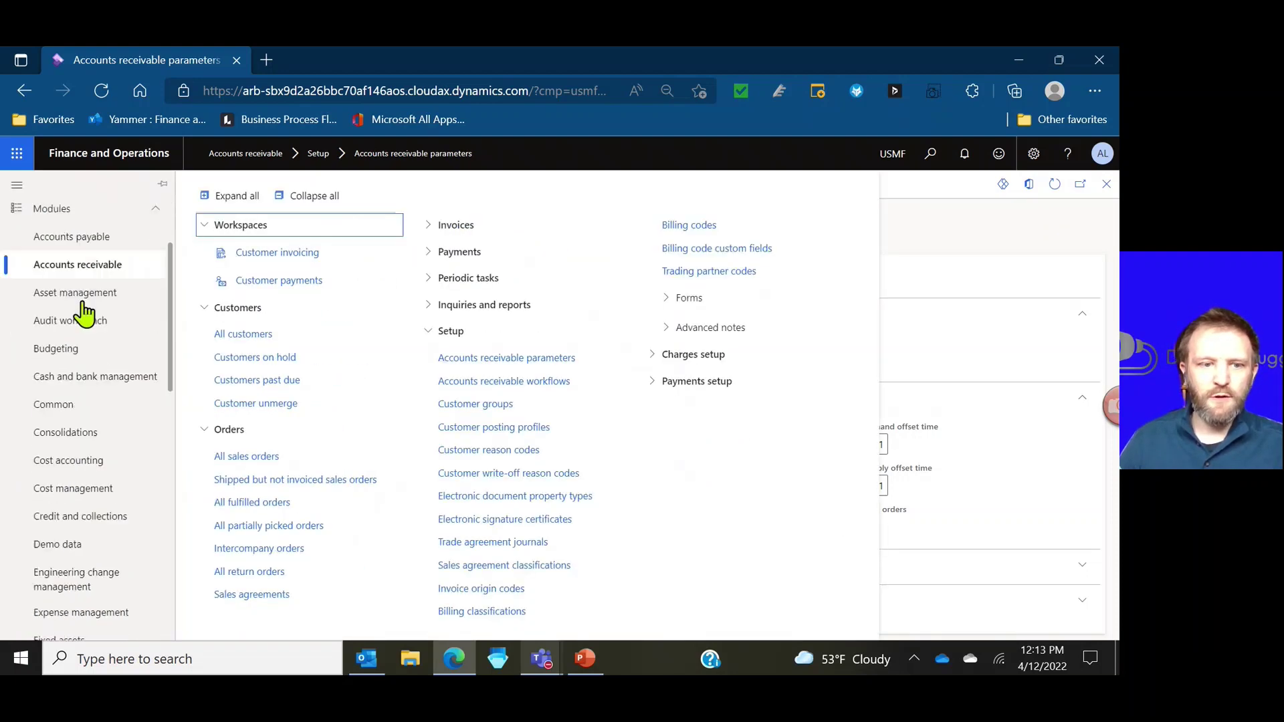
pyautogui.click(115, 526)
pyautogui.click(260, 397)
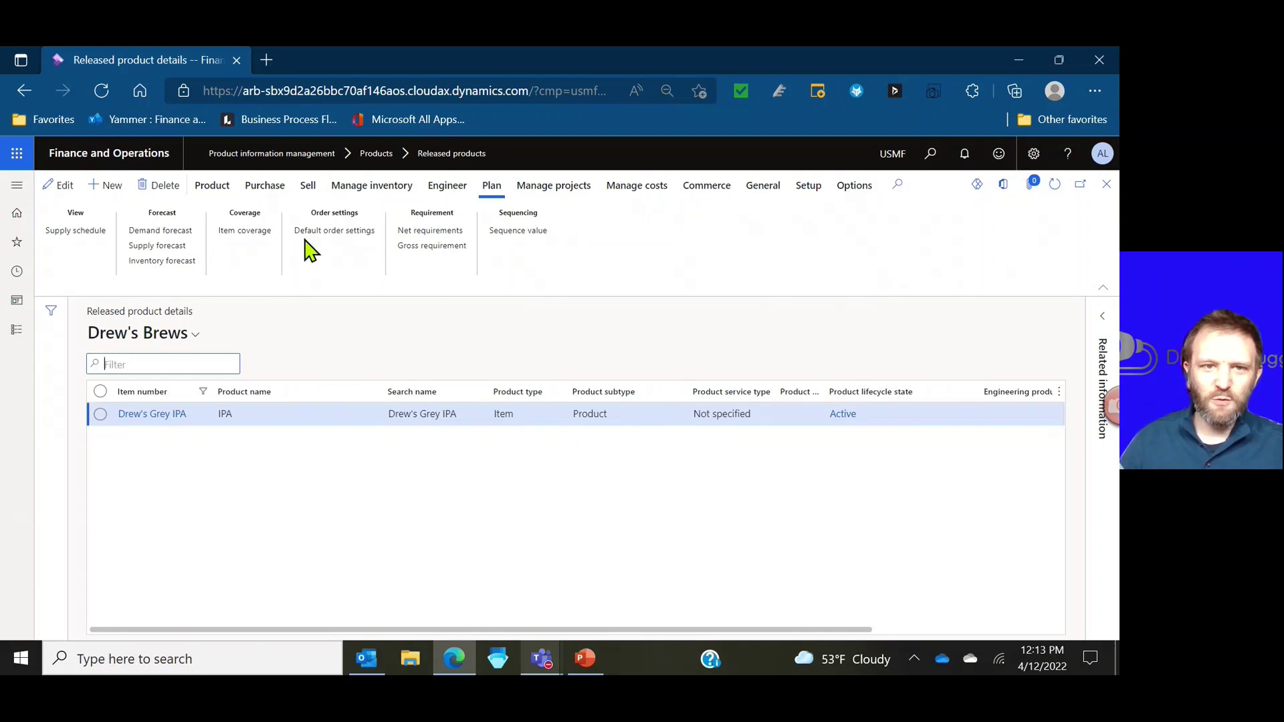
# Step: Open Drew's Grey IPA's default order settings, bring up the Sales order section, and enable editing
pyautogui.click(309, 234)
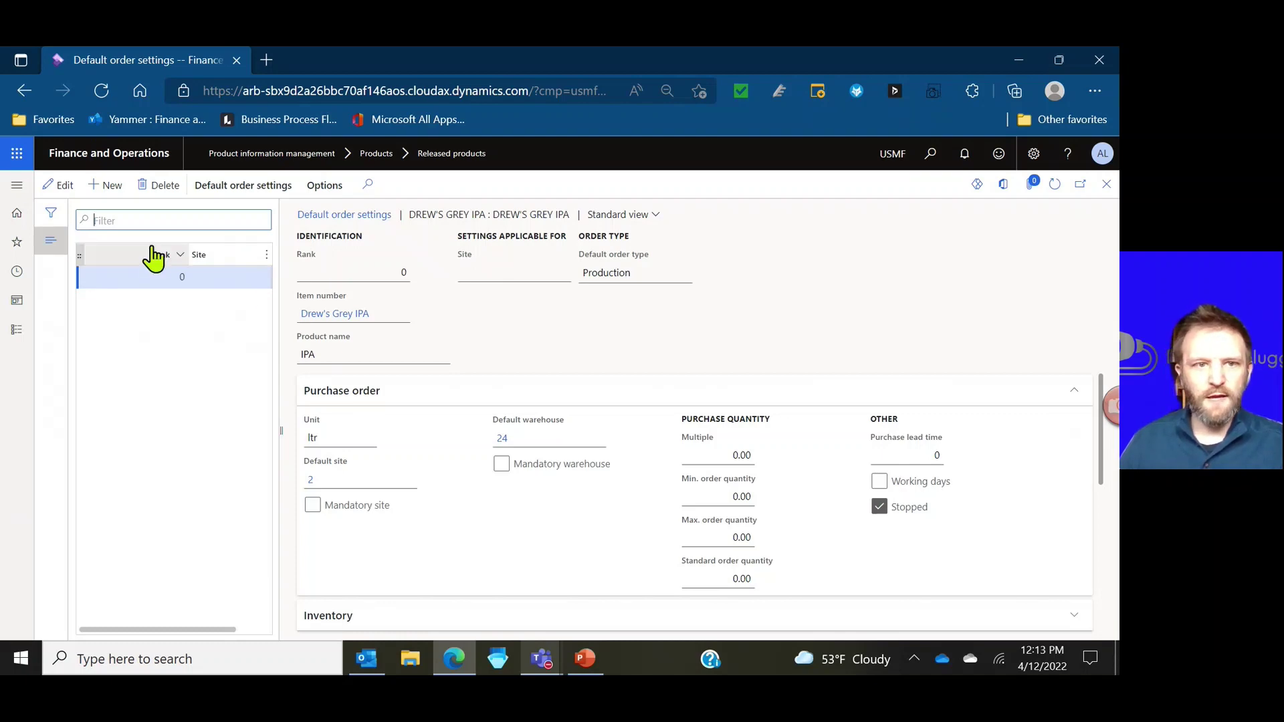
pyautogui.click(360, 405)
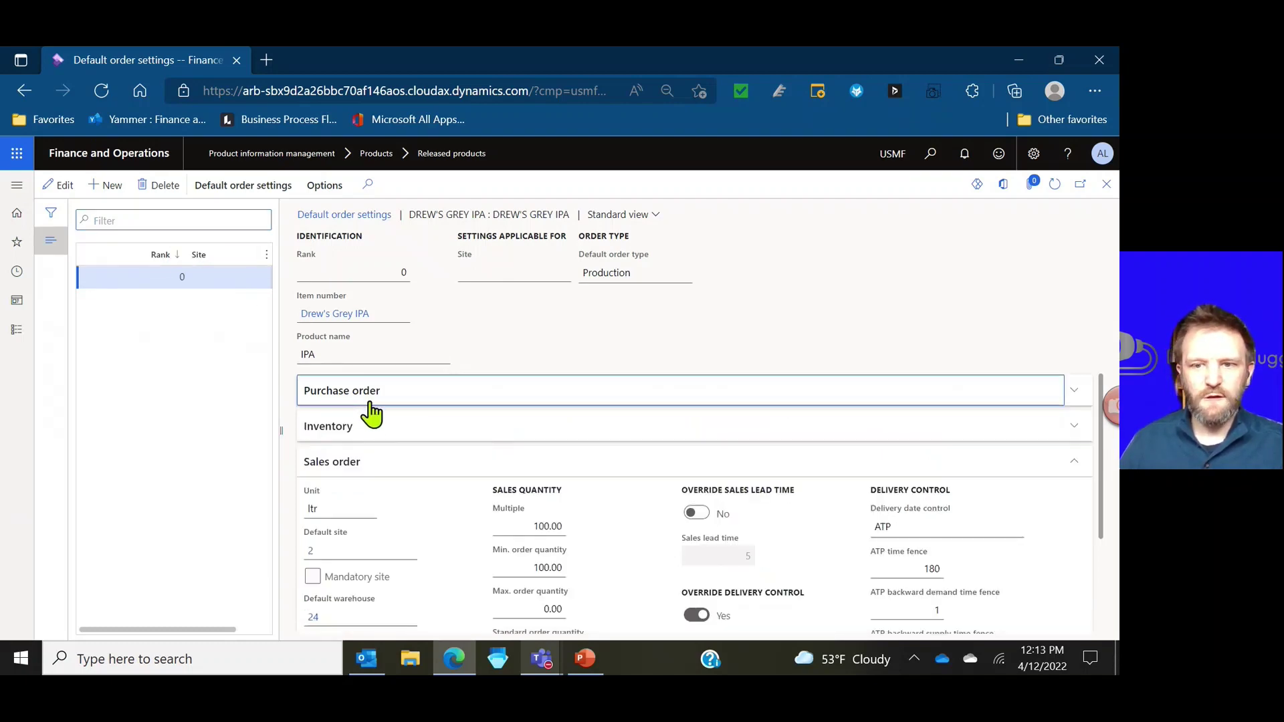
pyautogui.click(415, 427)
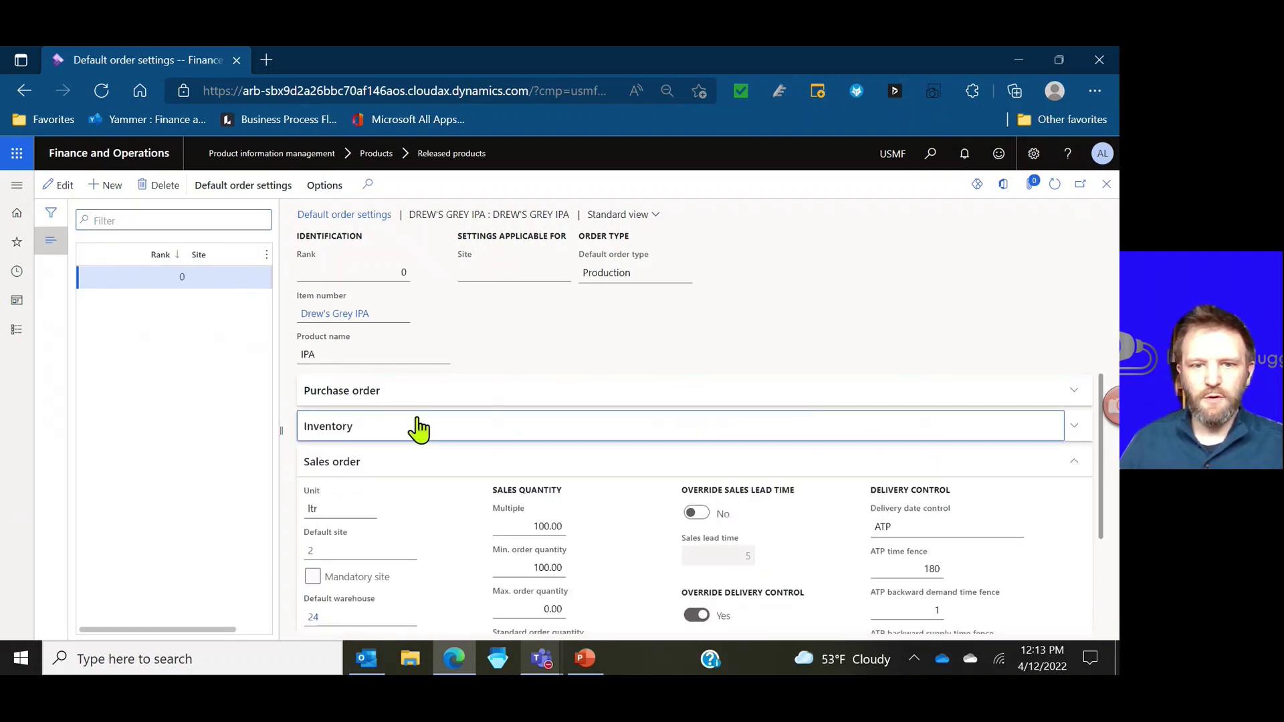
pyautogui.click(702, 428)
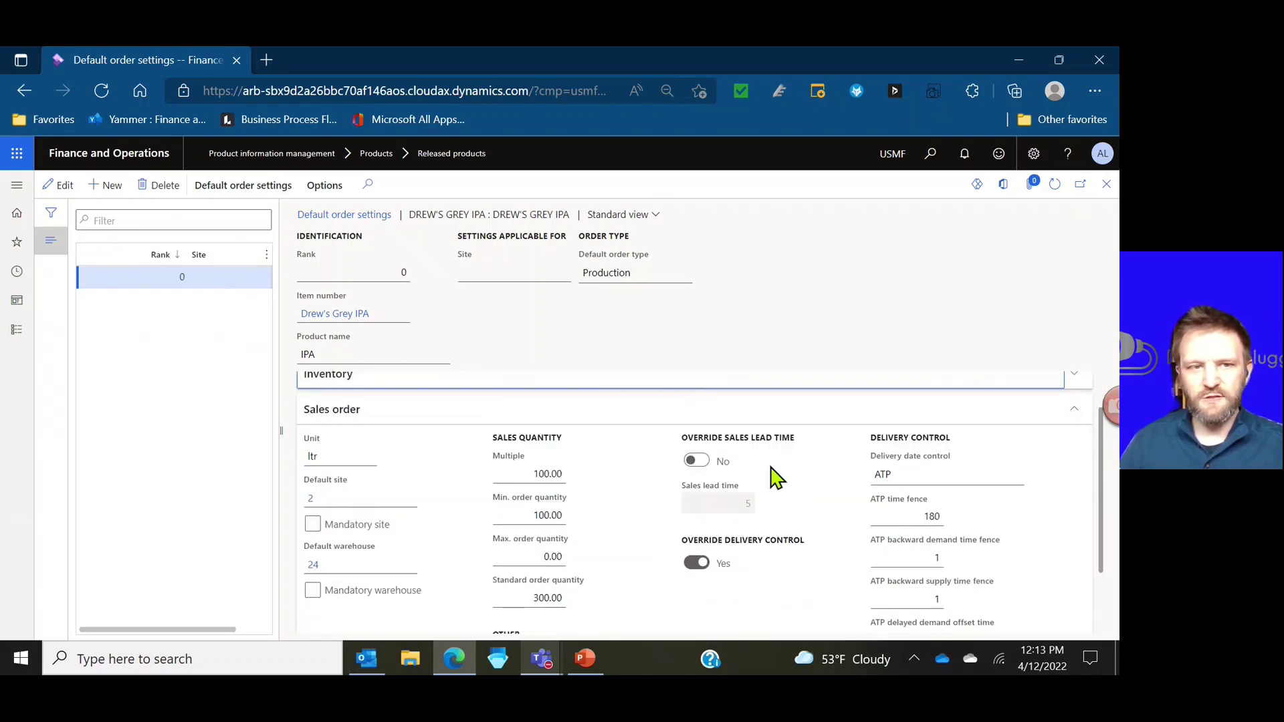
pyautogui.click(58, 185)
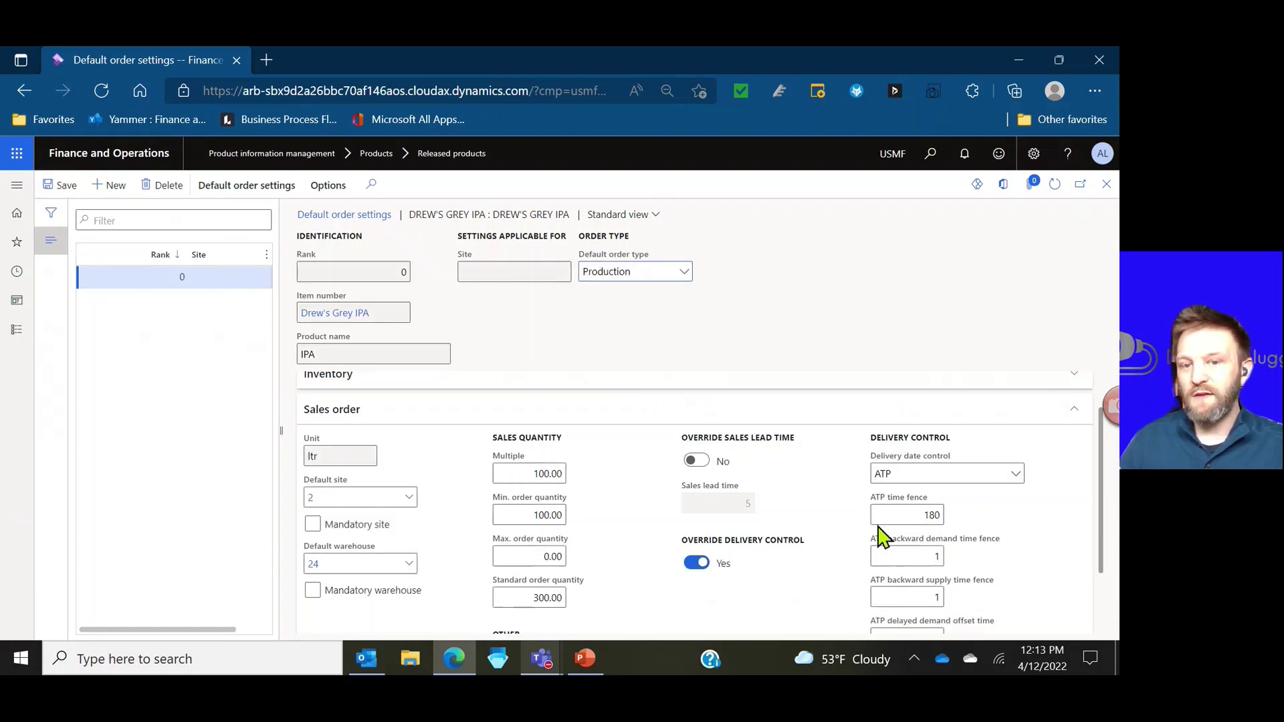
# Step: Review the sales order ATP settings with time fence 180, toggling sales lead time override on and off
pyautogui.scroll(-1, 888, 492)
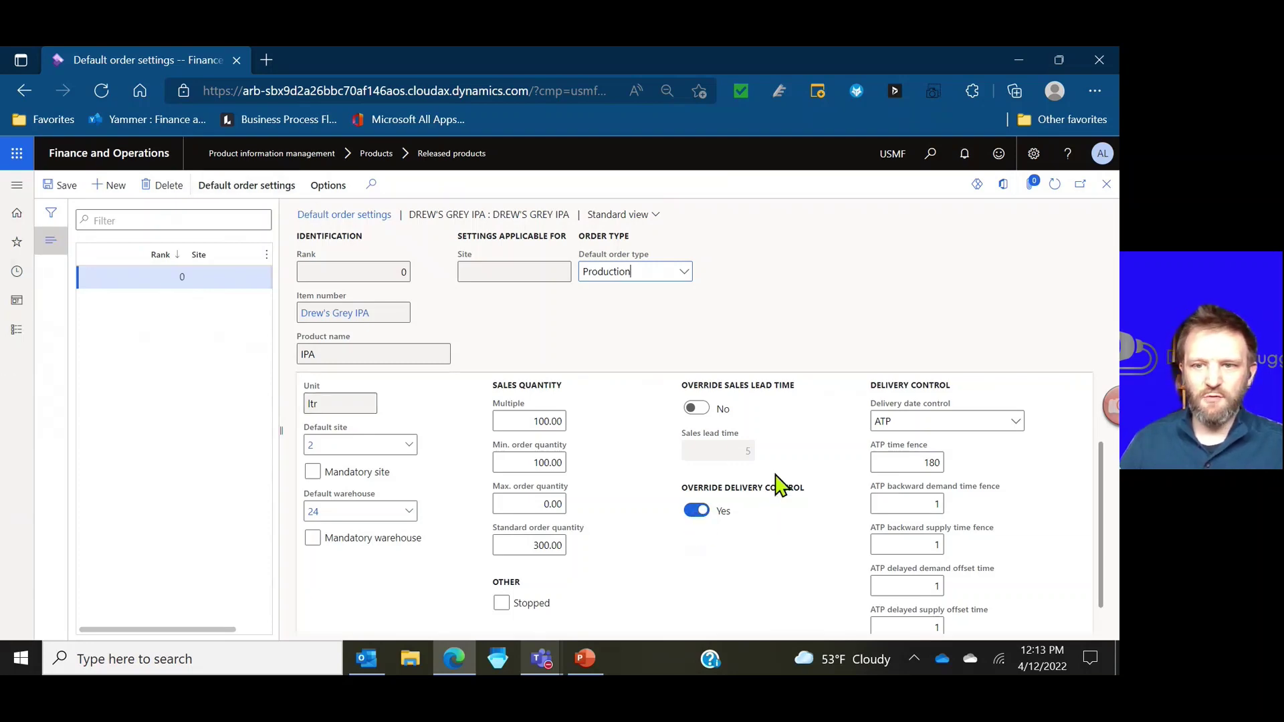
pyautogui.scroll(1, 773, 487)
pyautogui.scroll(-1, 976, 470)
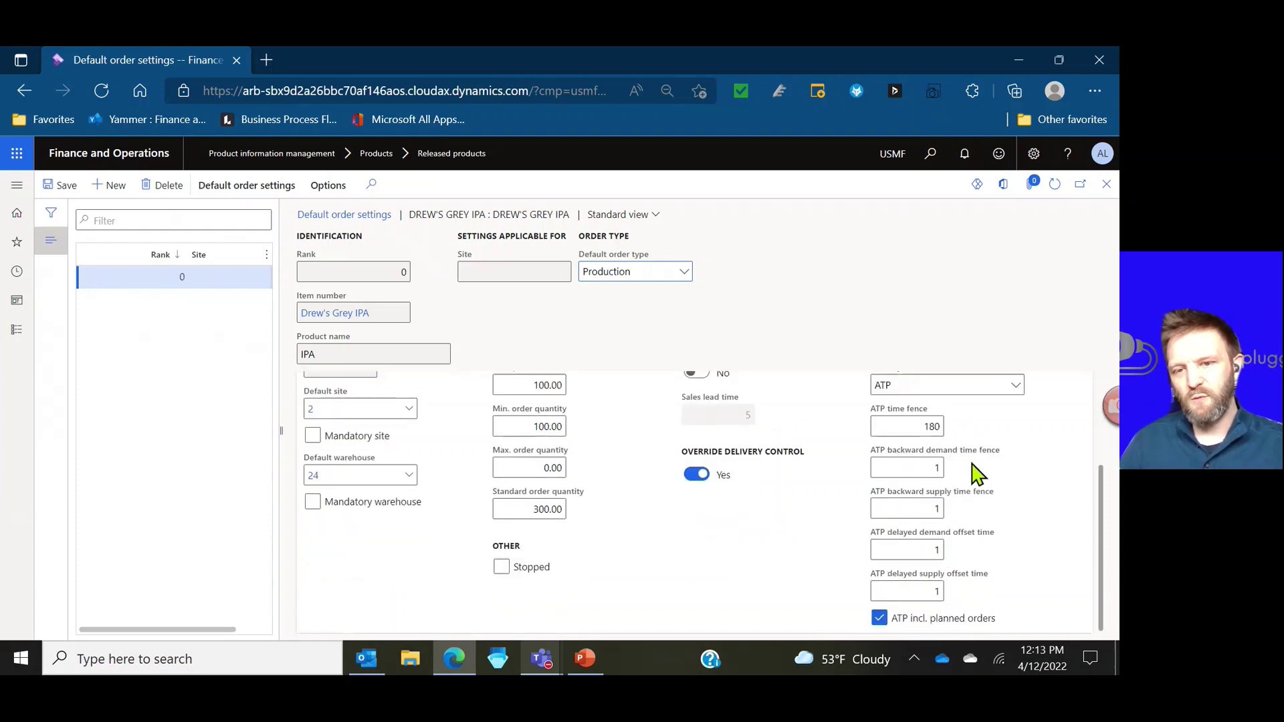
pyautogui.scroll(-1, 977, 471)
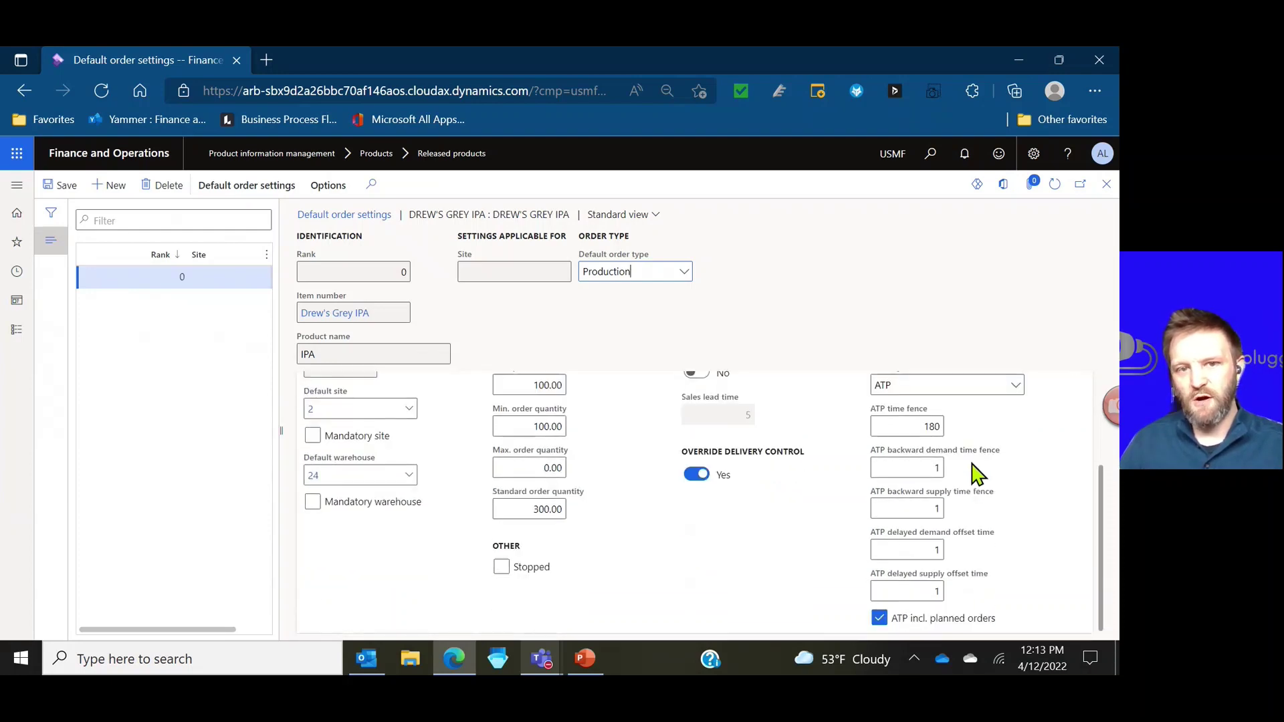
pyautogui.scroll(3, 506, 420)
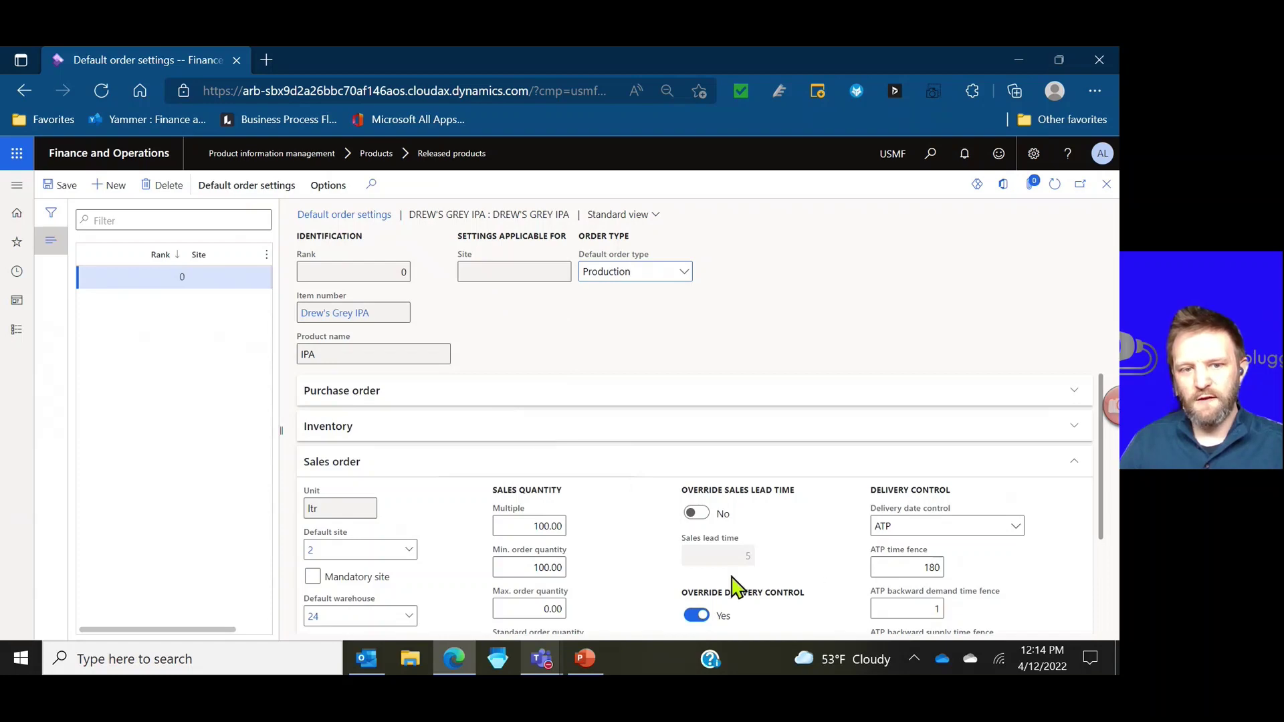
pyautogui.scroll(-1, 448, 565)
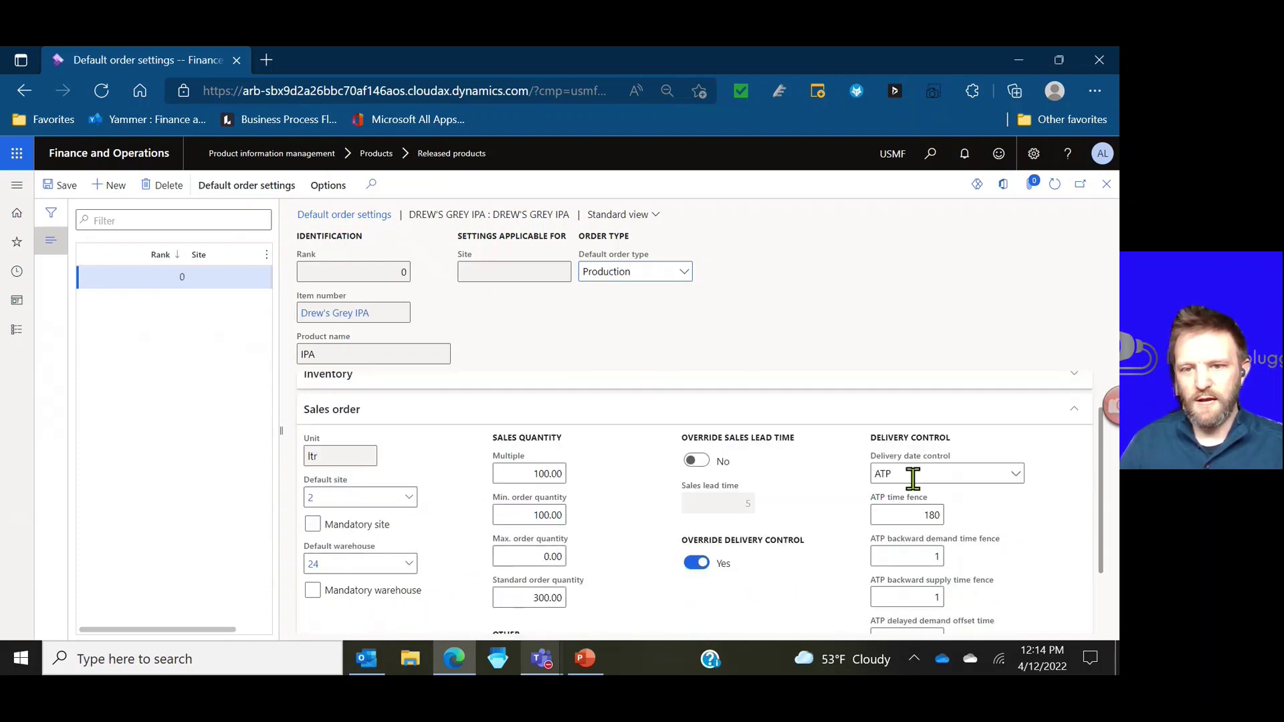
pyautogui.scroll(-1, 867, 576)
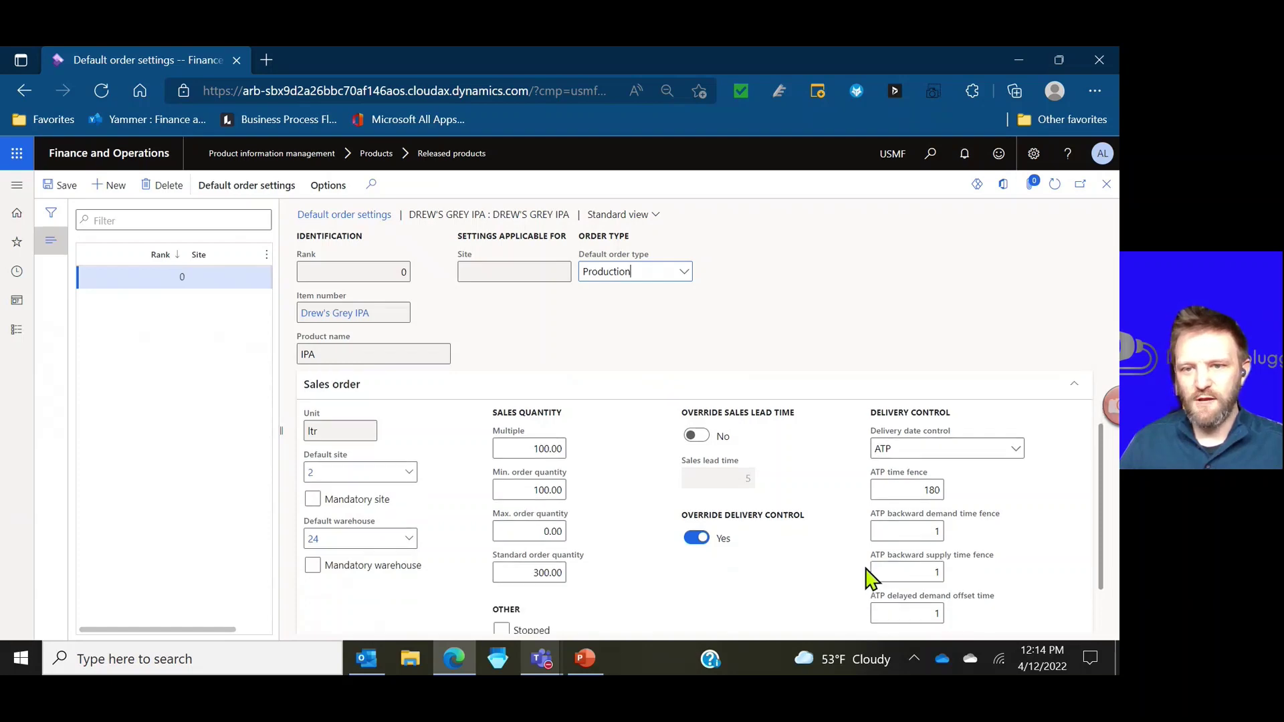
pyautogui.click(894, 462)
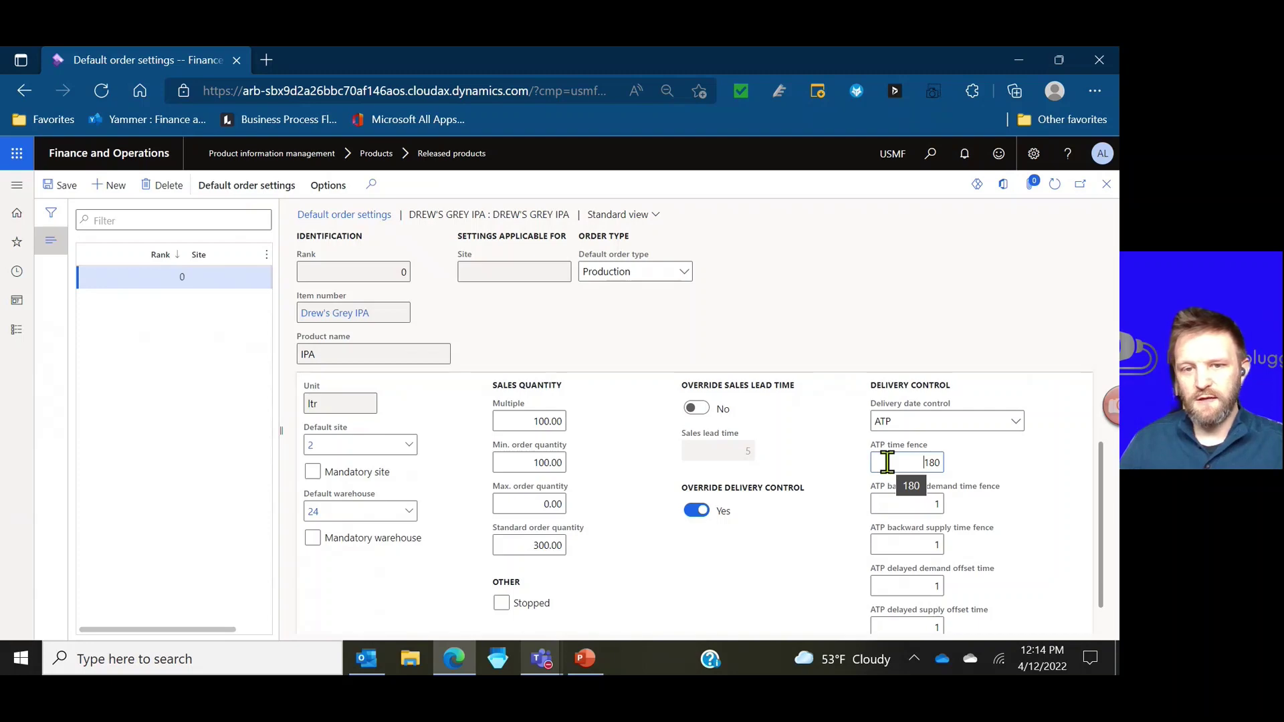
pyautogui.scroll(-1, 802, 593)
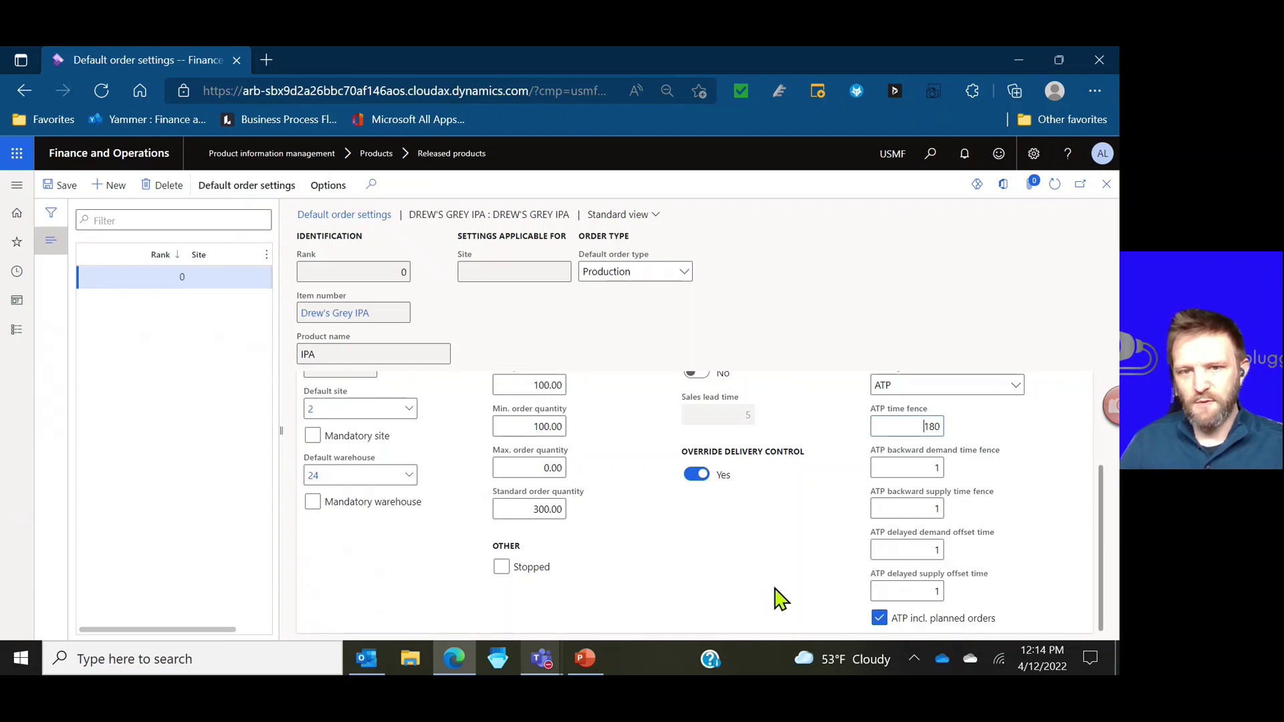
pyautogui.scroll(3, 774, 595)
pyautogui.click(696, 476)
pyautogui.click(696, 477)
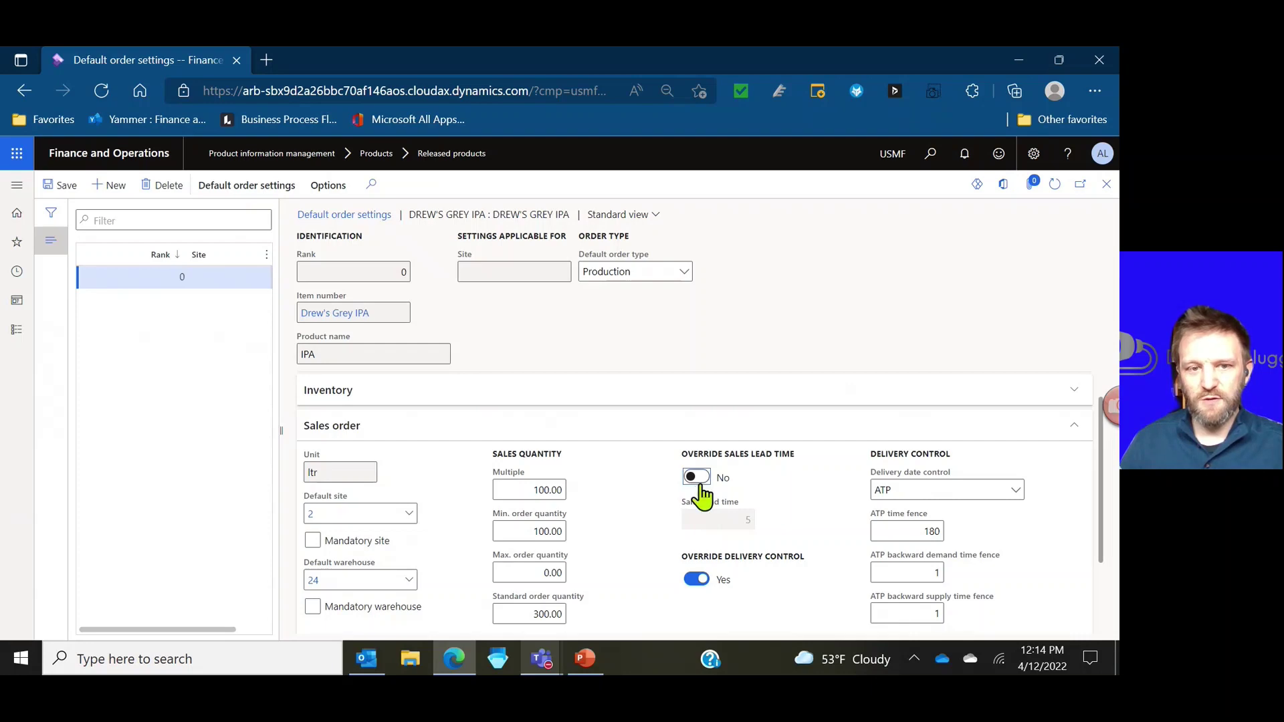
pyautogui.click(665, 433)
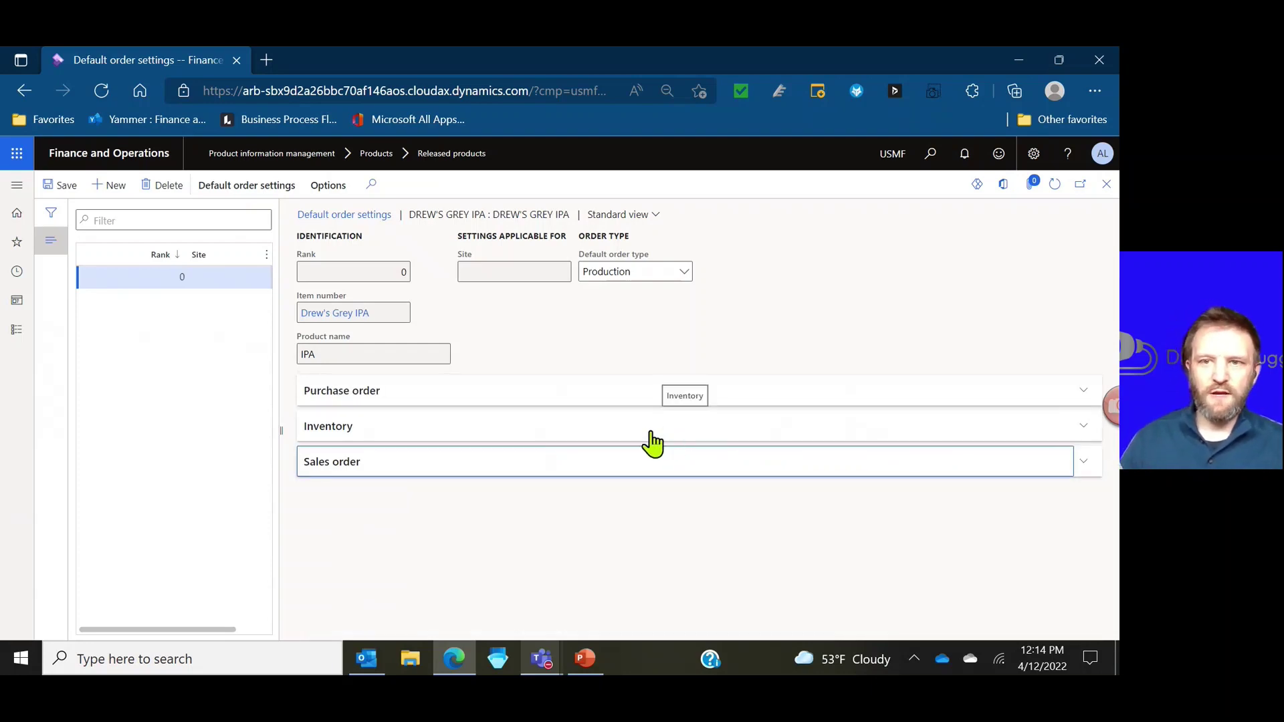
# Step: Open sales order 001116 from Drew's Grey IPA's open sales order lines
pyautogui.click(1105, 185)
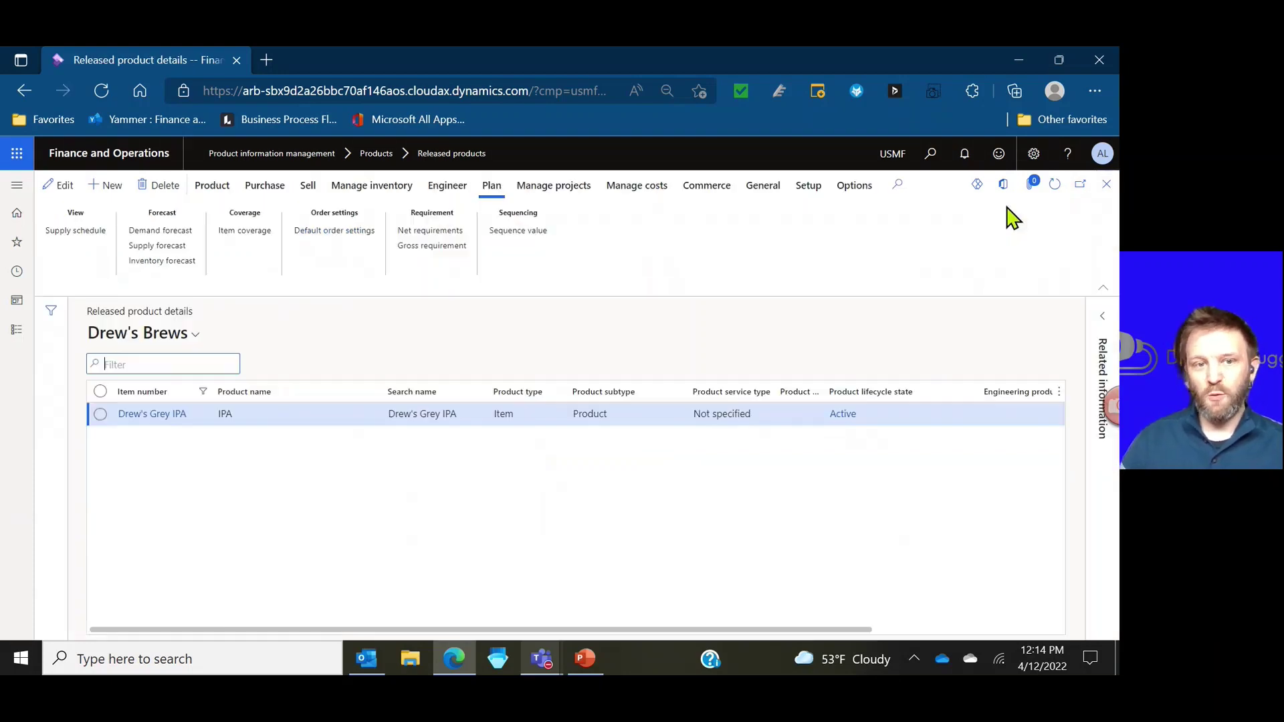
pyautogui.click(100, 414)
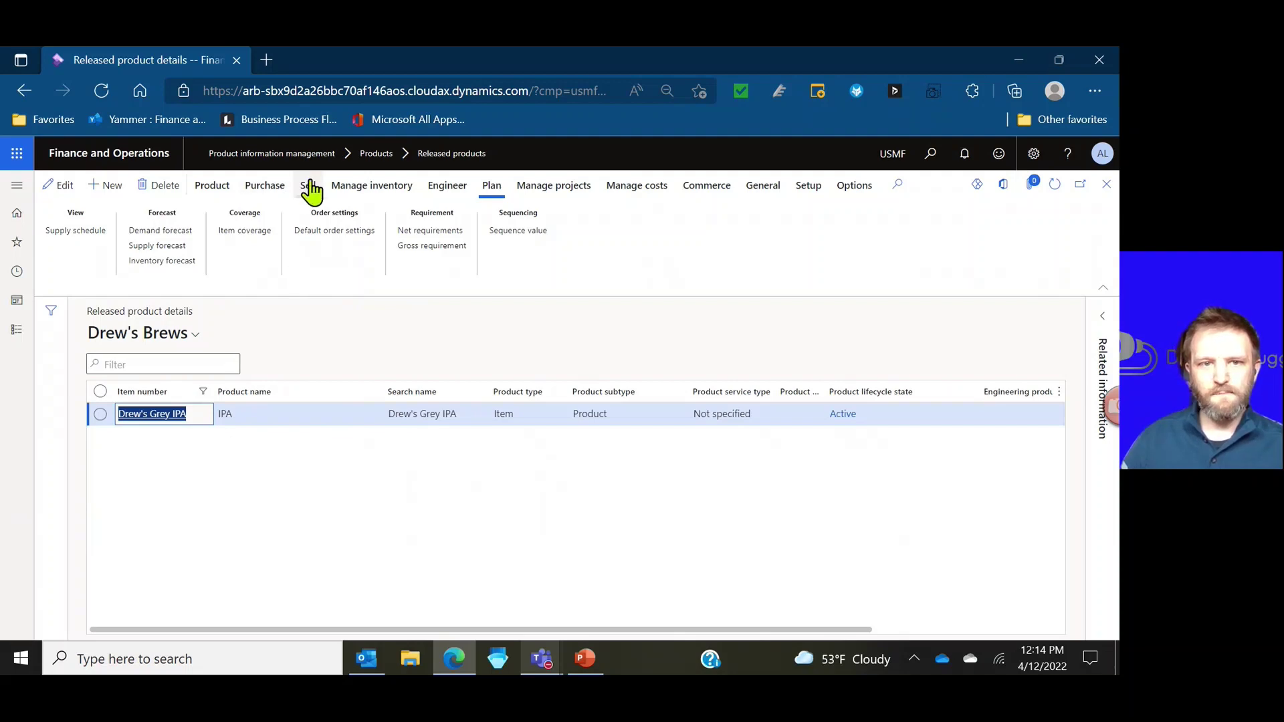
pyautogui.click(309, 190)
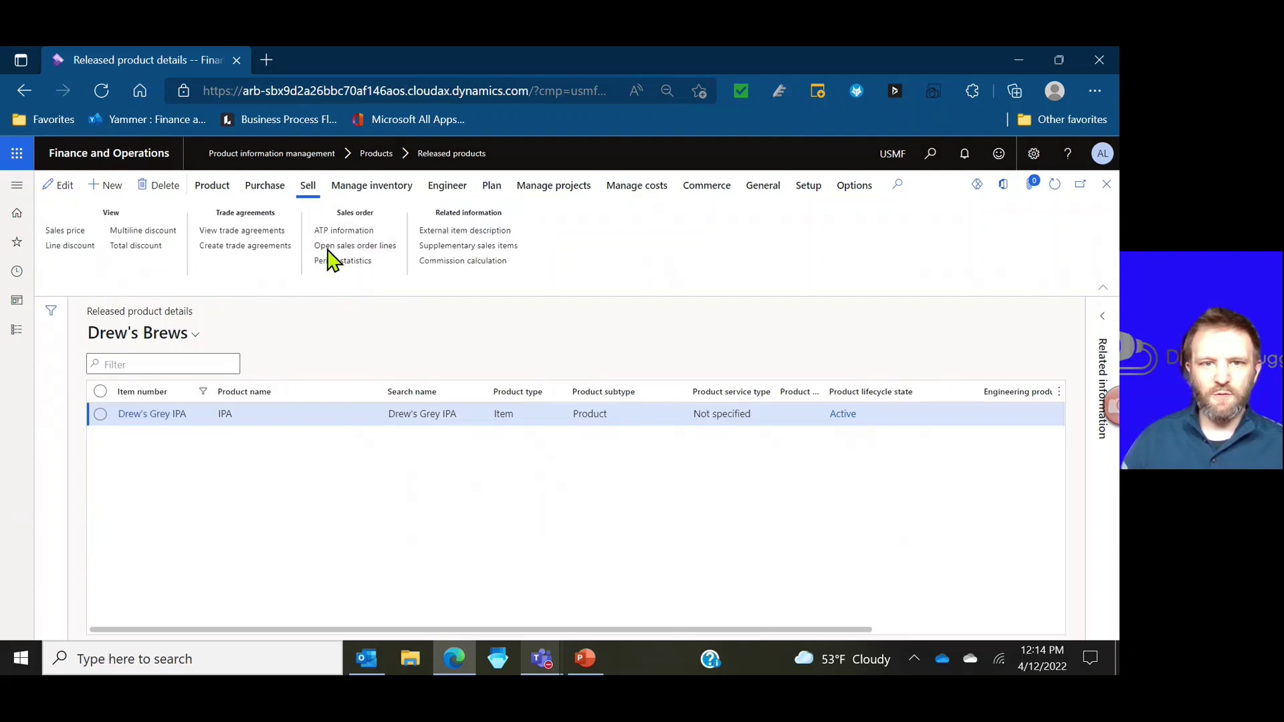
pyautogui.click(327, 247)
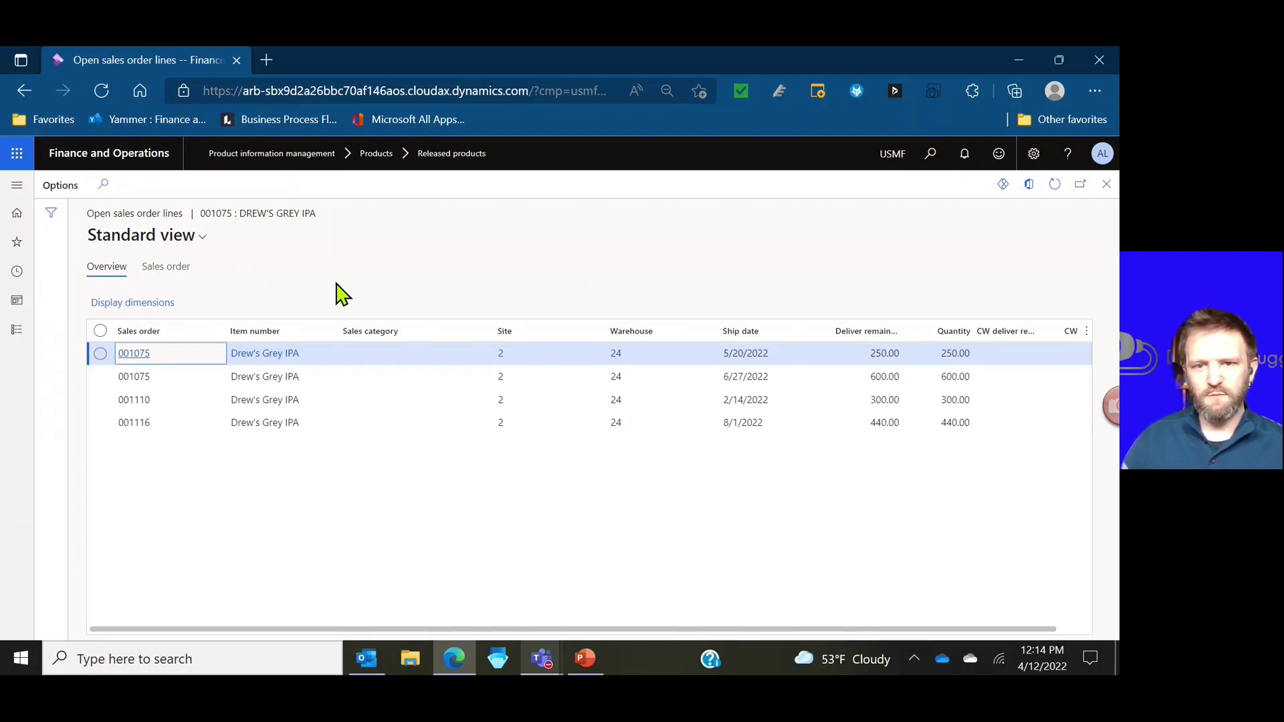
pyautogui.click(134, 421)
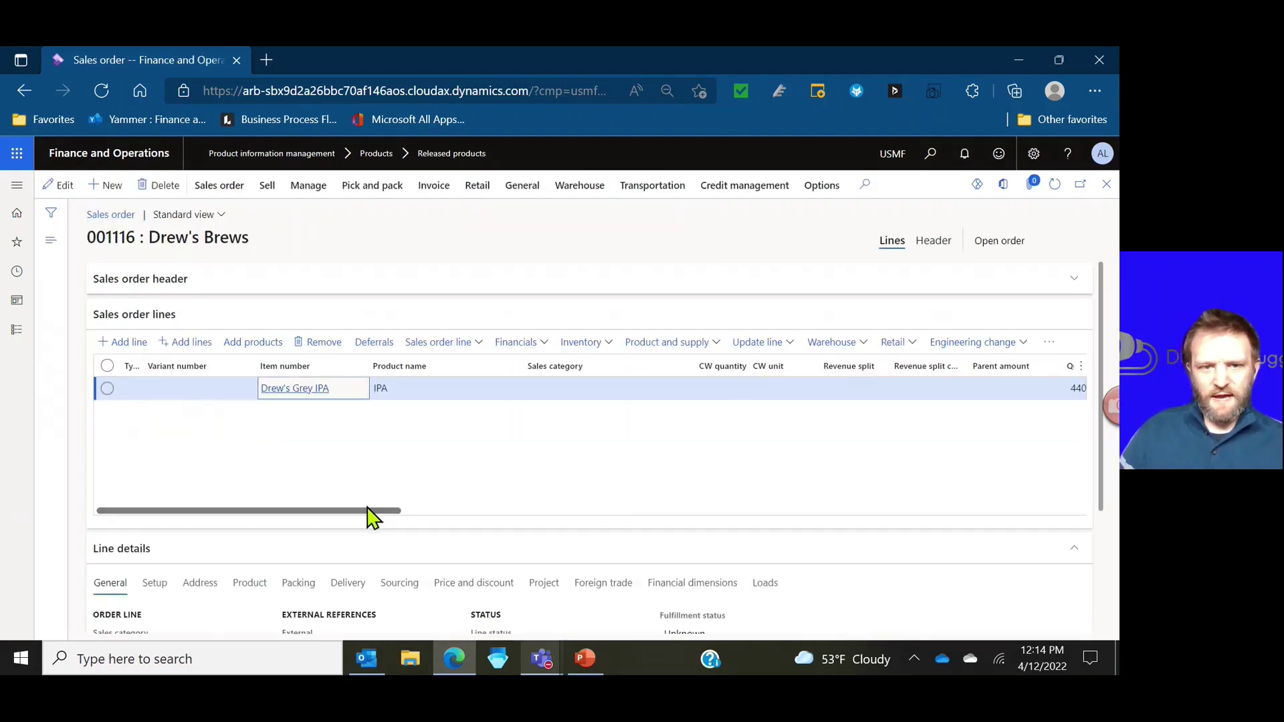
# Step: Show the order line's Delivery details, with delivery date control ATP
pyautogui.moveTo(367, 507); pyautogui.dragTo(239, 510)
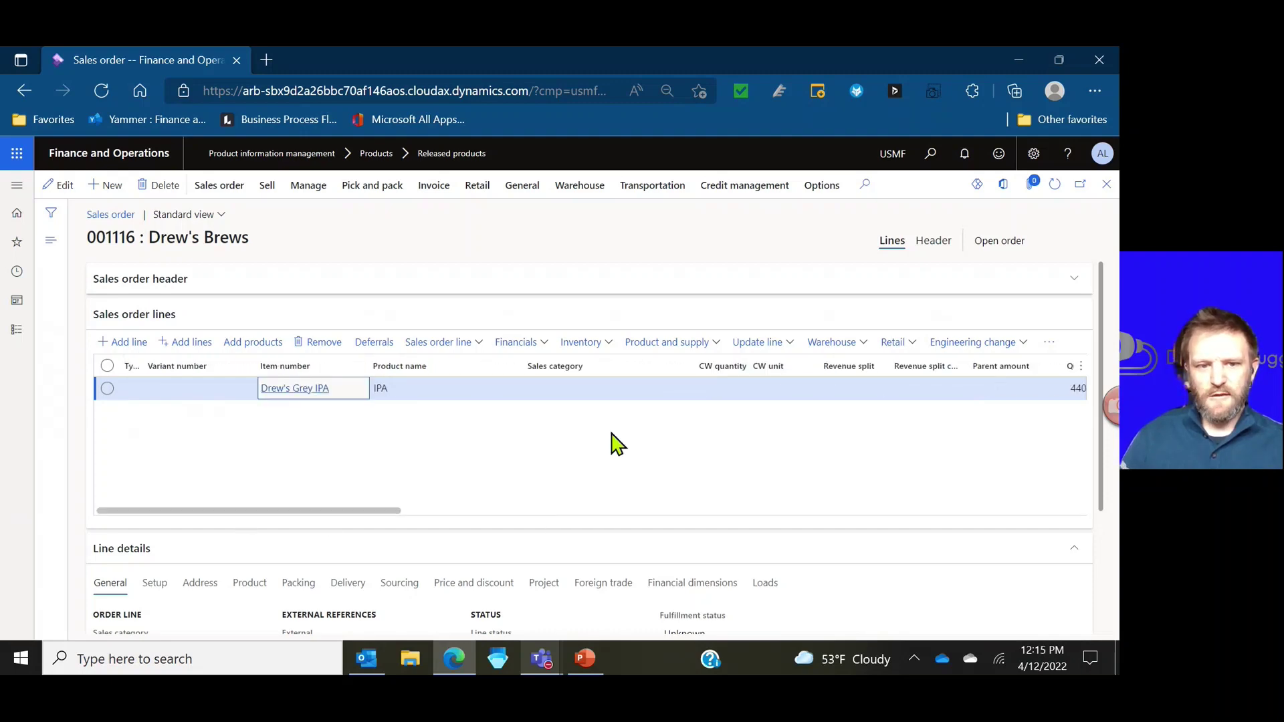
pyautogui.scroll(-1, 481, 468)
pyautogui.click(348, 434)
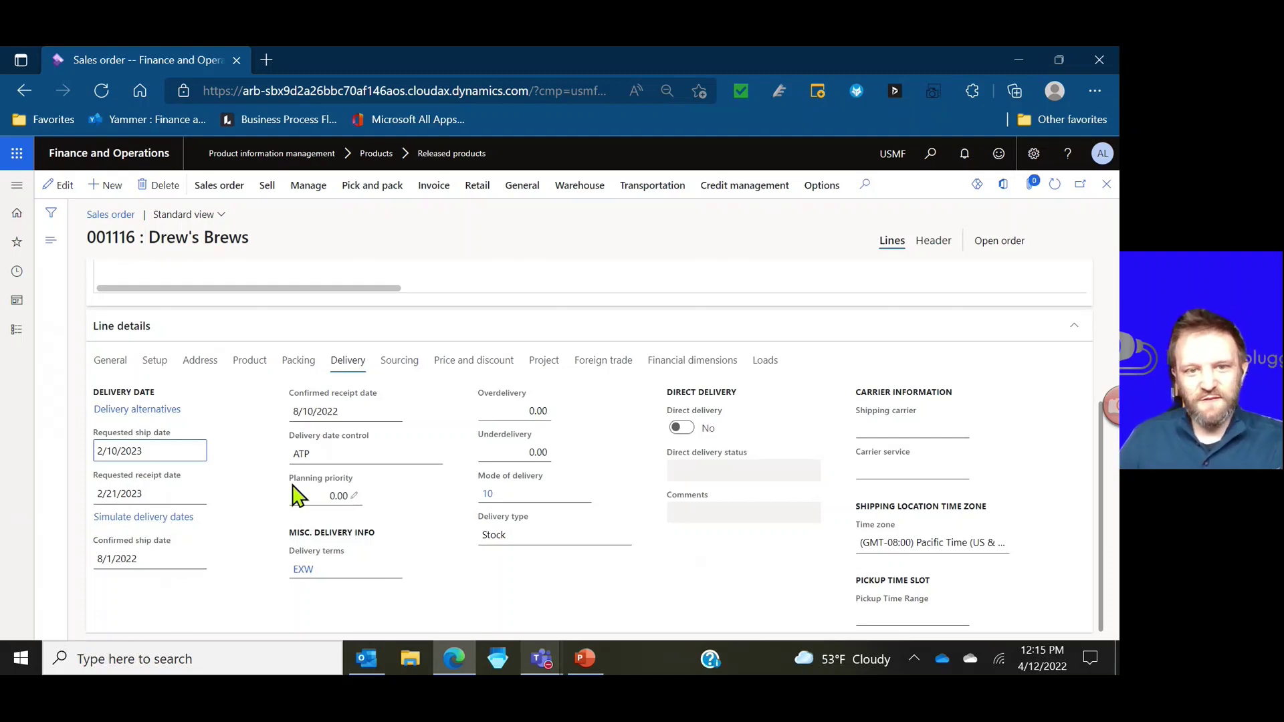
pyautogui.scroll(3, 298, 495)
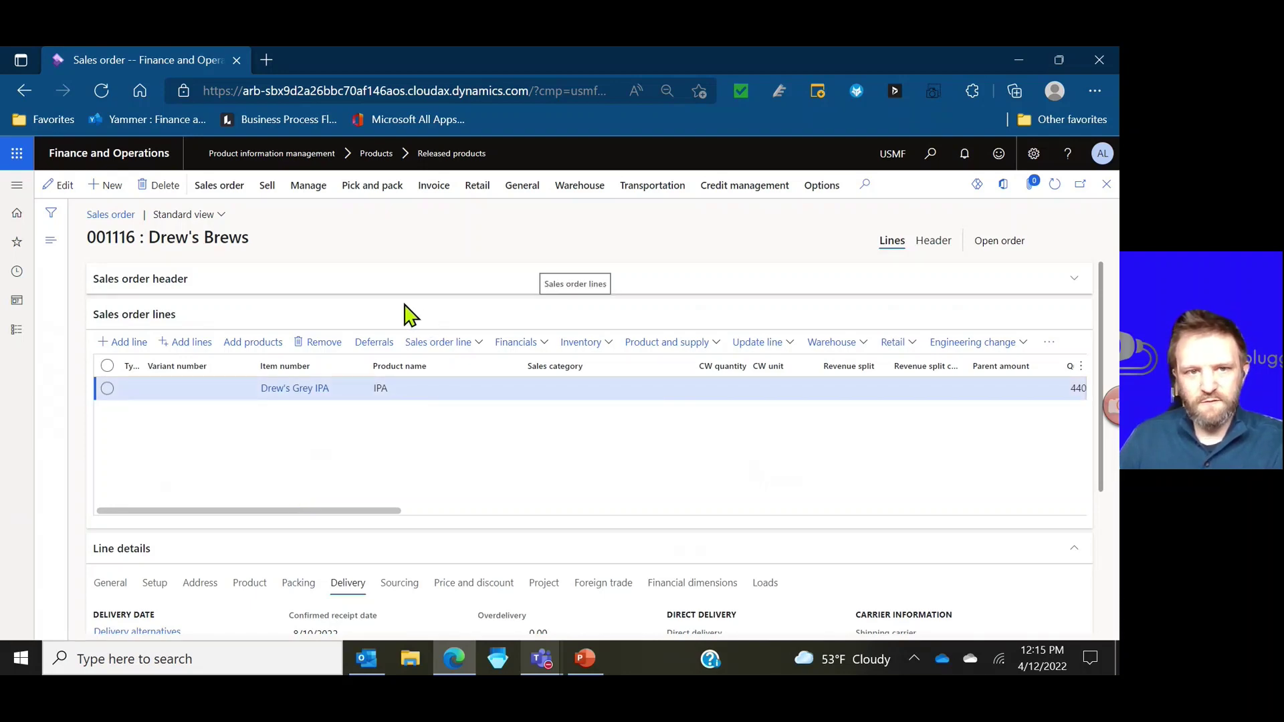
# Step: Pin the Sales order action tab so the order actions stay visible
pyautogui.click(223, 198)
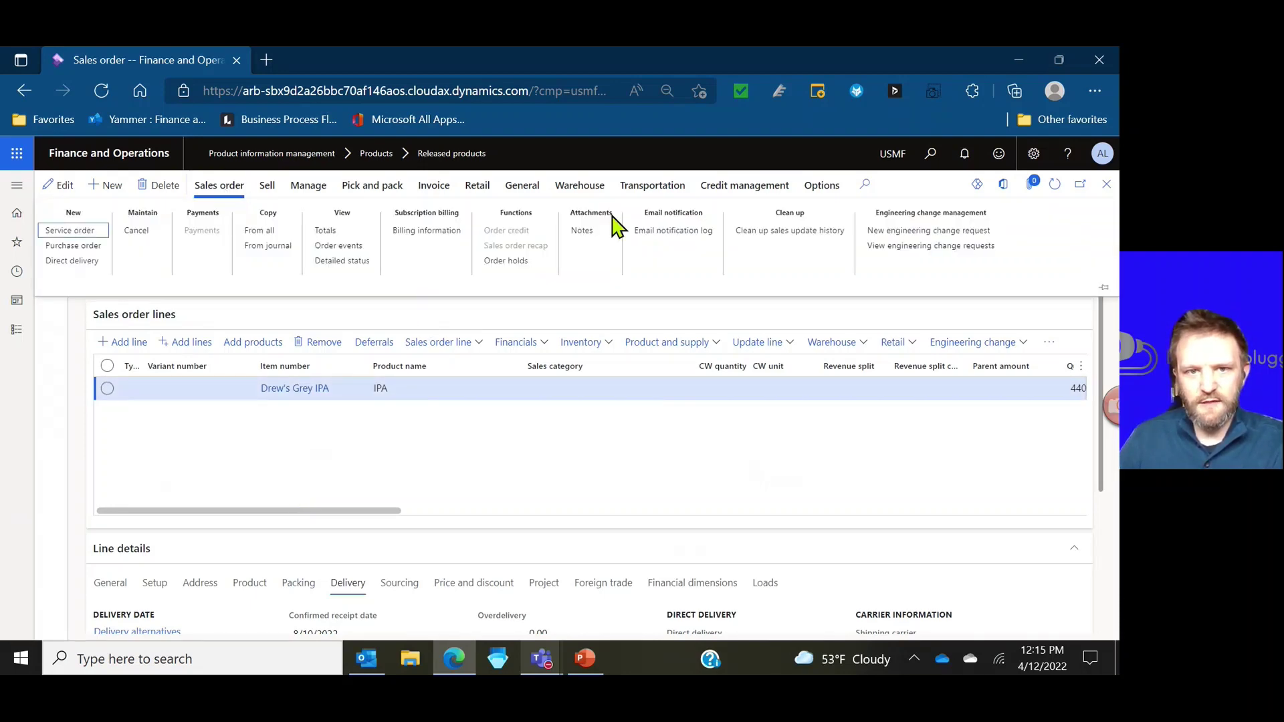
pyautogui.click(1103, 287)
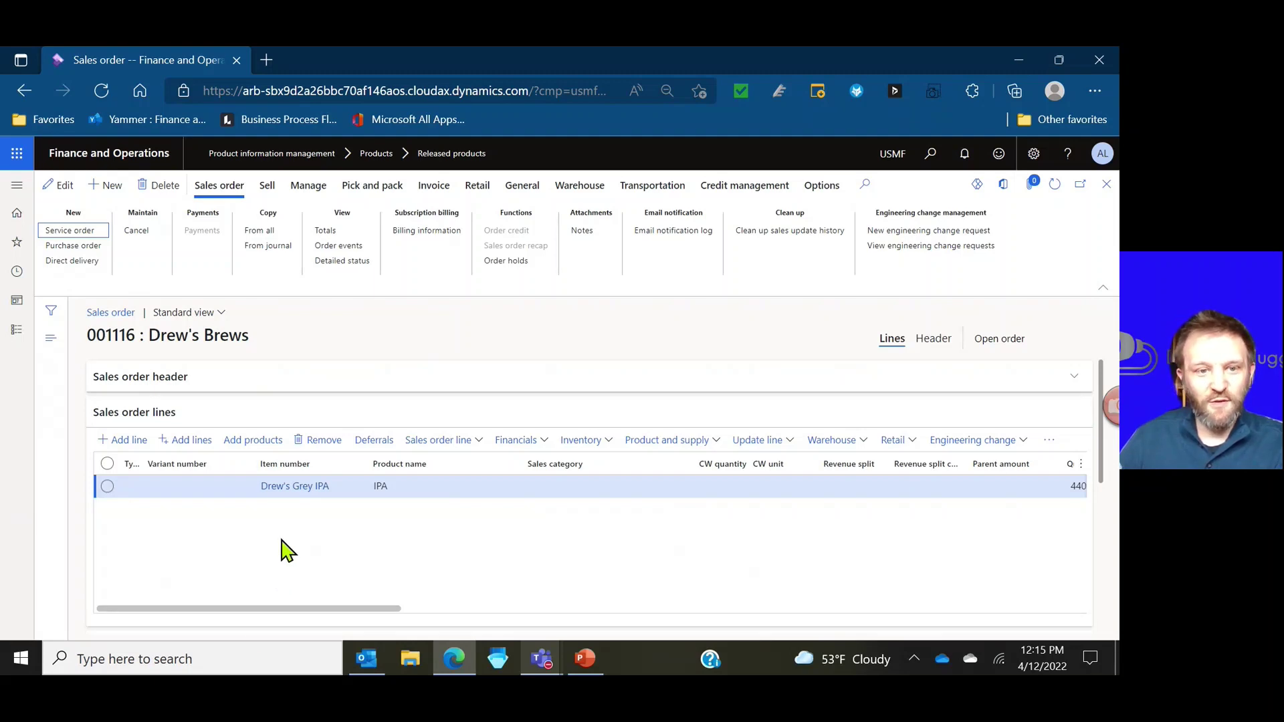
pyautogui.scroll(-2, 308, 561)
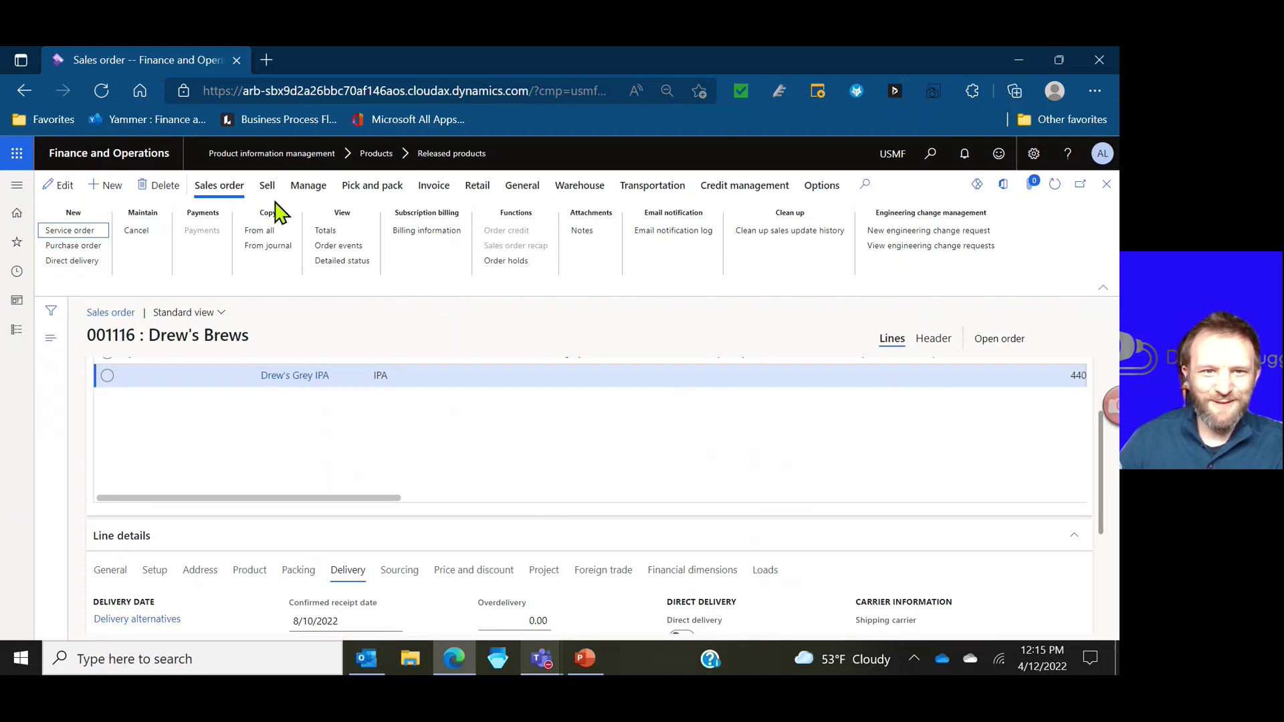
# Step: Browse the Sell, Pick and pack and General actions and header dates, then return to lines
pyautogui.scroll(2, 702, 460)
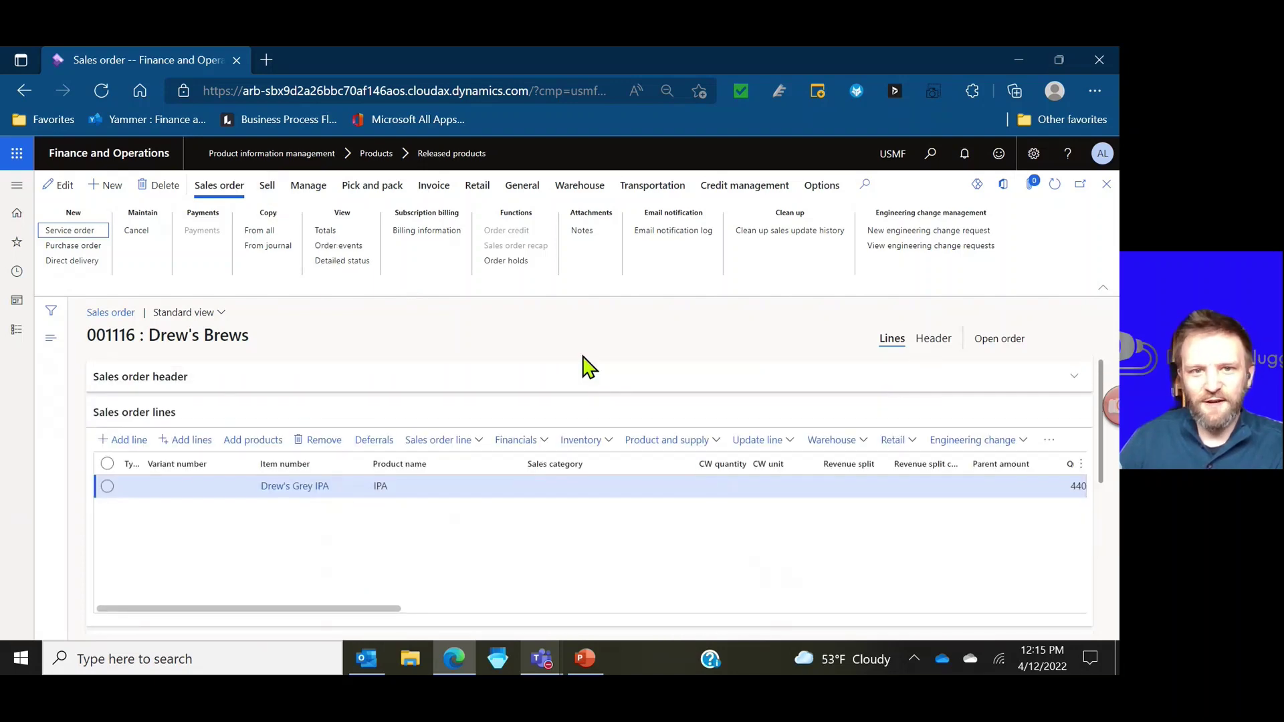
pyautogui.click(270, 186)
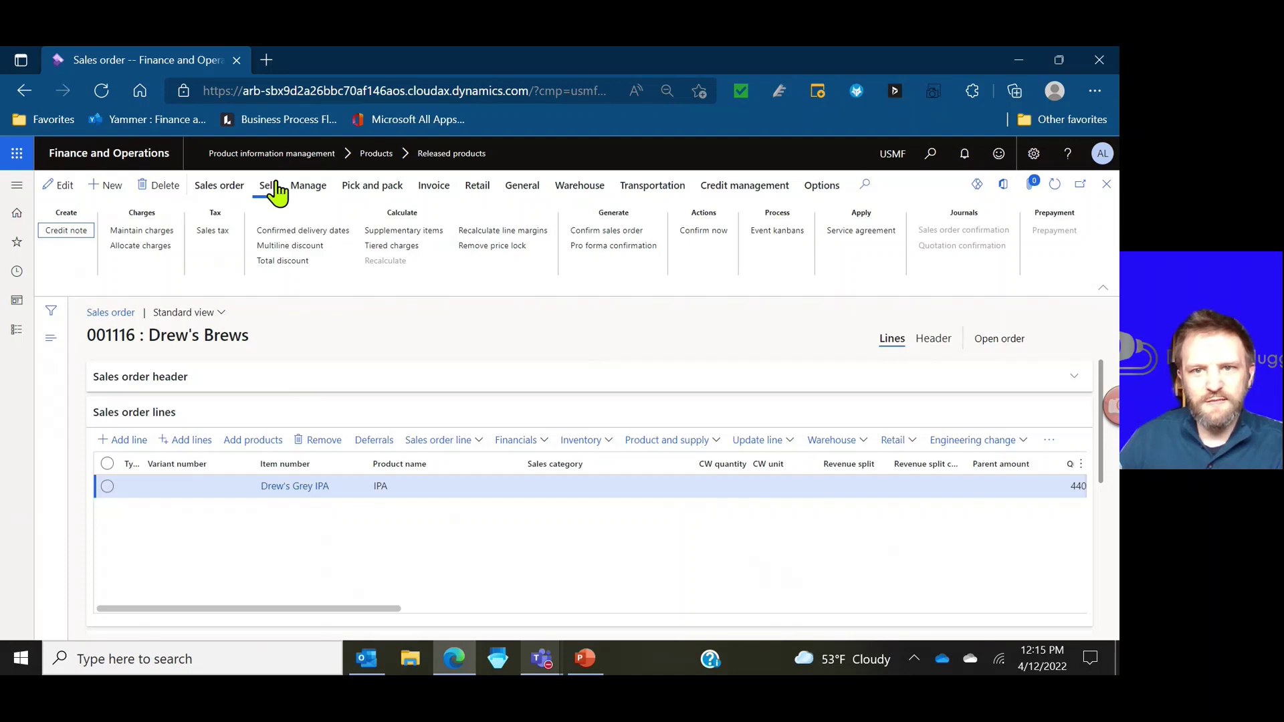
pyautogui.click(372, 187)
pyautogui.click(525, 190)
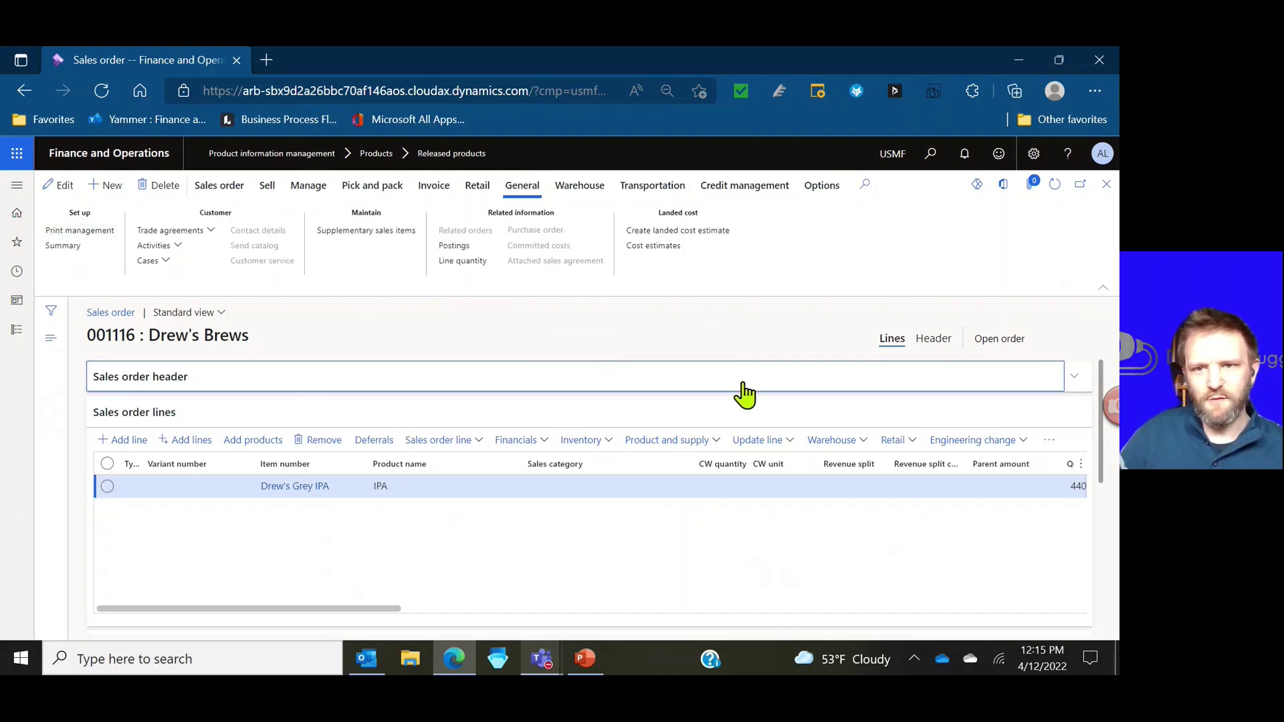
pyautogui.click(933, 339)
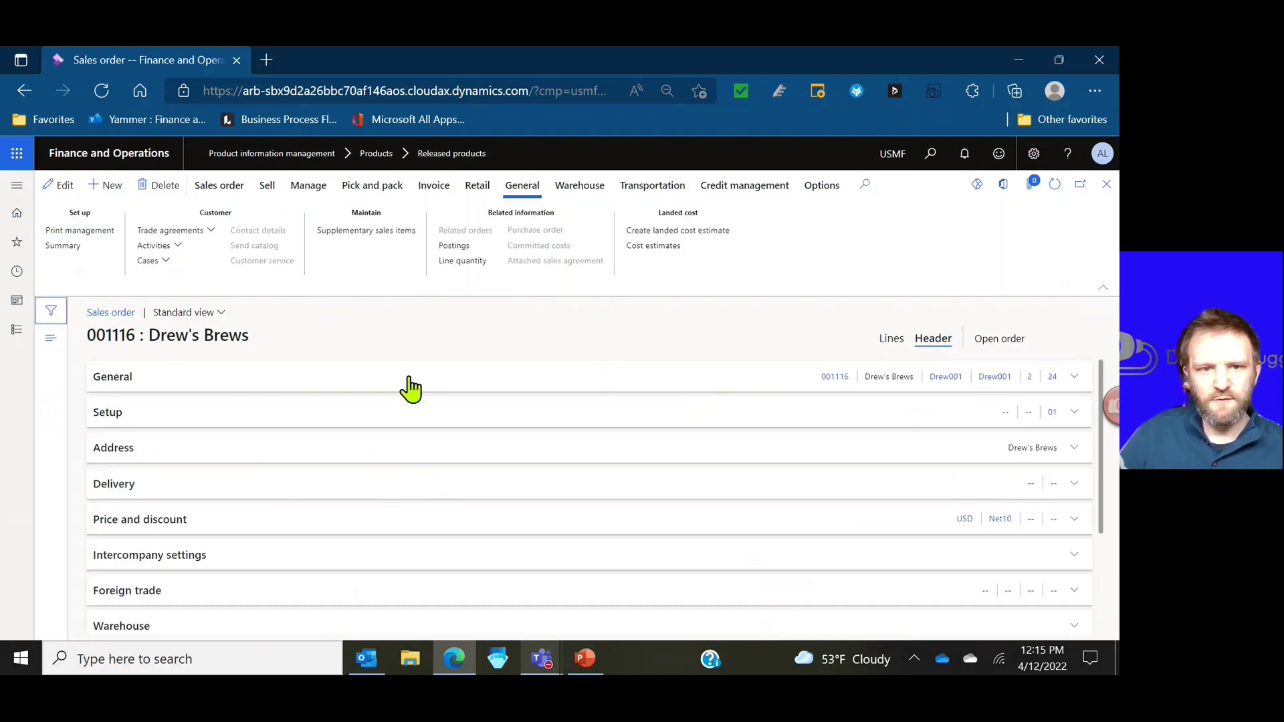
pyautogui.click(893, 339)
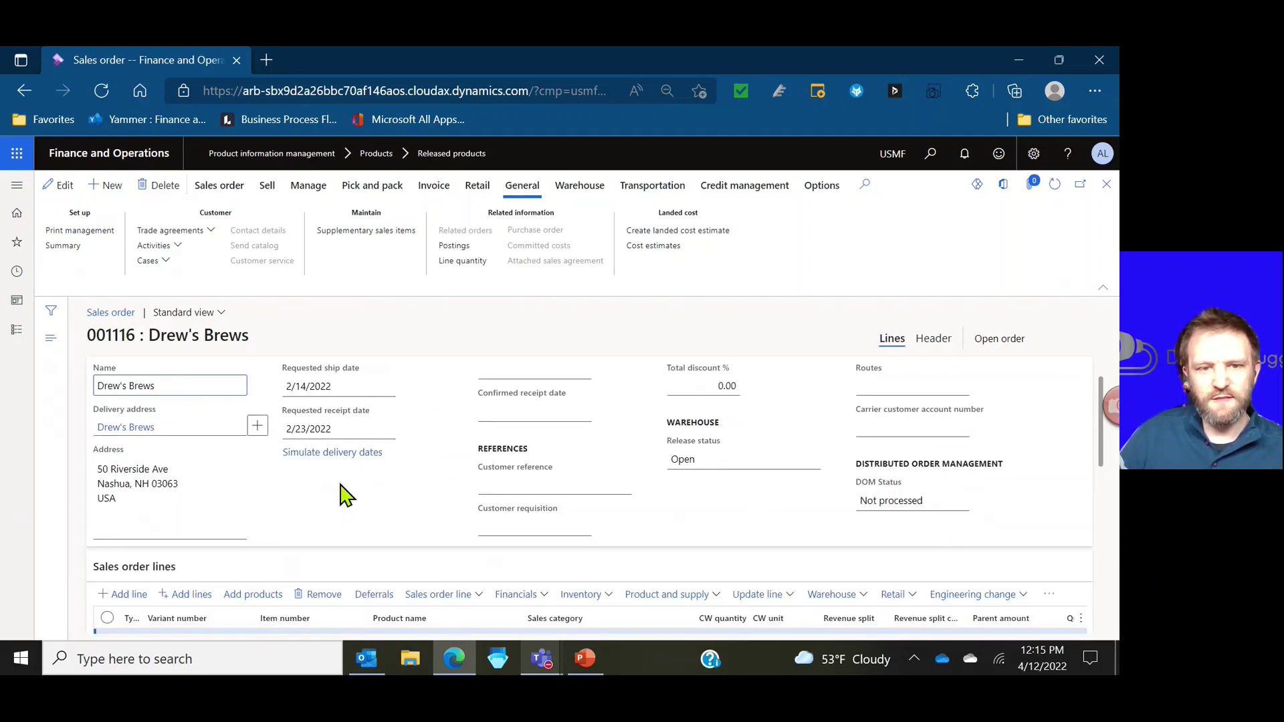
pyautogui.scroll(-3, 338, 468)
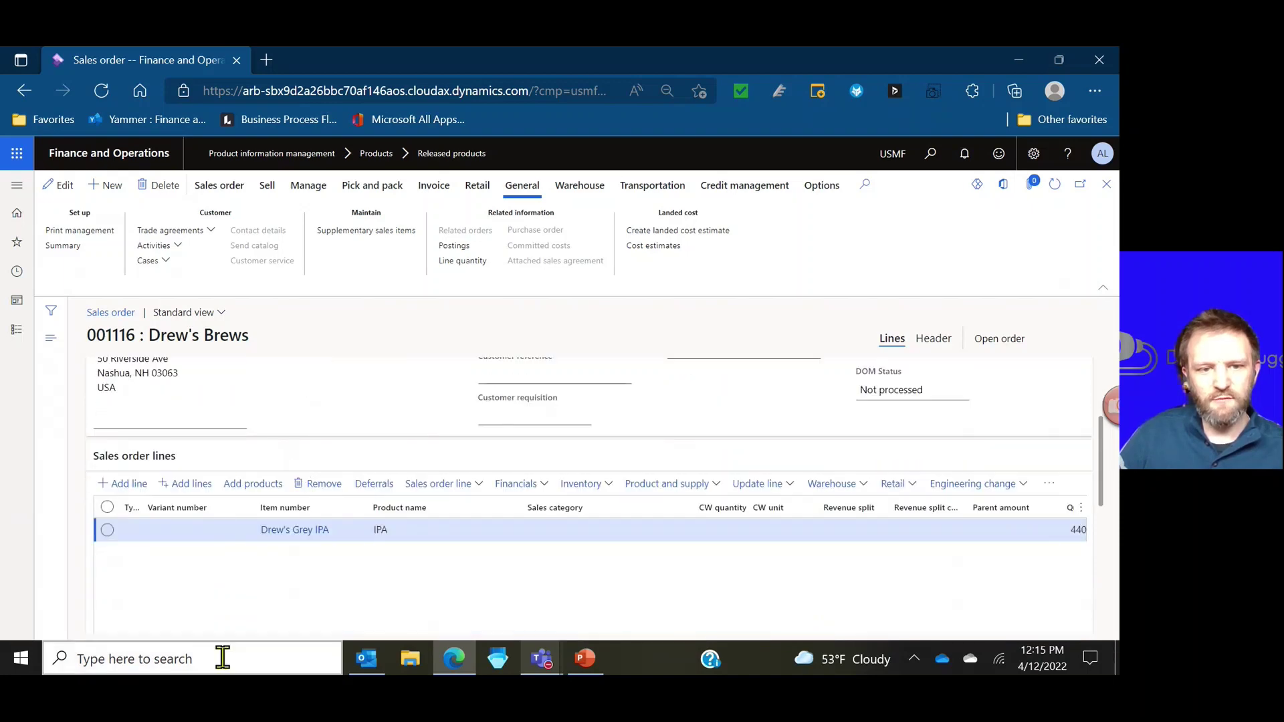
pyautogui.scroll(-6, 502, 532)
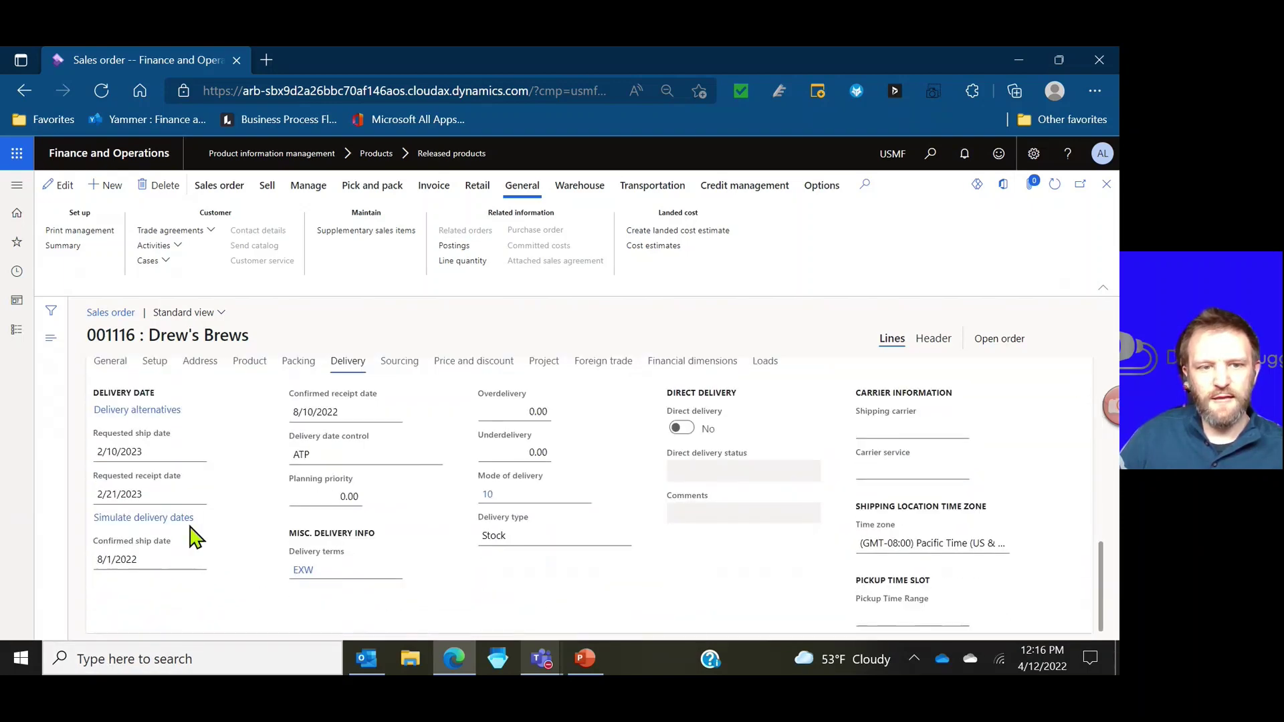
pyautogui.scroll(3, 428, 525)
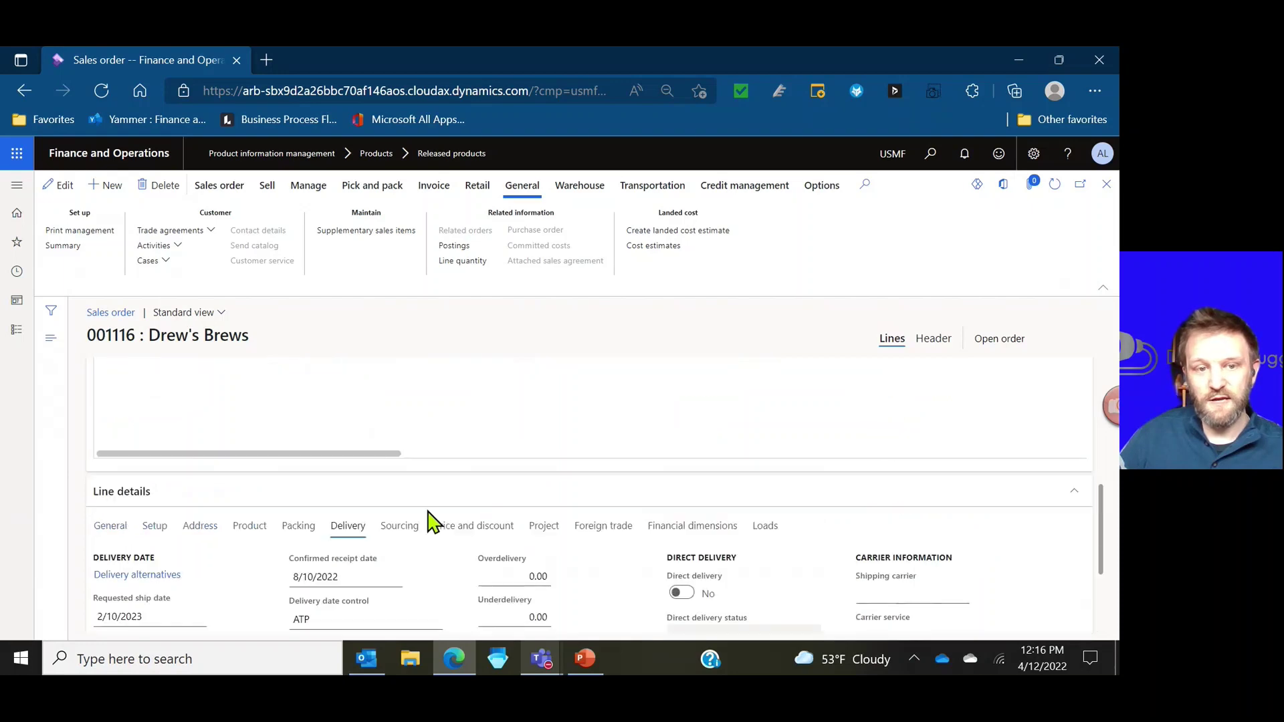
pyautogui.scroll(2, 428, 519)
# Step: Inspect the available ATP dates, selecting the 5/5/2022 receipt row, then cancel without updating
pyautogui.scroll(-5, 428, 519)
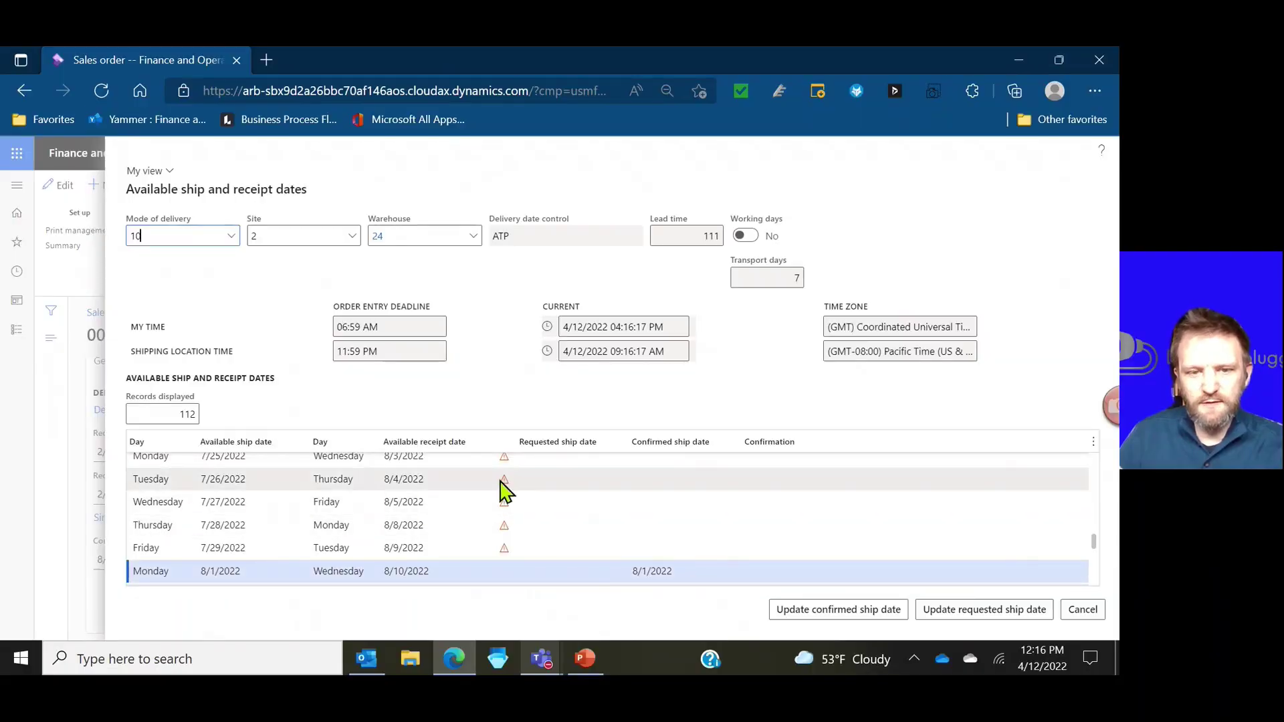
pyautogui.scroll(5, 508, 495)
pyautogui.scroll(10, 1097, 452)
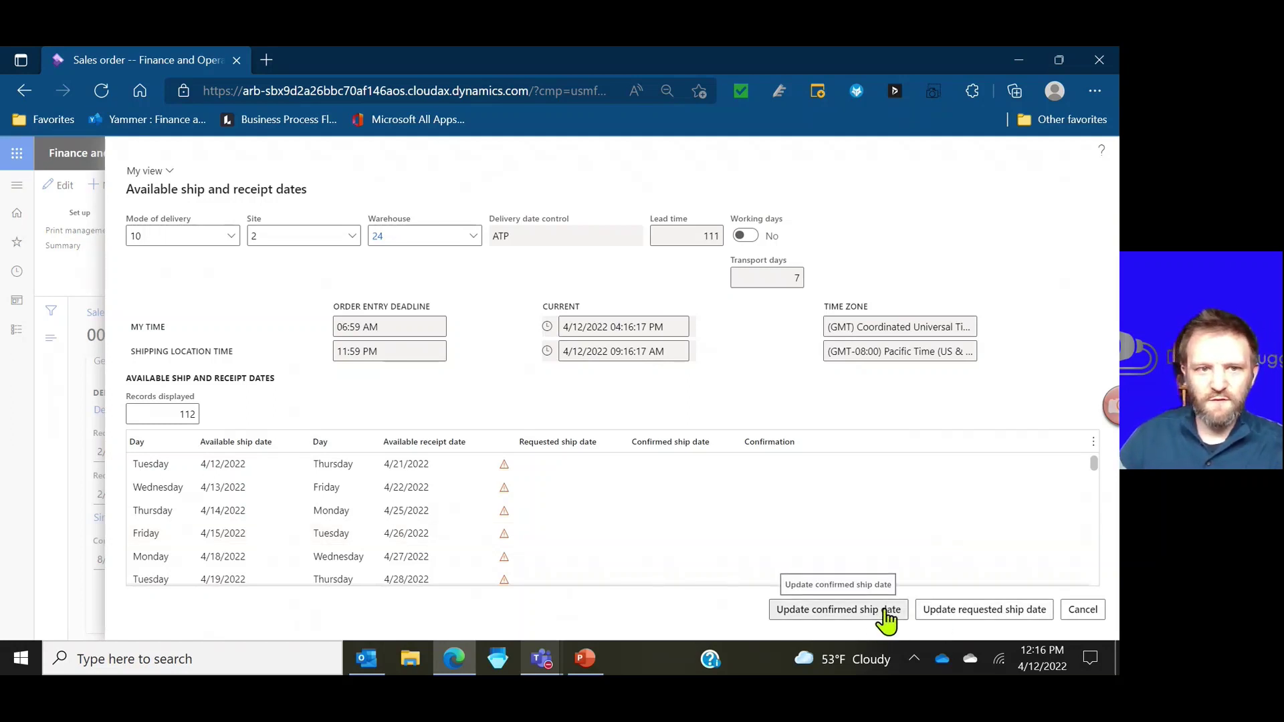
pyautogui.scroll(-3, 404, 493)
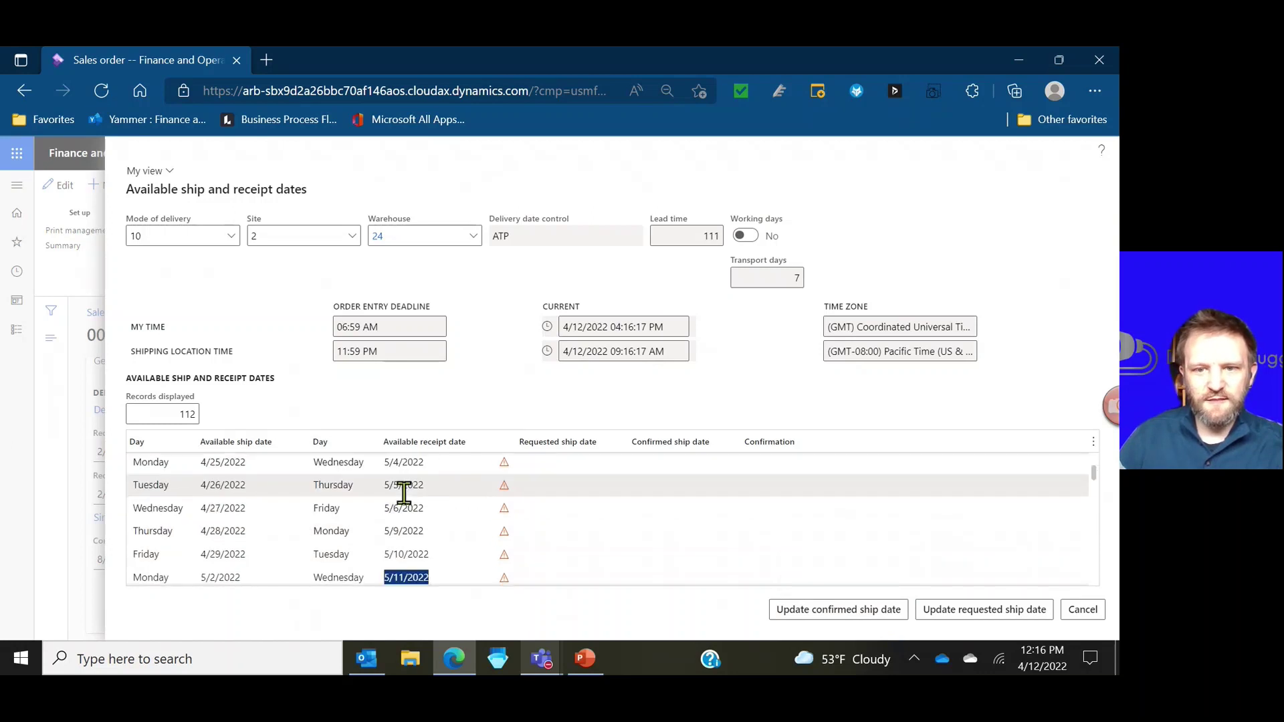
pyautogui.click(440, 487)
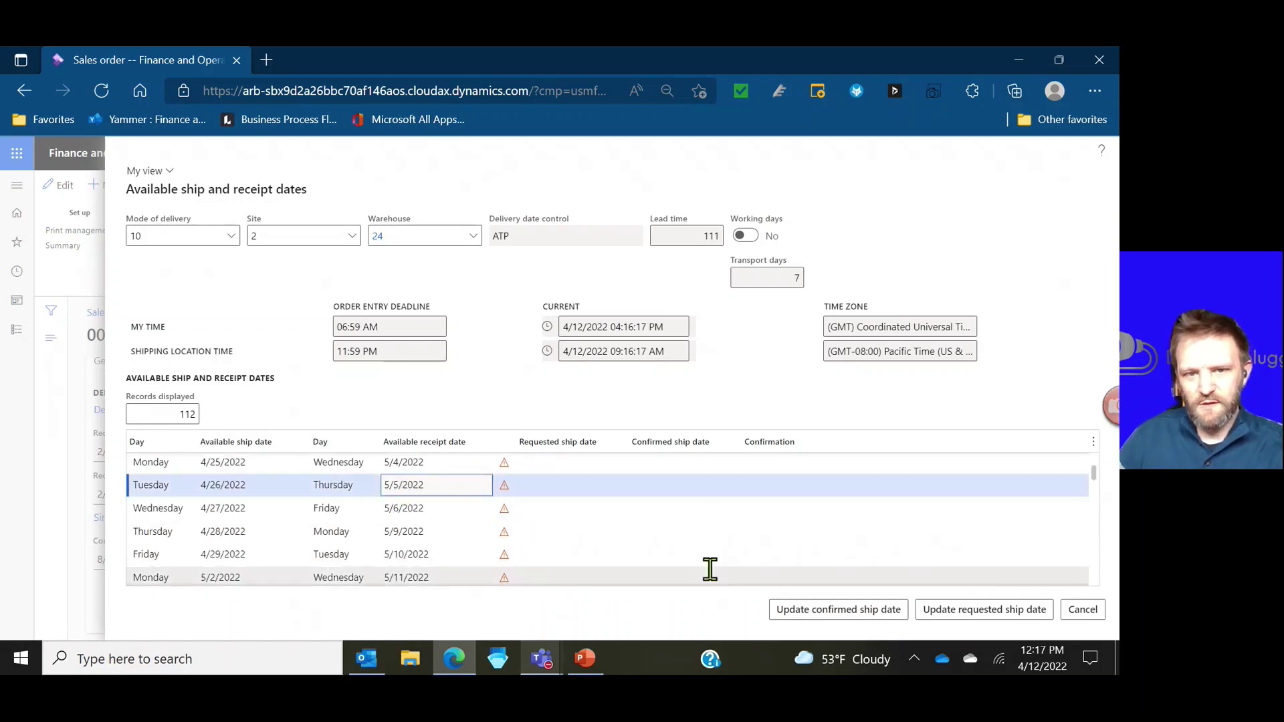
pyautogui.click(1092, 616)
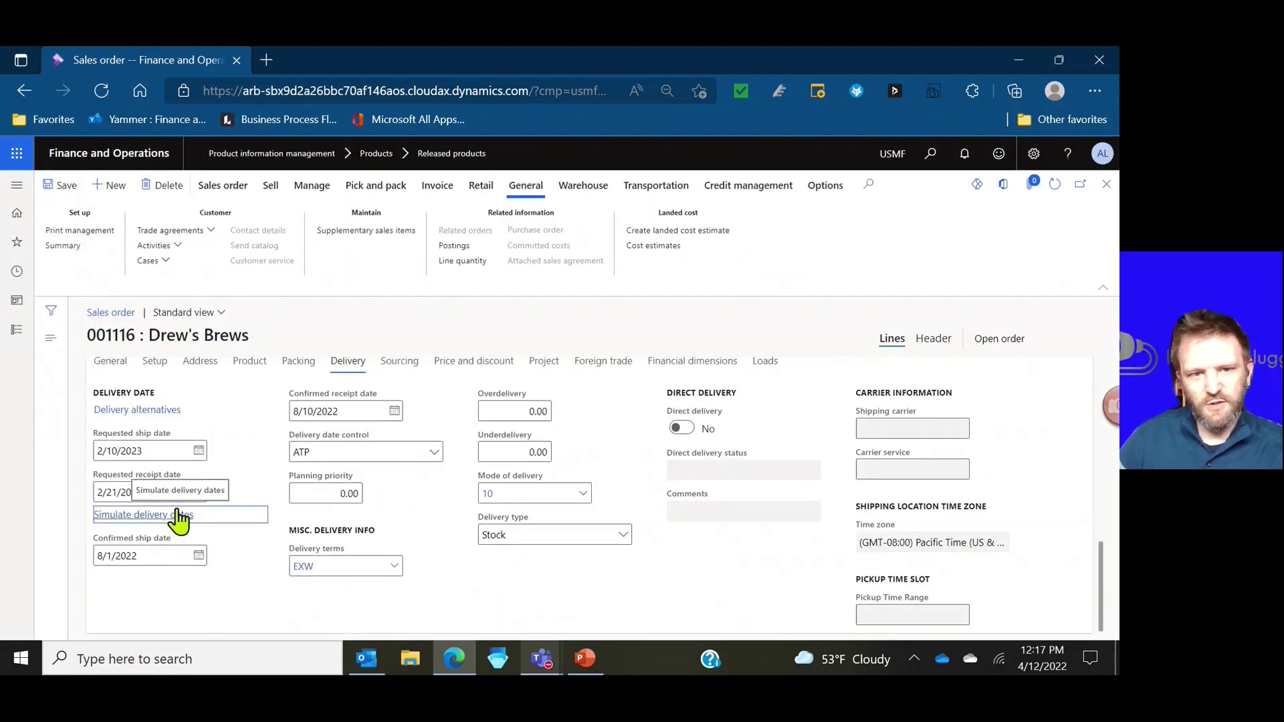
# Step: Set delivery date control to Sales lead time and requested ship date 4/12/2022, then save
pyautogui.click(431, 453)
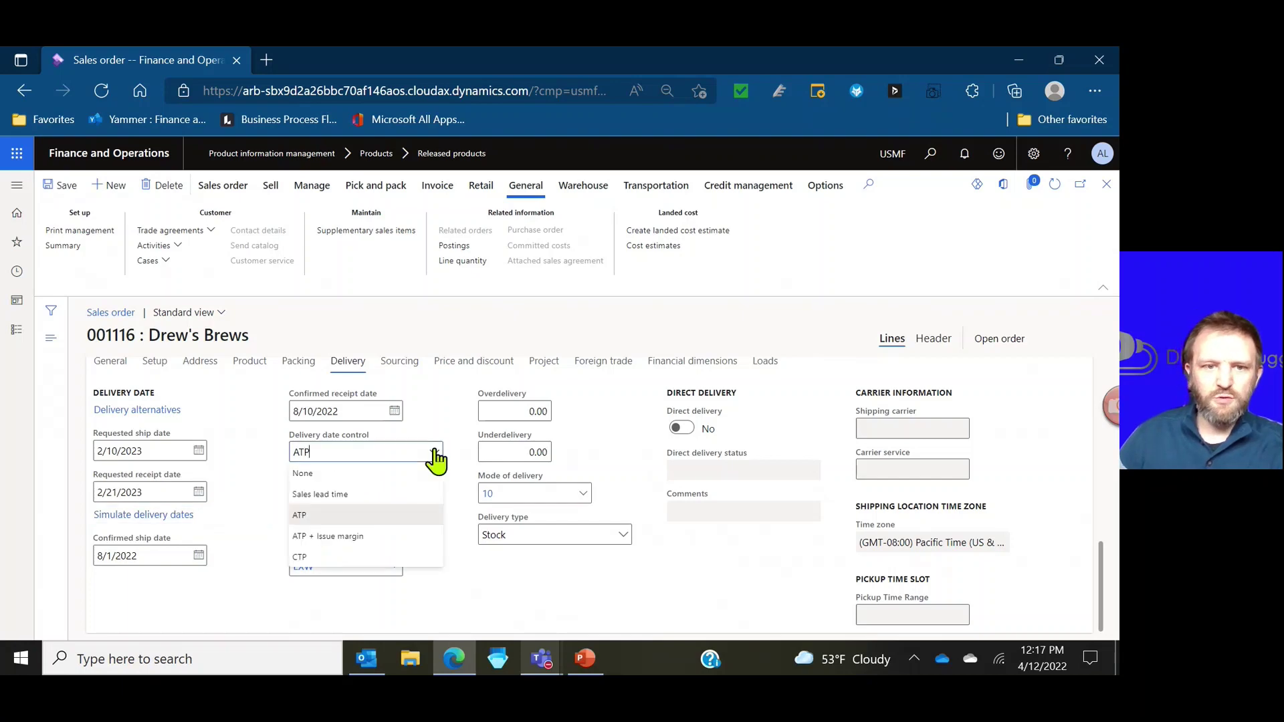
pyautogui.click(416, 493)
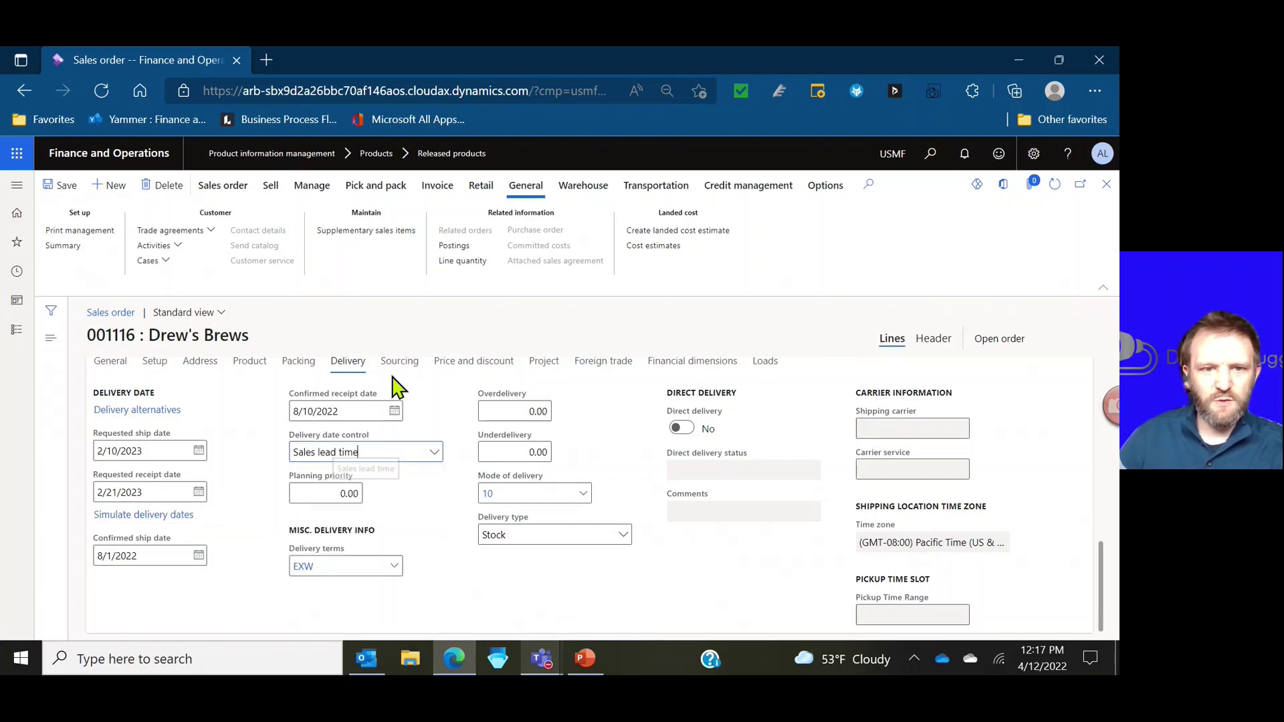
pyautogui.click(55, 191)
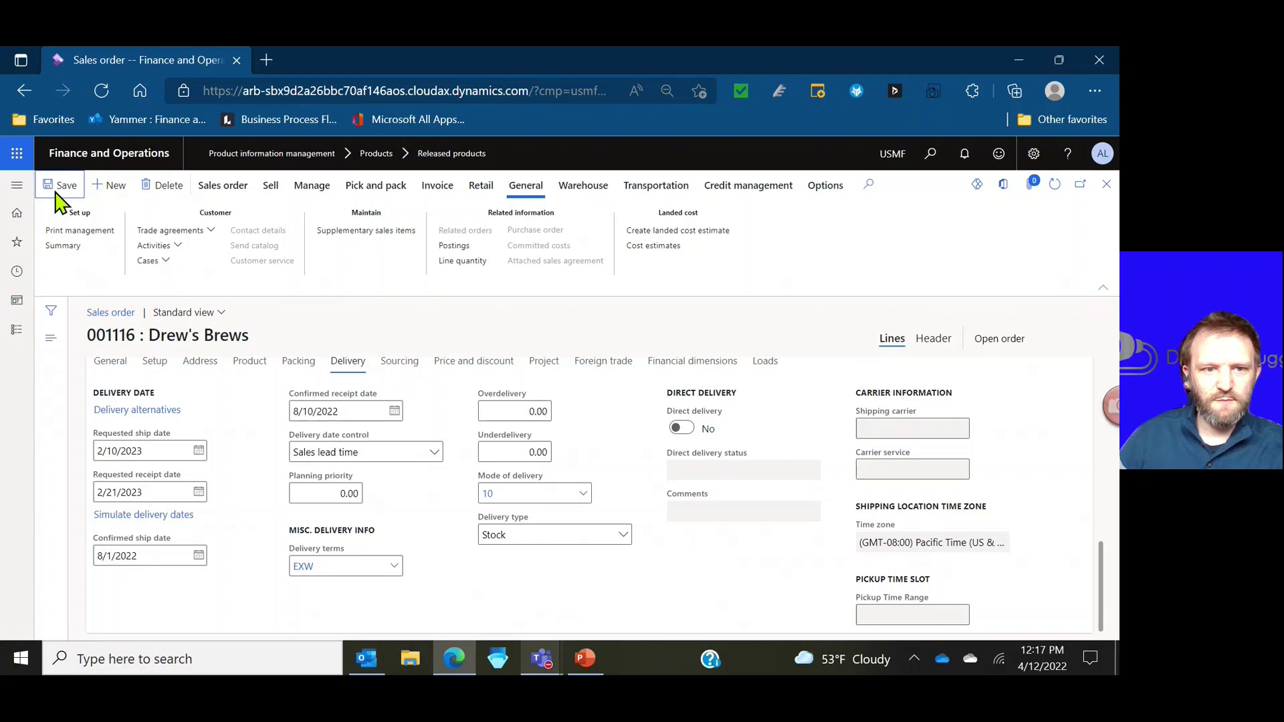
pyautogui.click(198, 453)
pyautogui.click(159, 428)
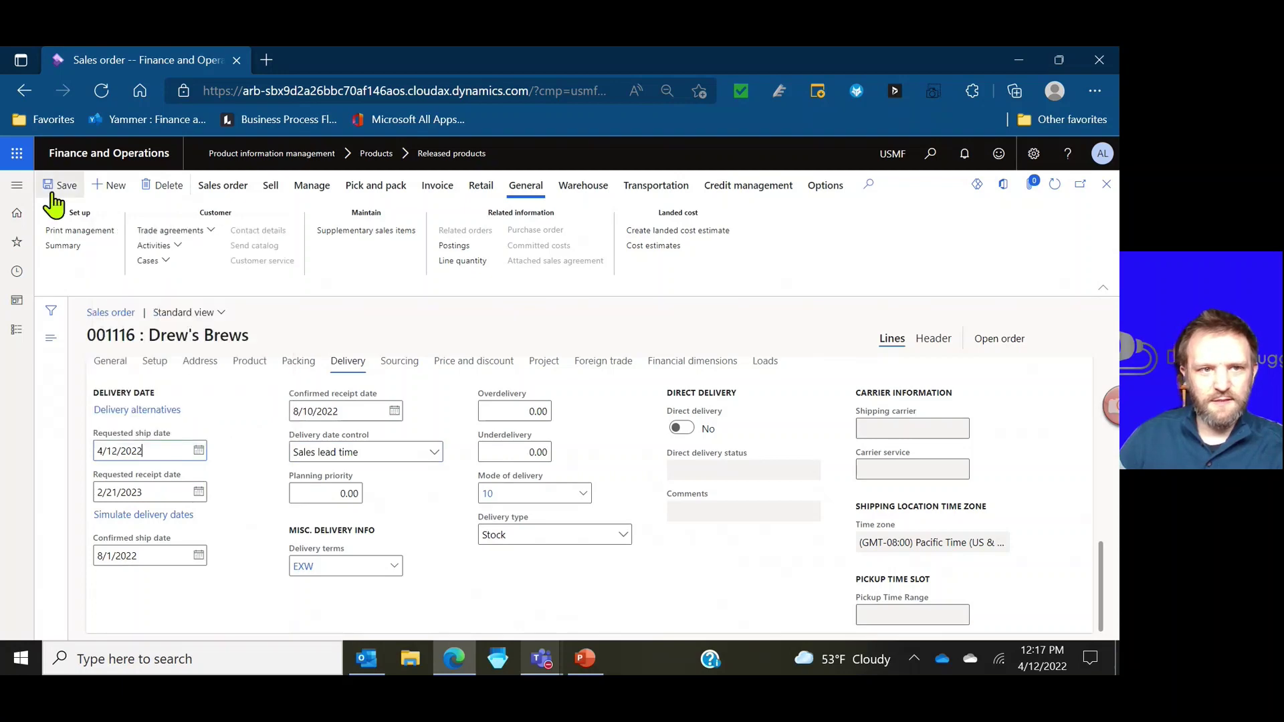
pyautogui.click(56, 189)
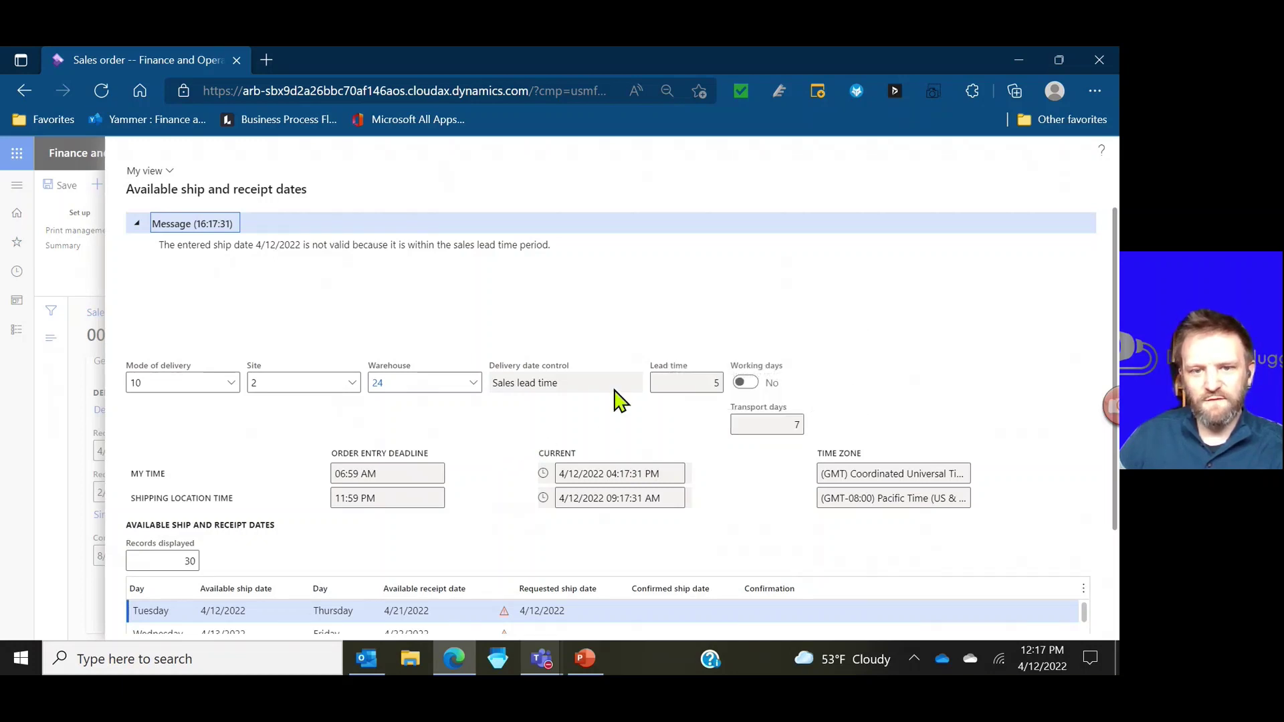
# Step: Choose the Monday 4/18/2022 ship date row and disable delivery date control for the line
pyautogui.scroll(-2, 618, 399)
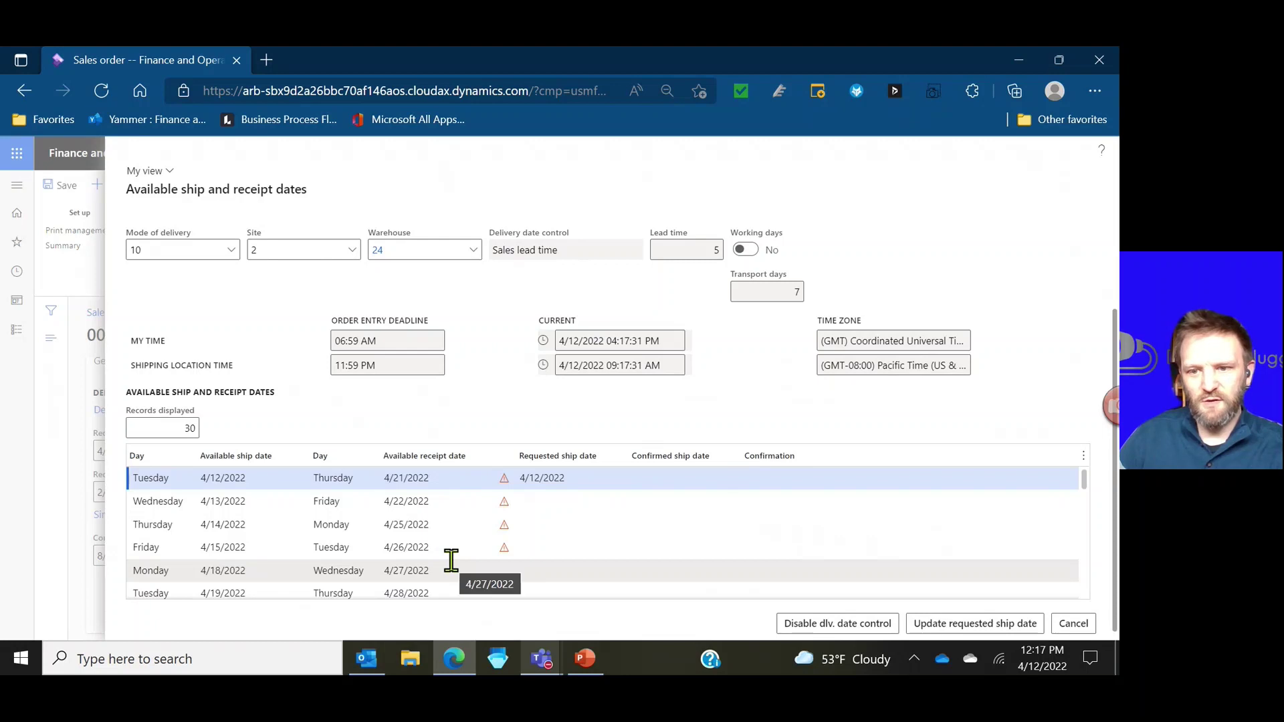
pyautogui.click(451, 561)
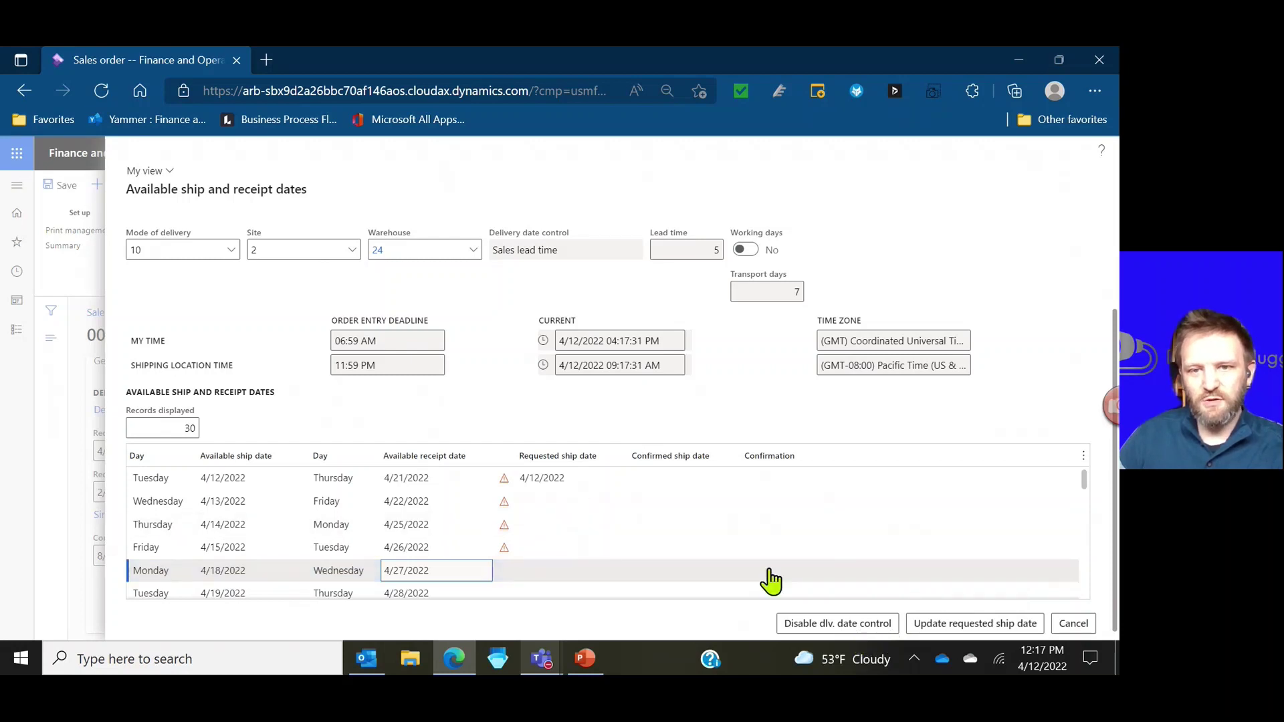
pyautogui.click(839, 627)
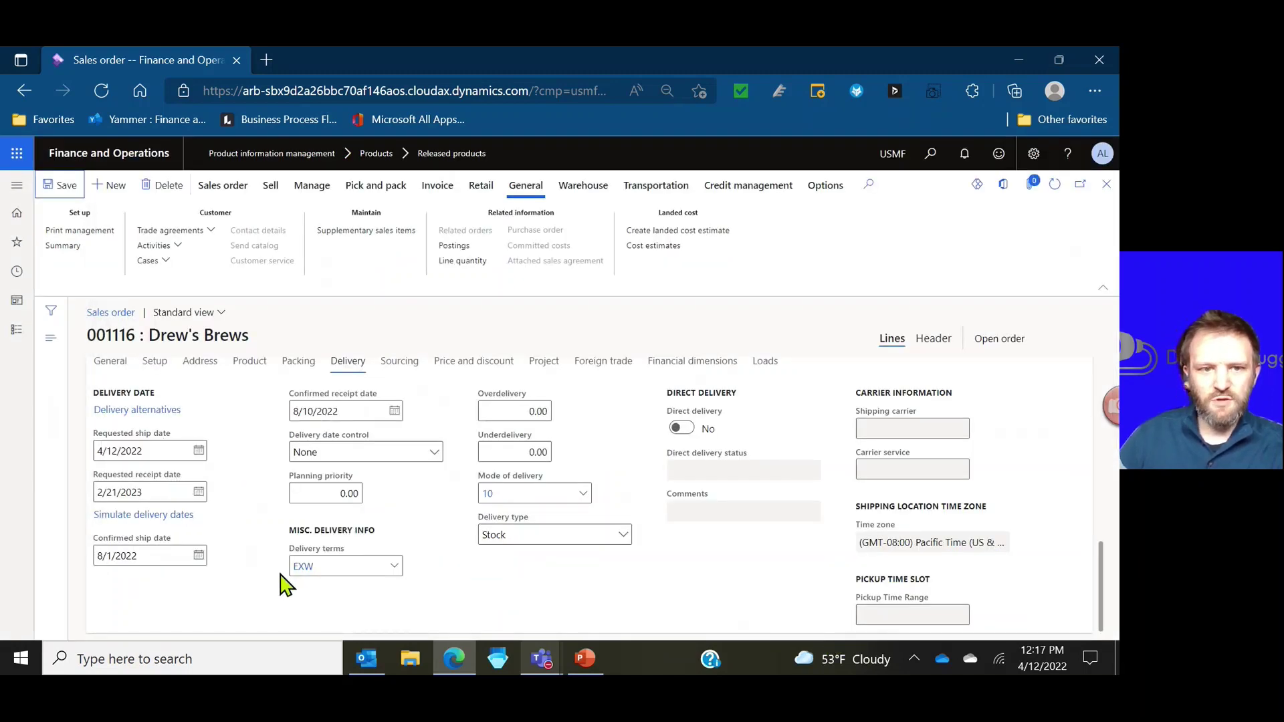
# Step: Set the line's delivery date control back to ATP and review the 111-day lead time dates without applying
pyautogui.click(434, 452)
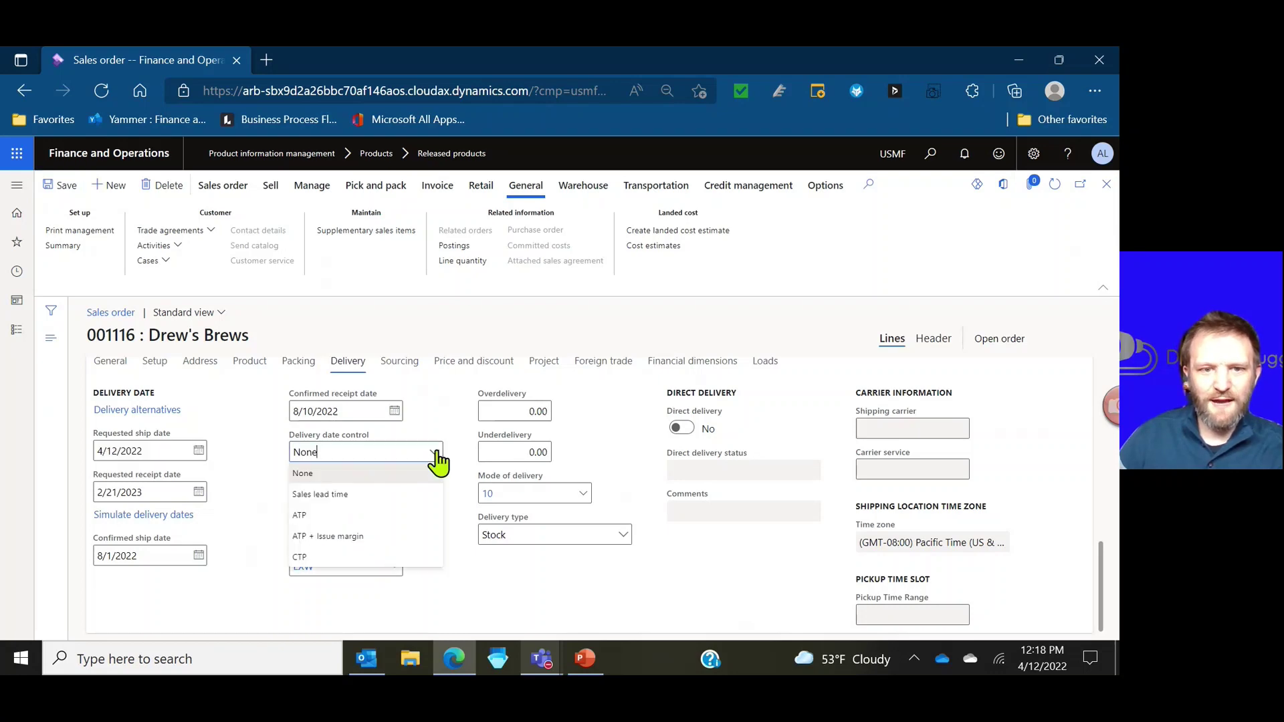
pyautogui.click(362, 522)
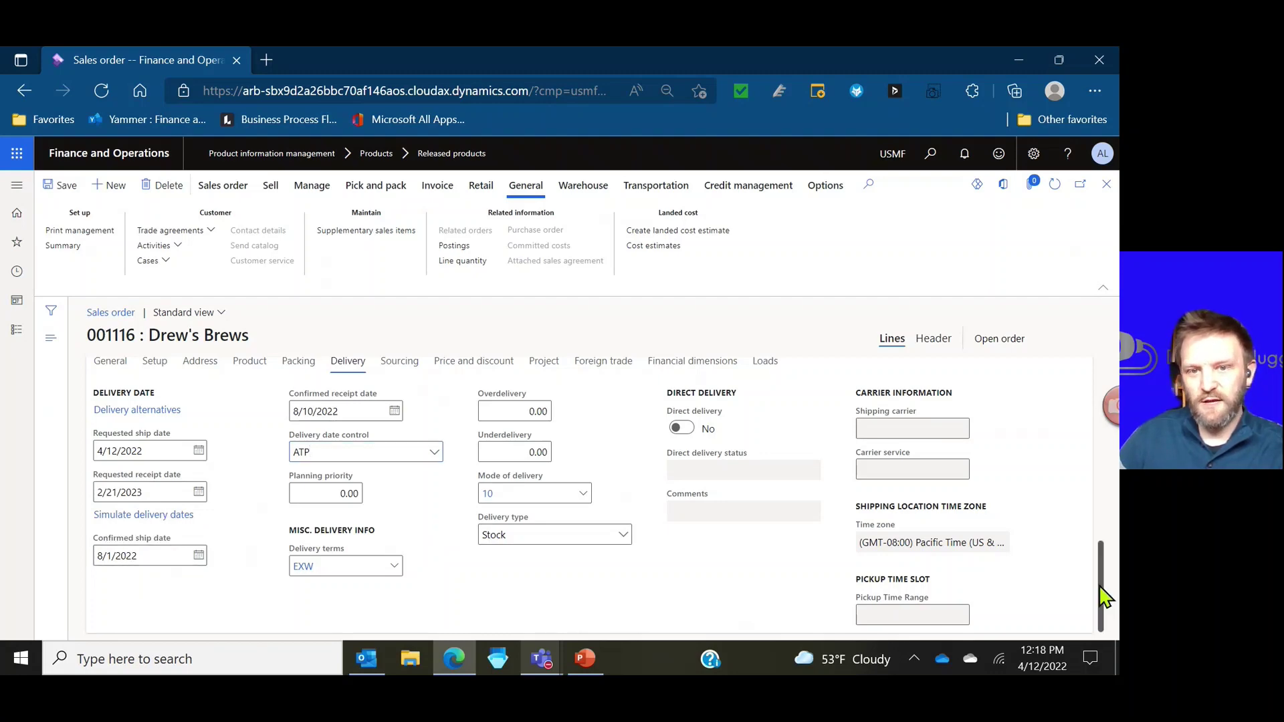
pyautogui.moveTo(1102, 595)
pyautogui.mouseDown()
pyautogui.moveTo(1106, 510)
pyautogui.moveTo(1098, 607)
pyautogui.mouseUp()
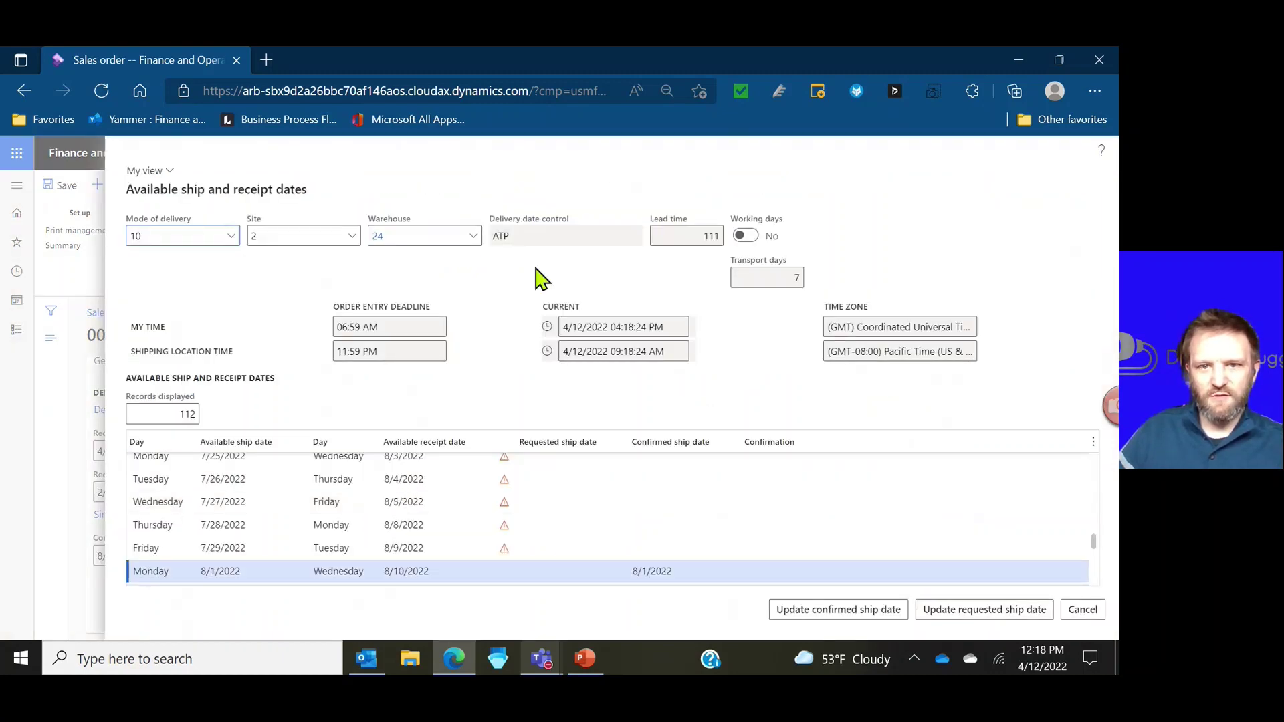
pyautogui.click(707, 242)
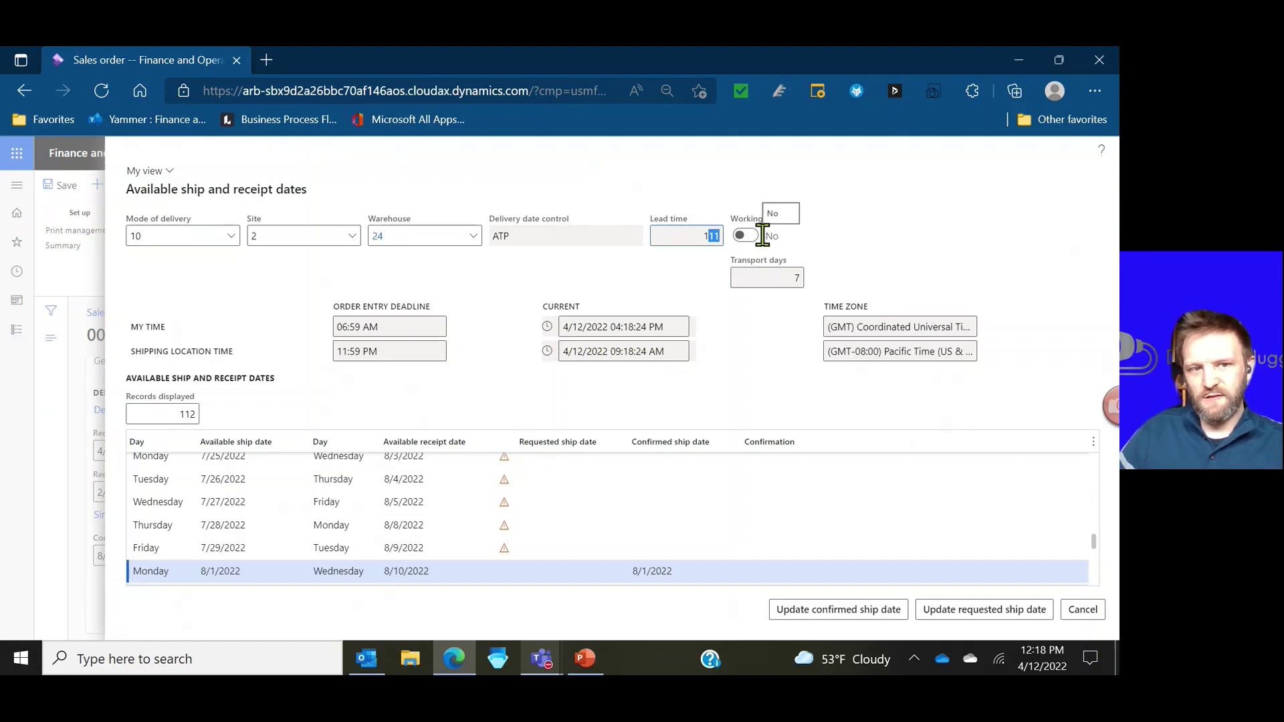
pyautogui.click(1084, 610)
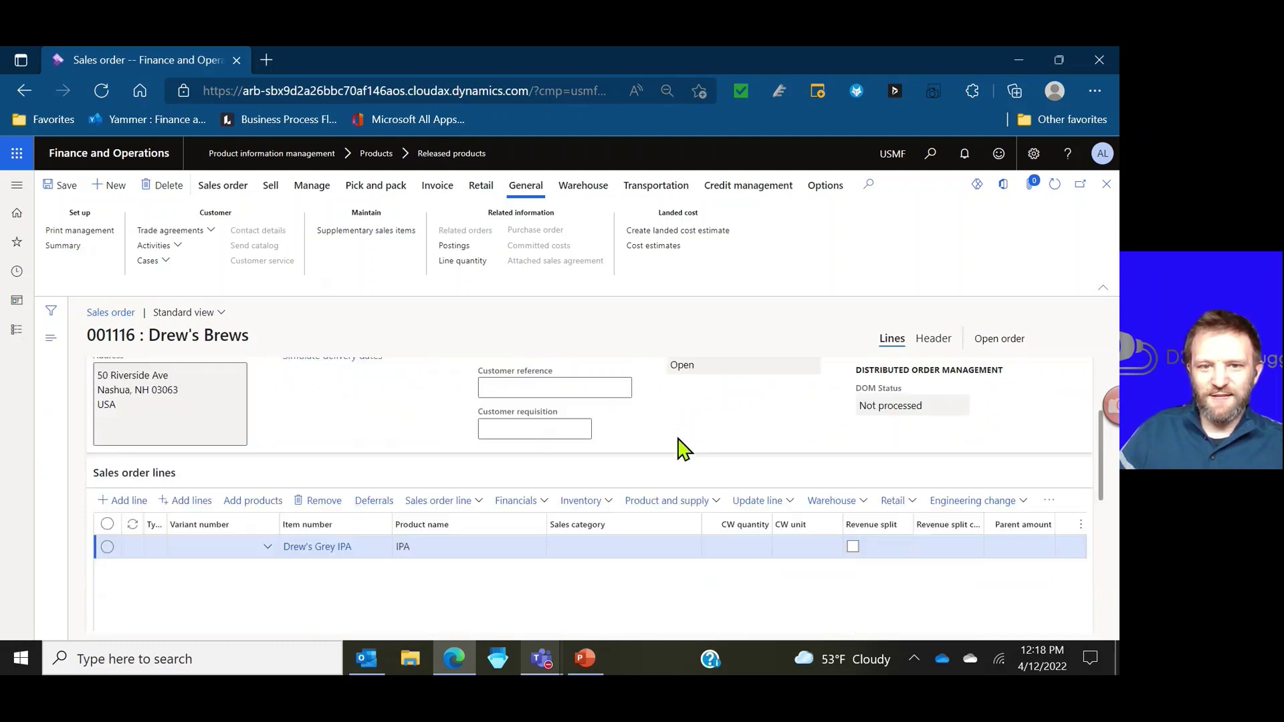
# Step: Collapse the ribbon and order header, then open ATP information for the Drew's Grey IPA line
pyautogui.scroll(2, 679, 447)
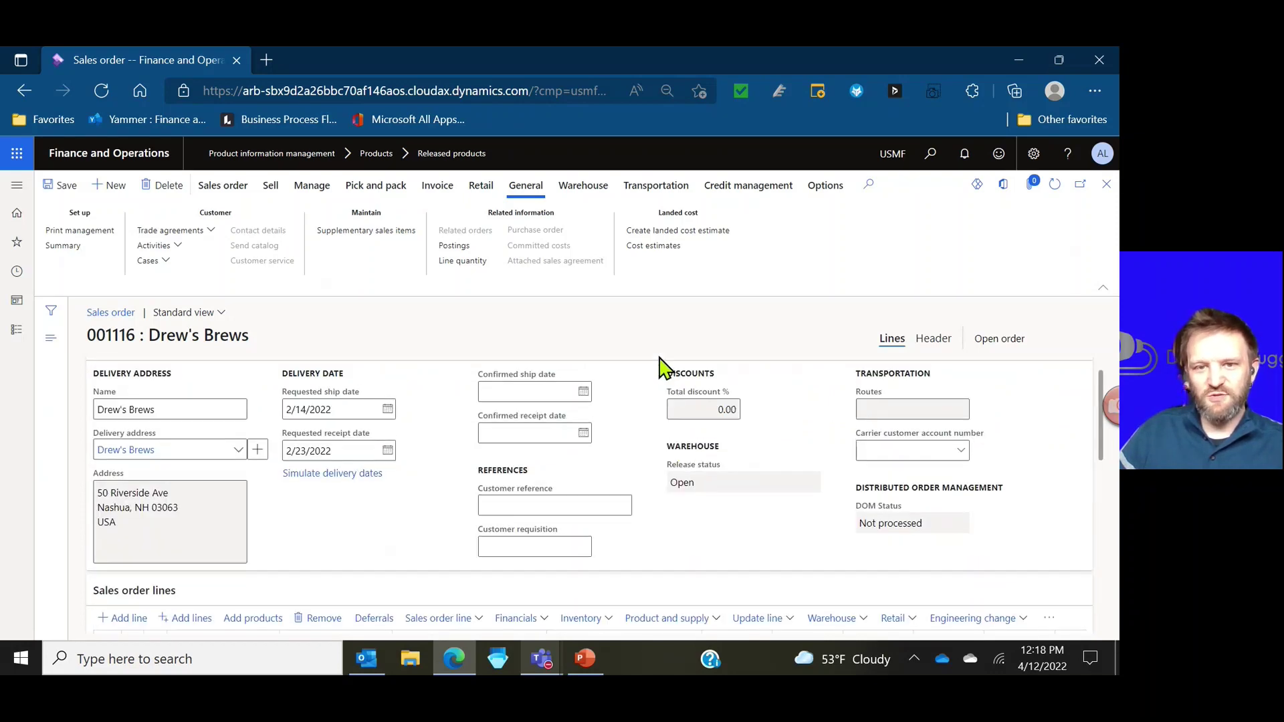
pyautogui.click(1103, 288)
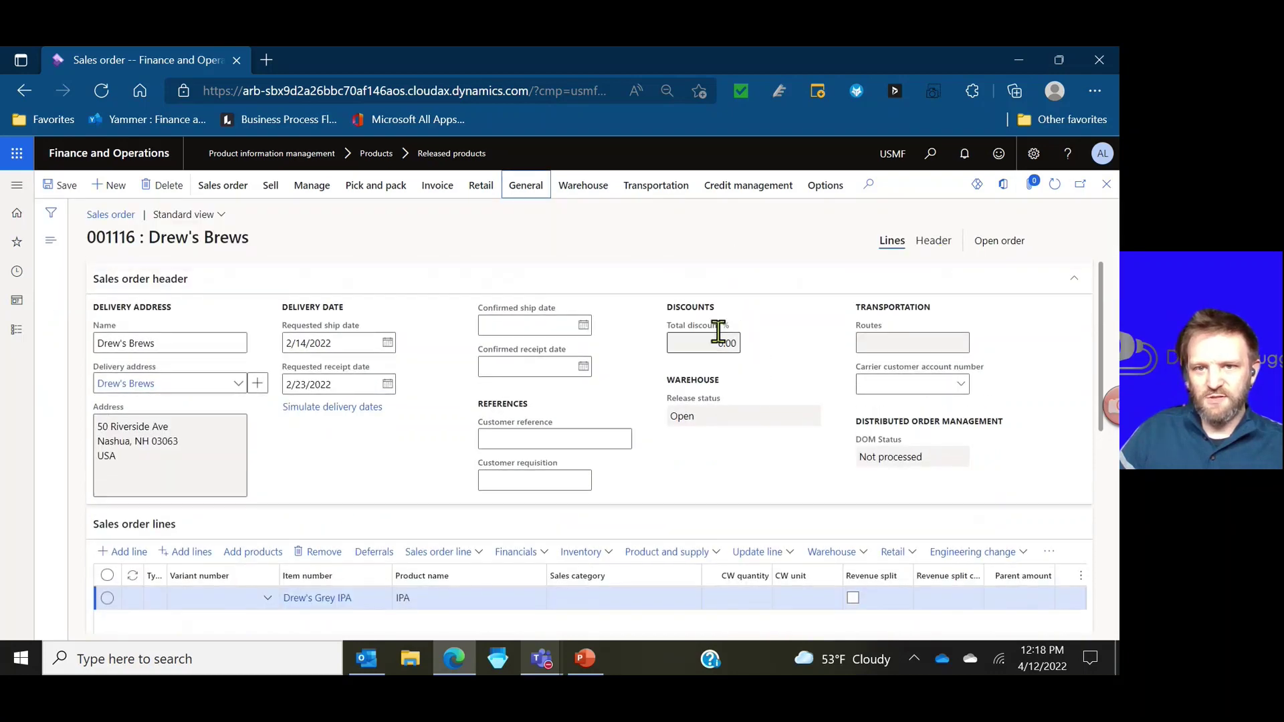
pyautogui.click(716, 286)
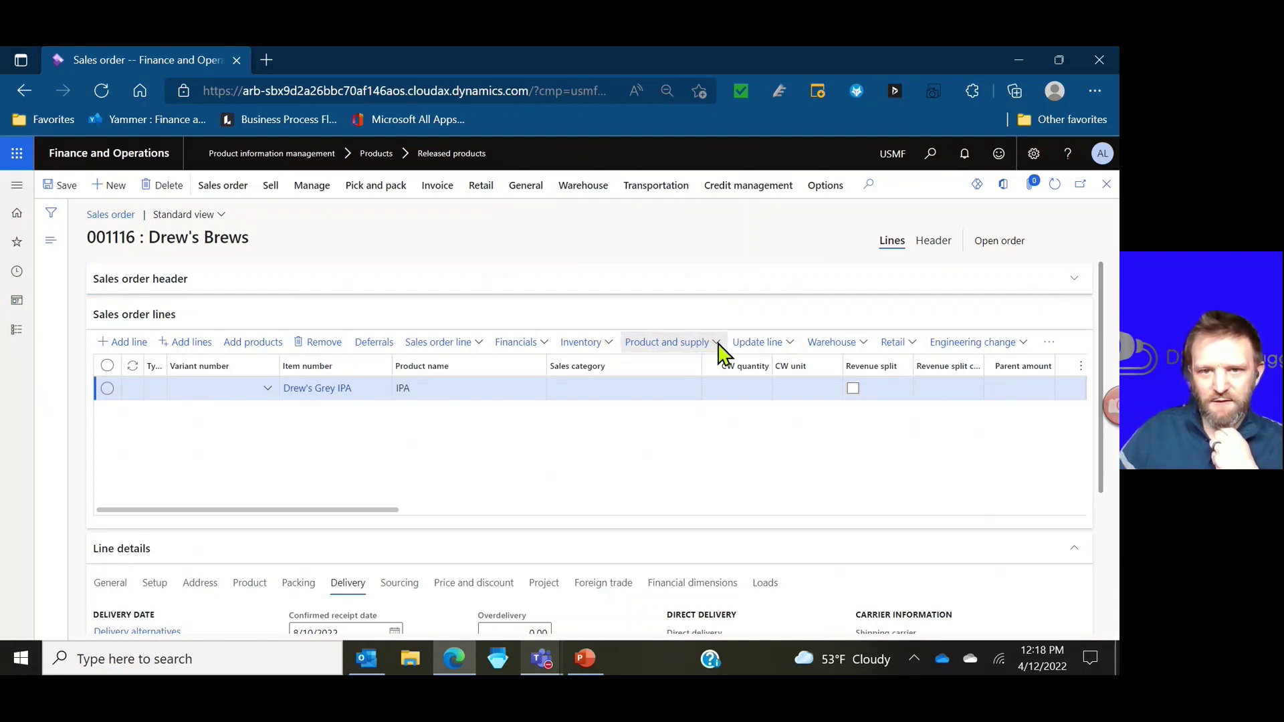
pyautogui.click(720, 350)
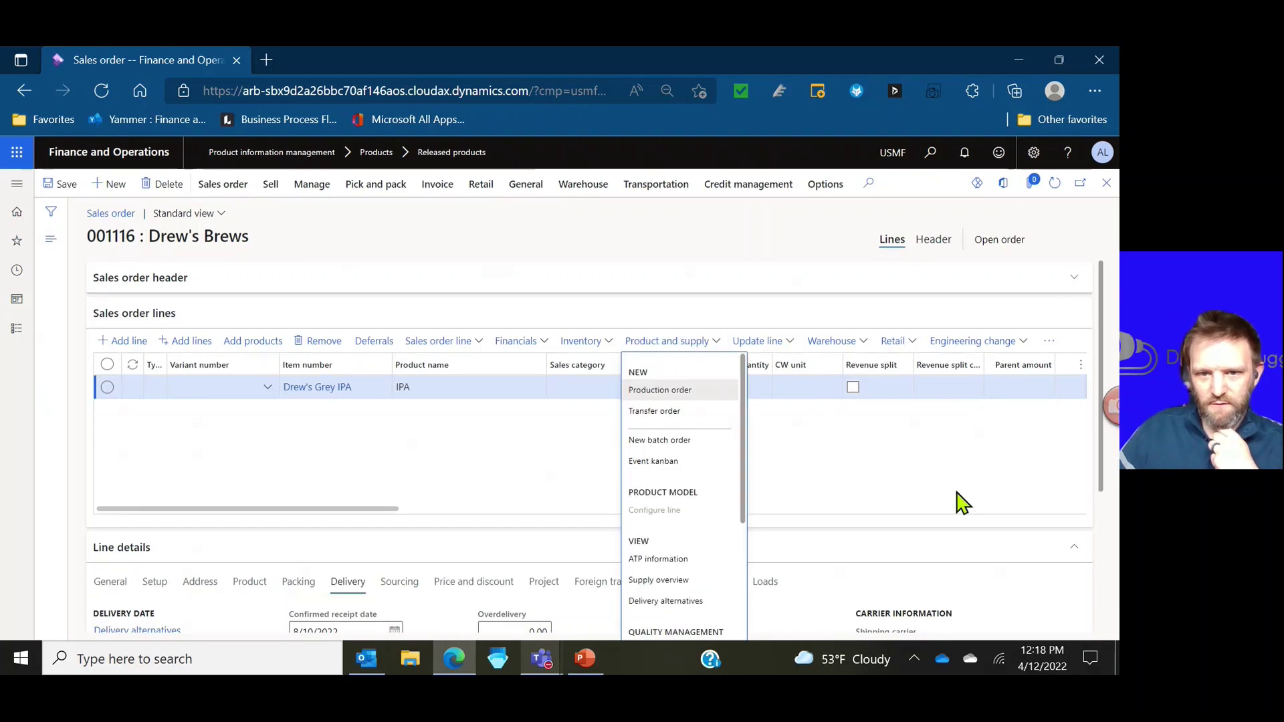
pyautogui.click(689, 577)
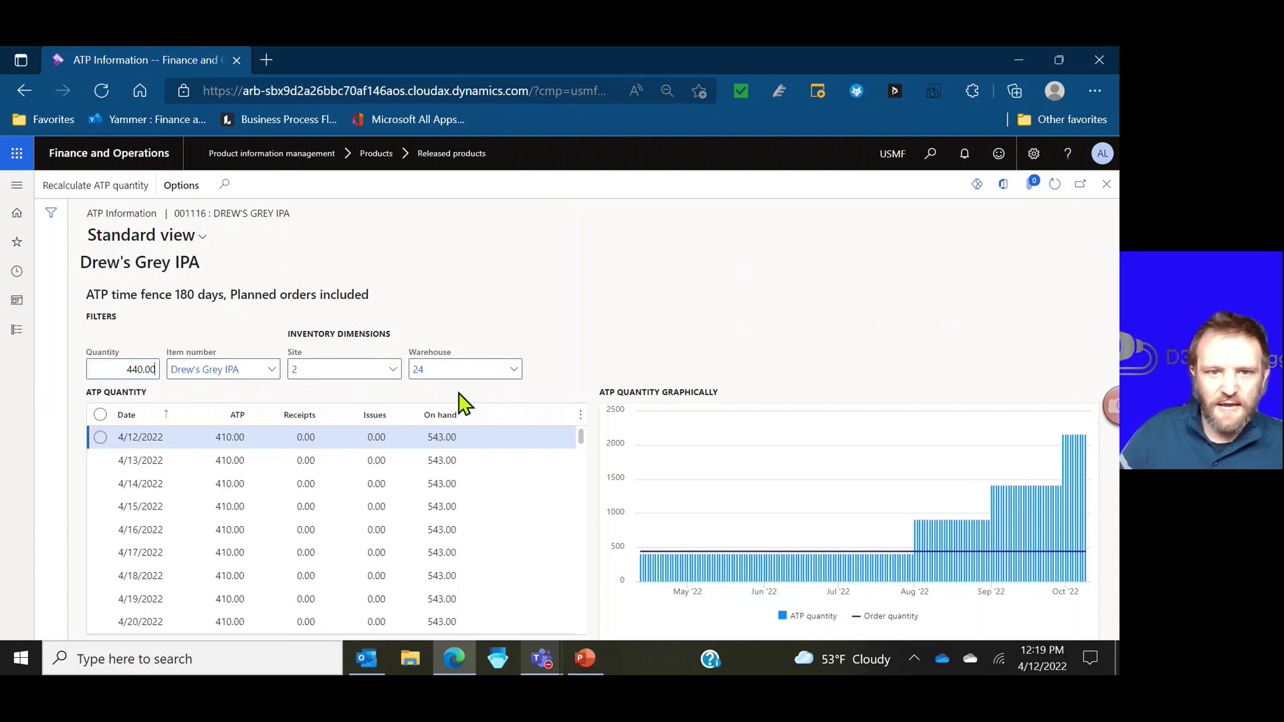
# Step: Review ATP quantities and receipts for 4/12/2022 through 4/15/2022
pyautogui.click(138, 438)
pyautogui.click(207, 438)
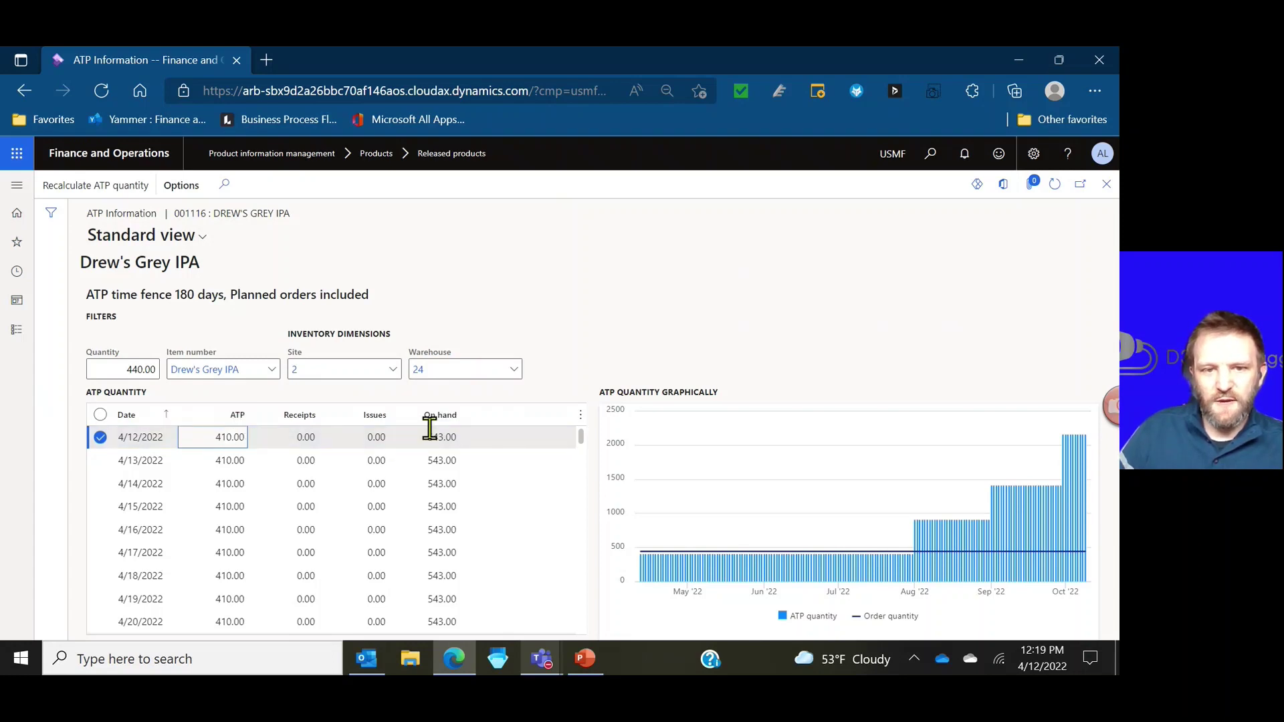
pyautogui.click(296, 436)
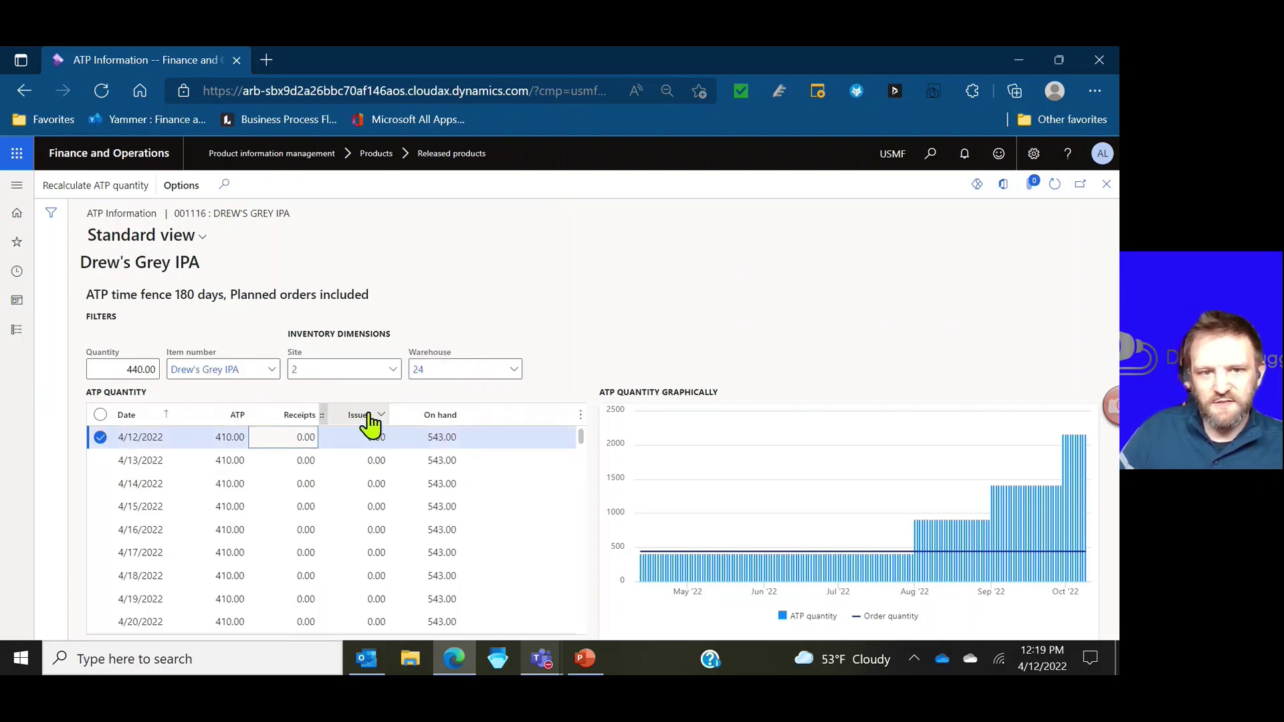
pyautogui.click(235, 440)
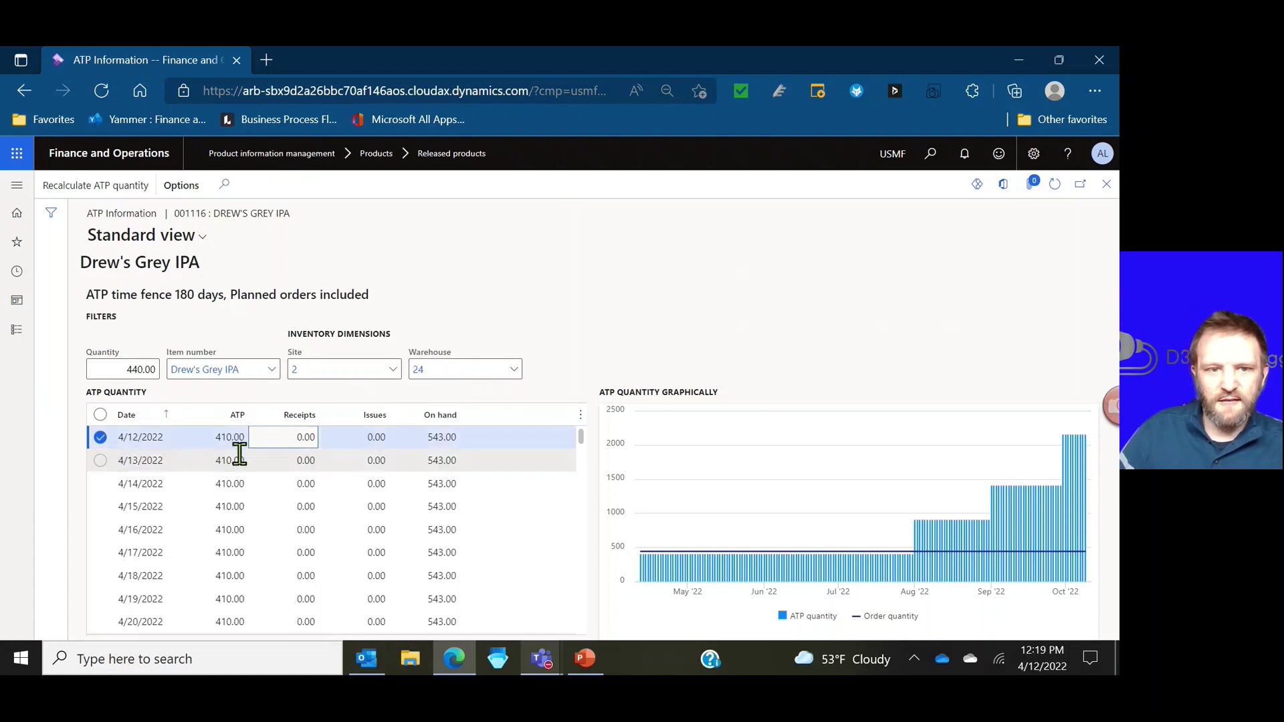
pyautogui.click(237, 462)
pyautogui.click(237, 482)
pyautogui.click(240, 507)
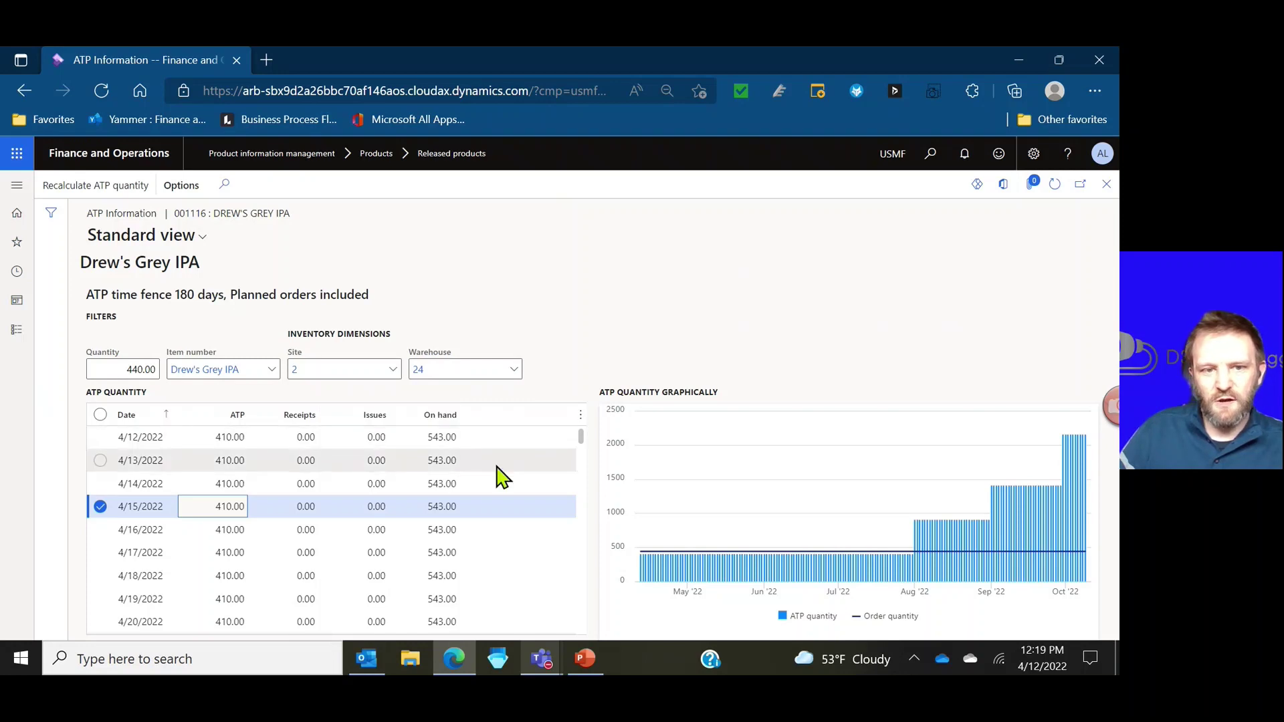
# Step: Scroll to the 5/20/2022 row and check its receipts, issues and on-hand quantity
pyautogui.click(581, 443)
pyautogui.scroll(-3, 581, 445)
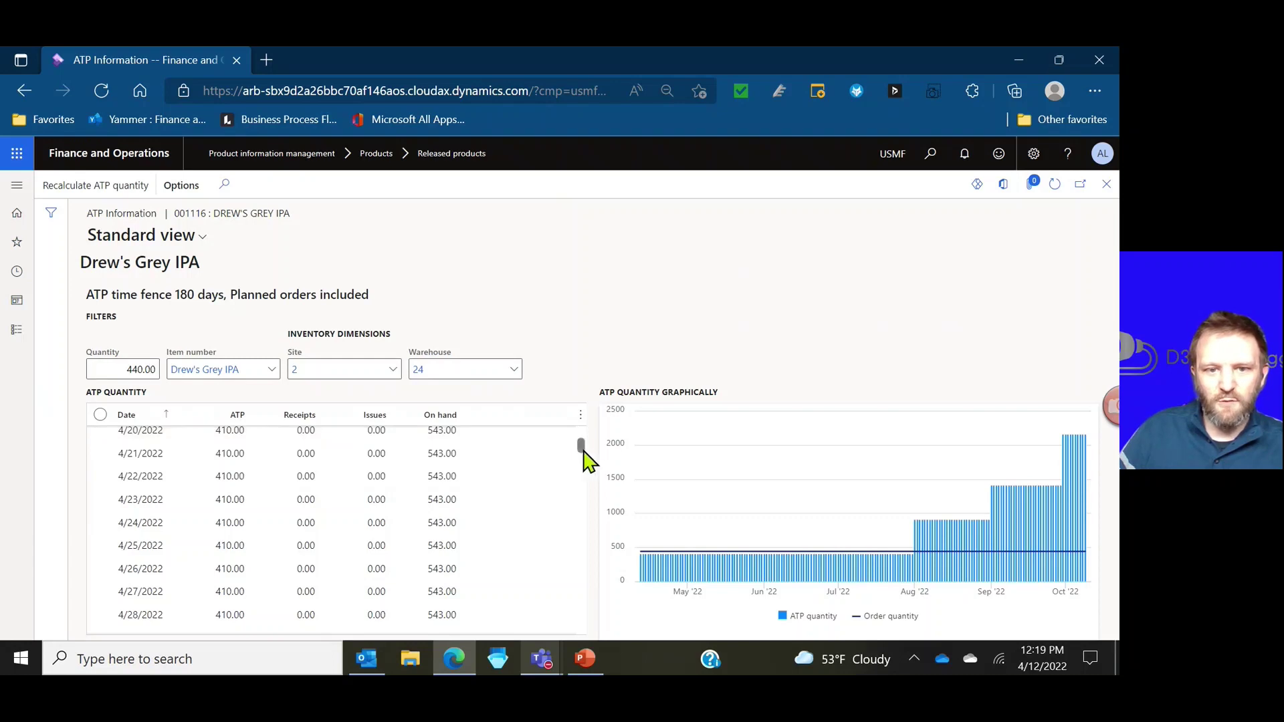
pyautogui.scroll(-1, 583, 454)
pyautogui.moveTo(583, 454); pyautogui.dragTo(587, 477)
pyautogui.click(470, 547)
pyautogui.scroll(1, 469, 544)
pyautogui.scroll(-1, 471, 552)
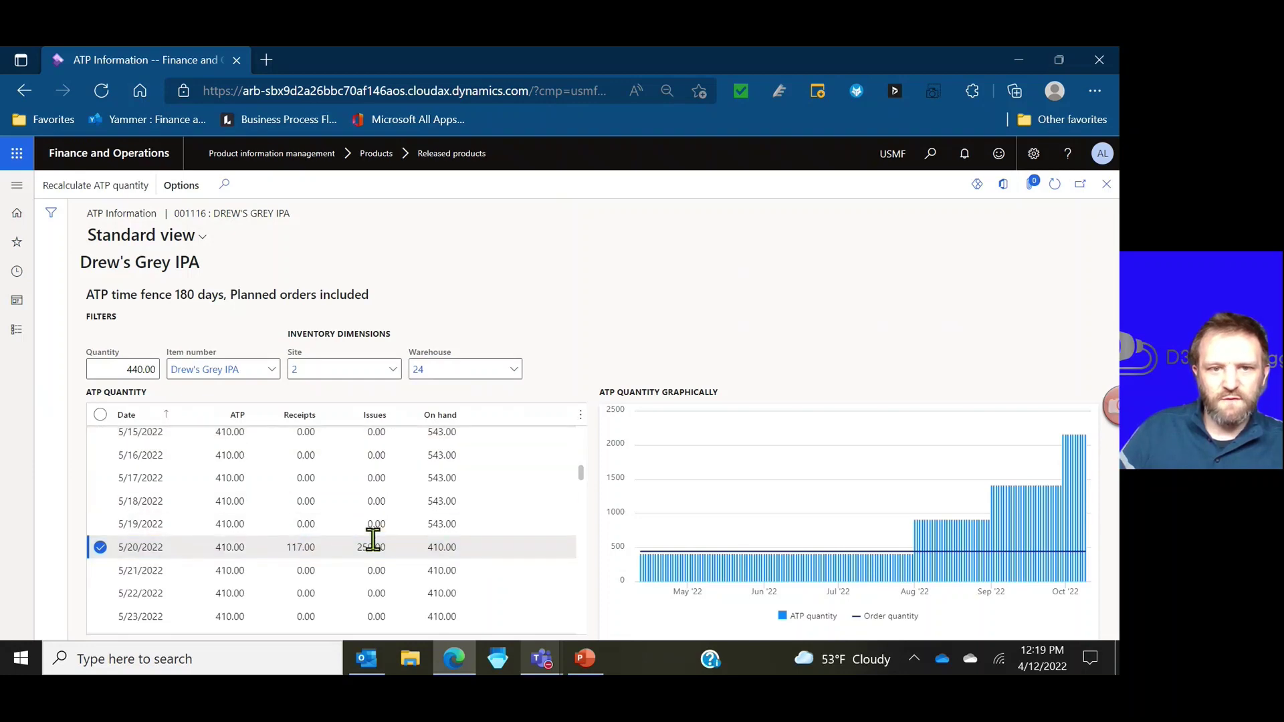
pyautogui.click(443, 551)
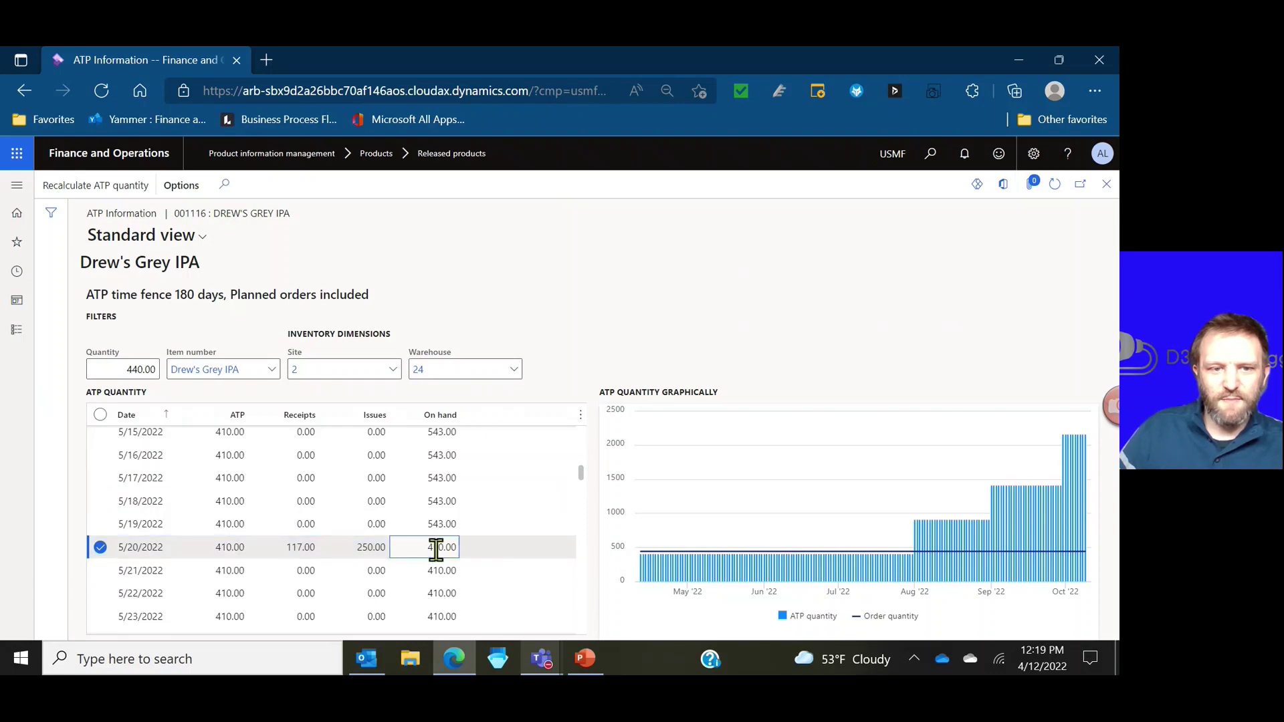
# Step: Scroll further and inspect the 8/1/2022 row where 500 units arrive
pyautogui.scroll(-10, 545, 494)
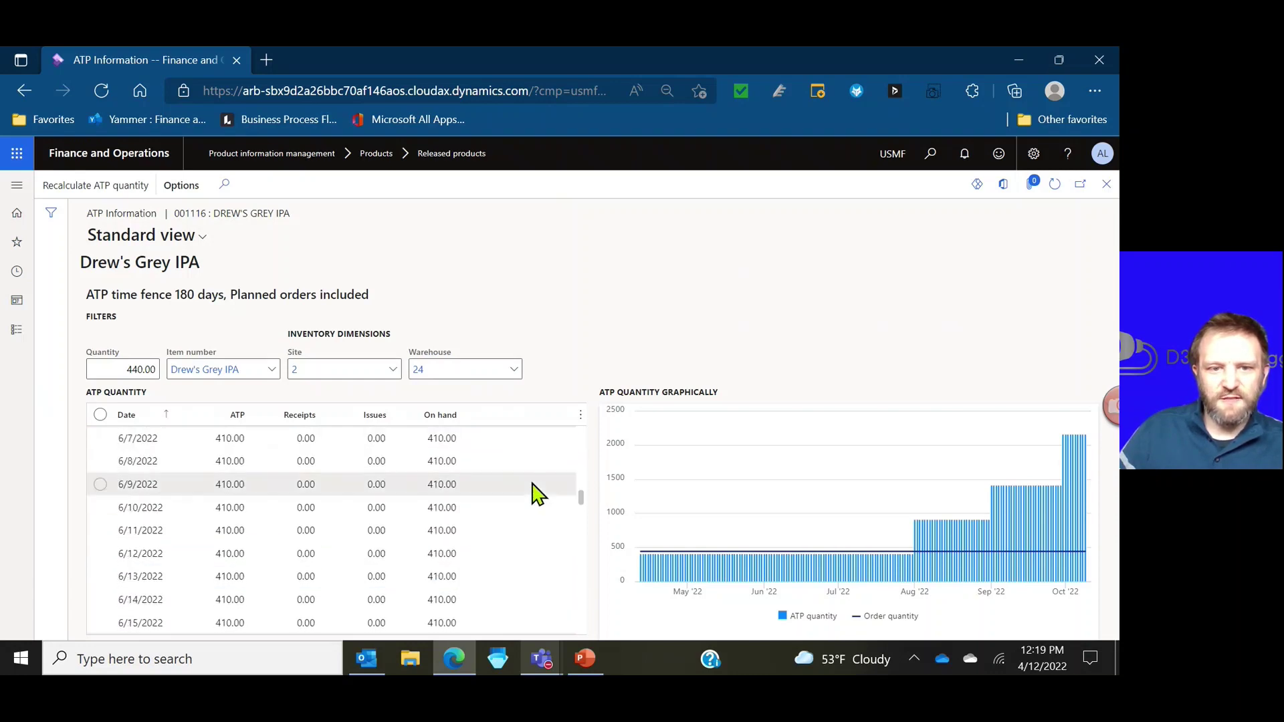
pyautogui.scroll(-11, 538, 494)
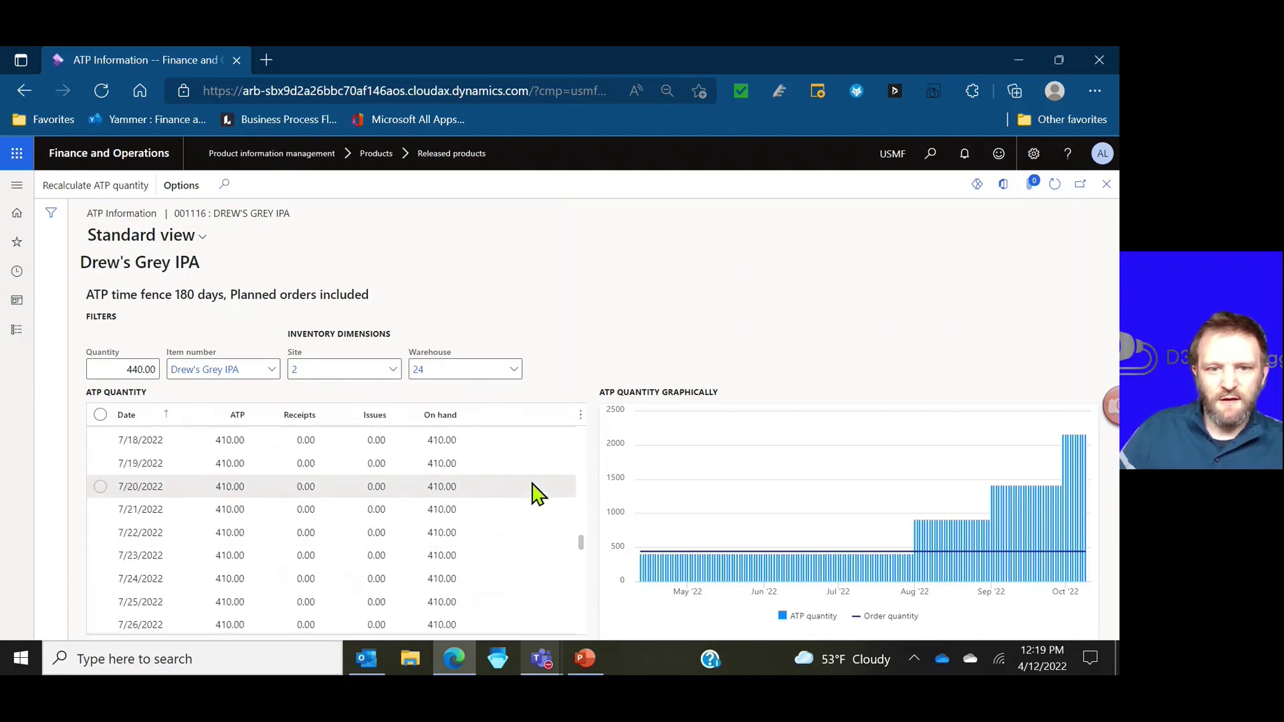
pyautogui.scroll(-3, 533, 492)
pyautogui.scroll(2, 521, 504)
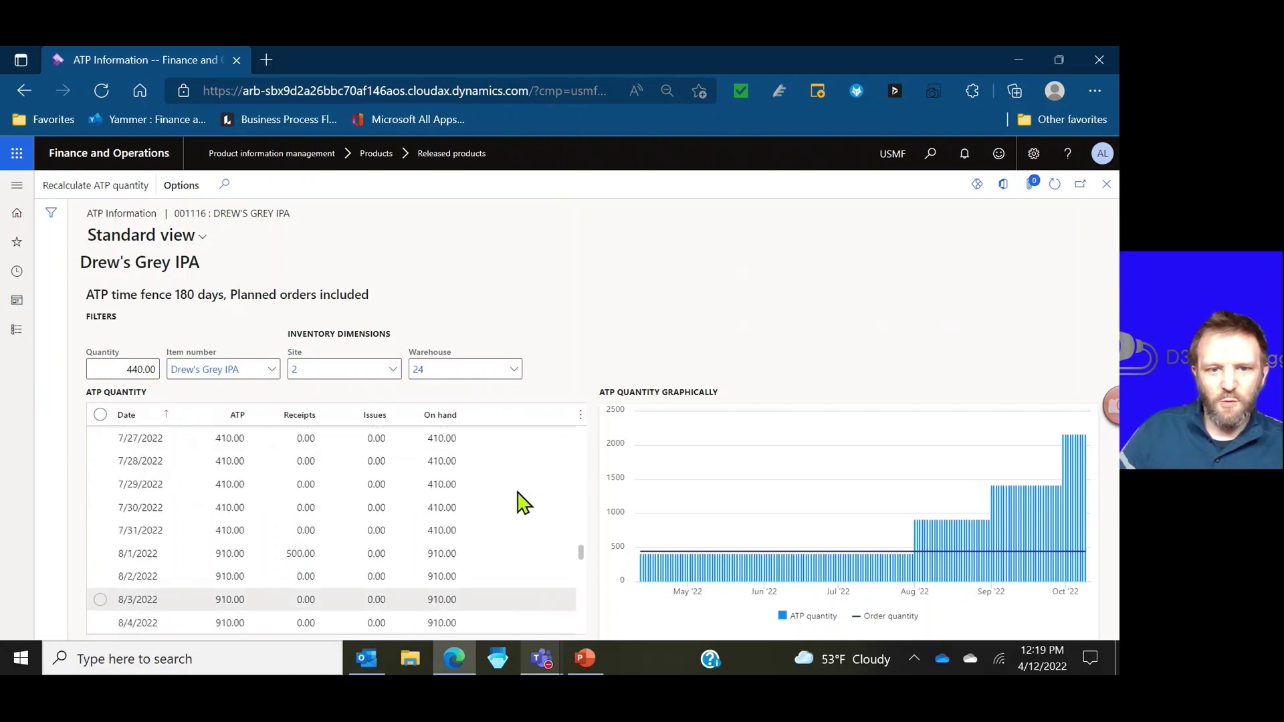
pyautogui.click(502, 557)
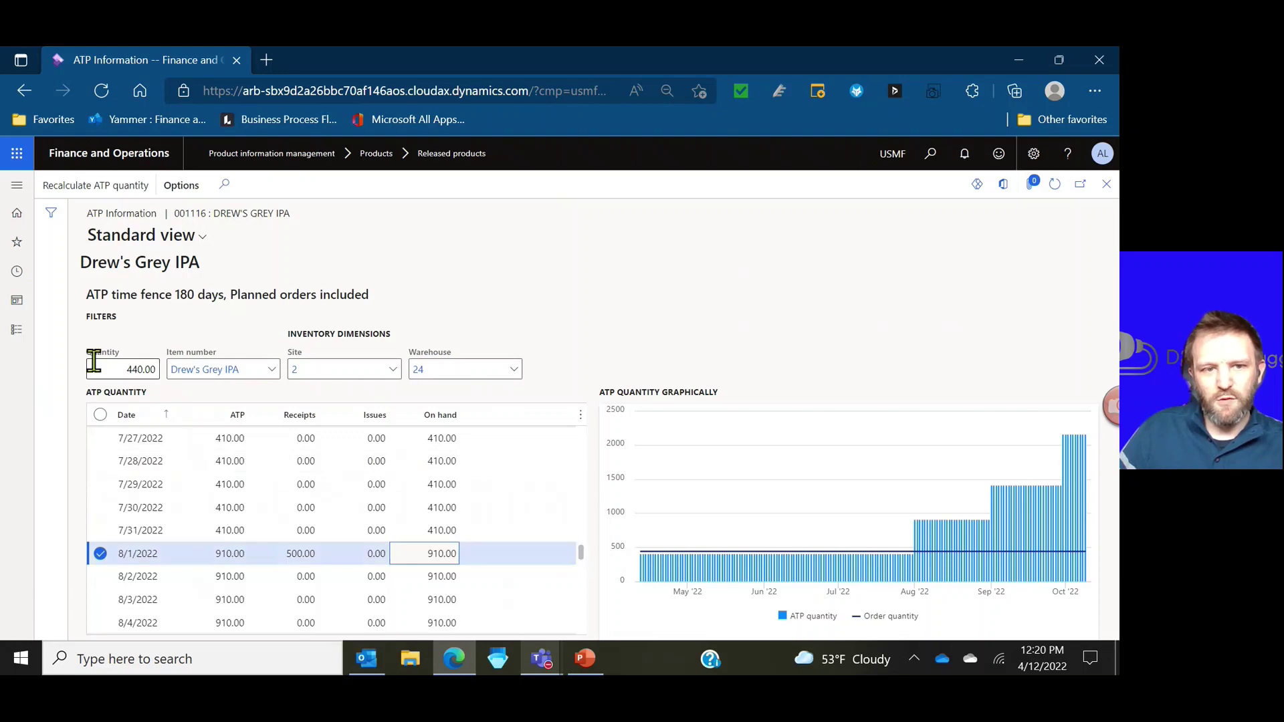
pyautogui.moveTo(579, 553); pyautogui.dragTo(582, 424)
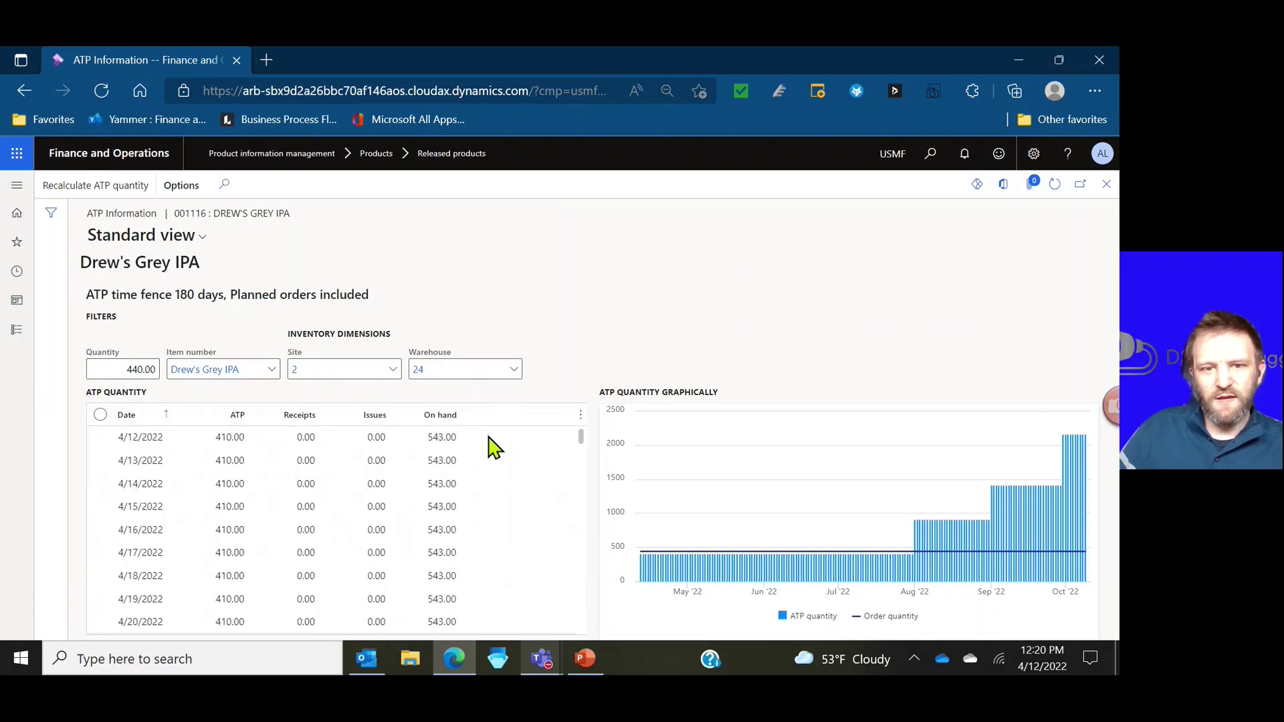
# Step: Recheck availability on 4/12, 4/13 and 4/14/2022, then the 6/1/2022 row
pyautogui.click(451, 439)
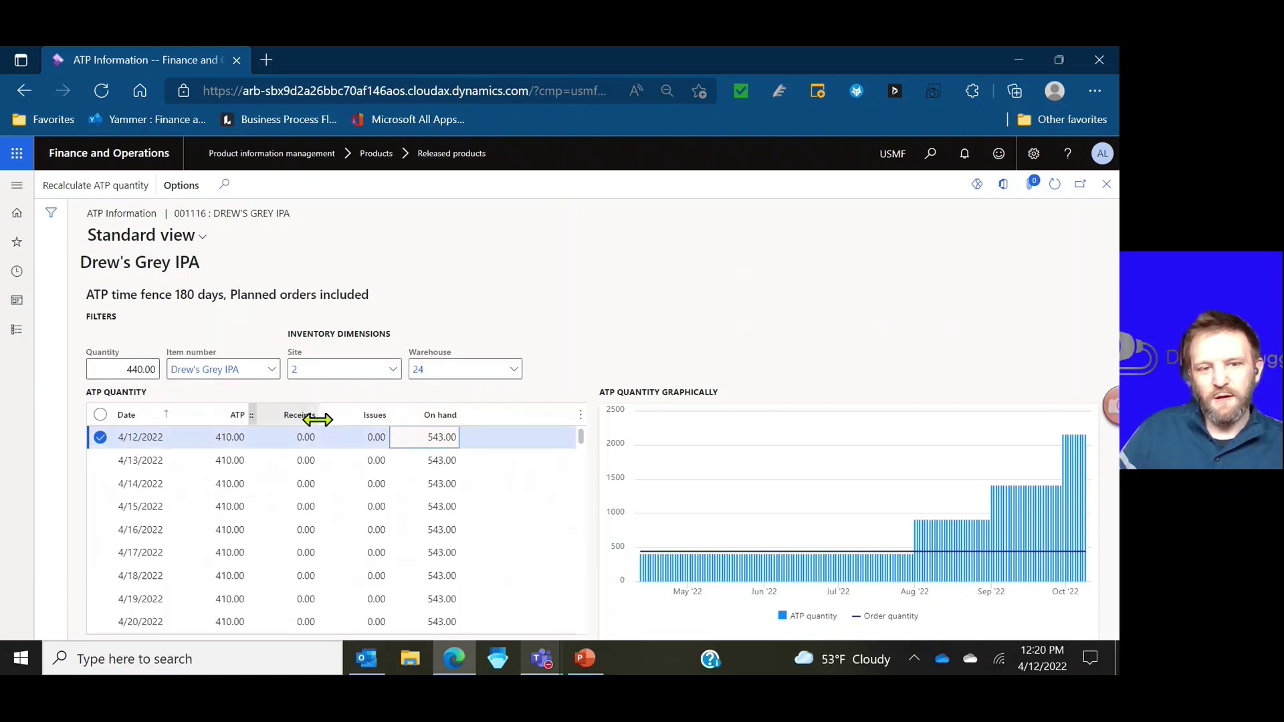
pyautogui.click(309, 484)
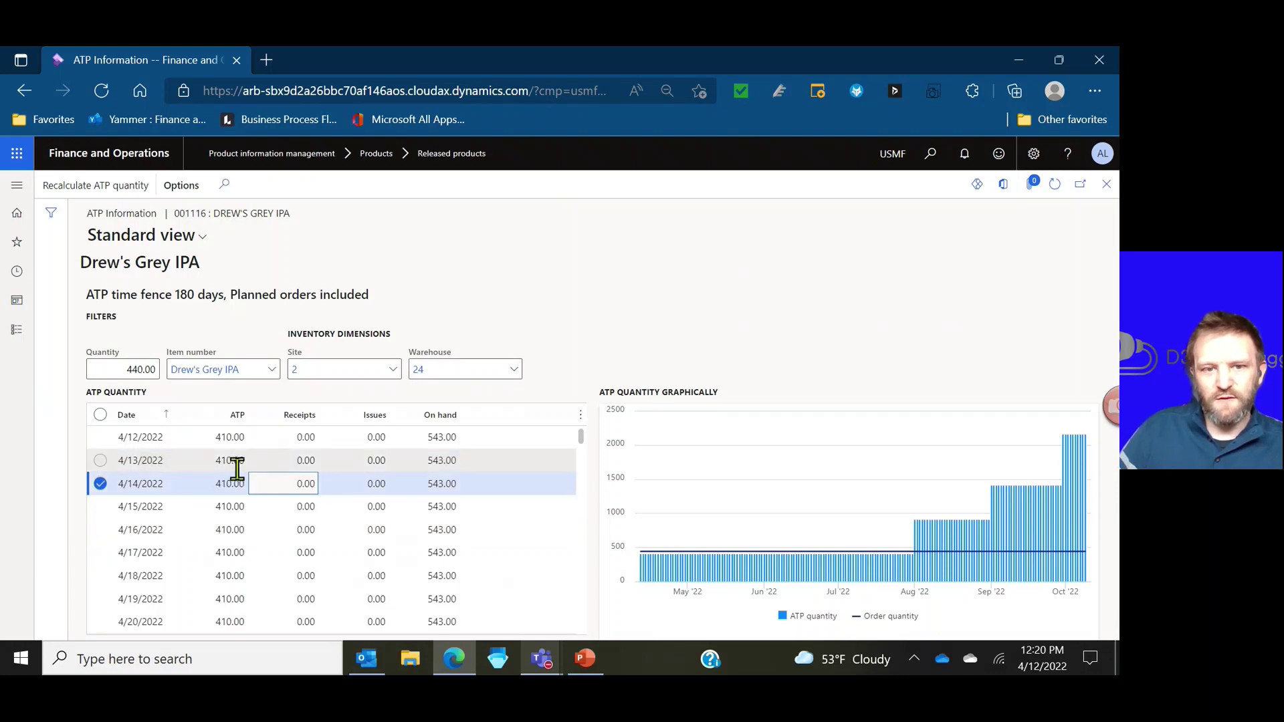
pyautogui.click(446, 438)
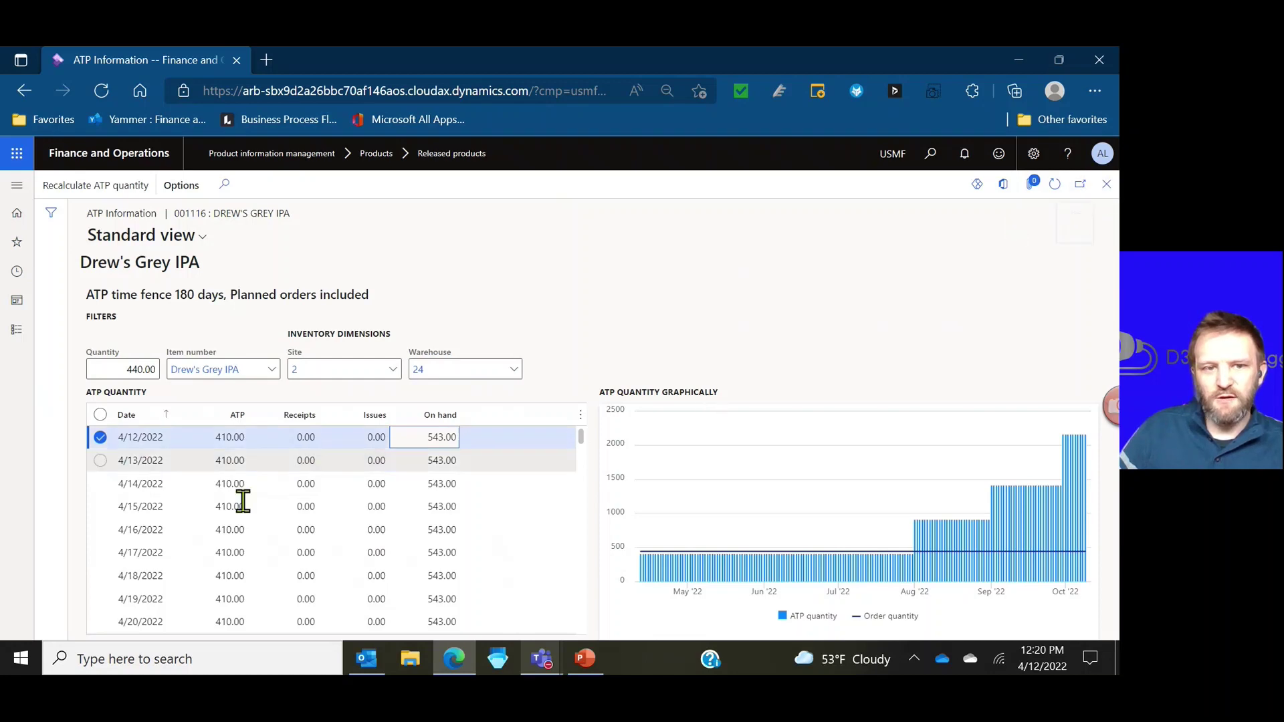
pyautogui.click(228, 456)
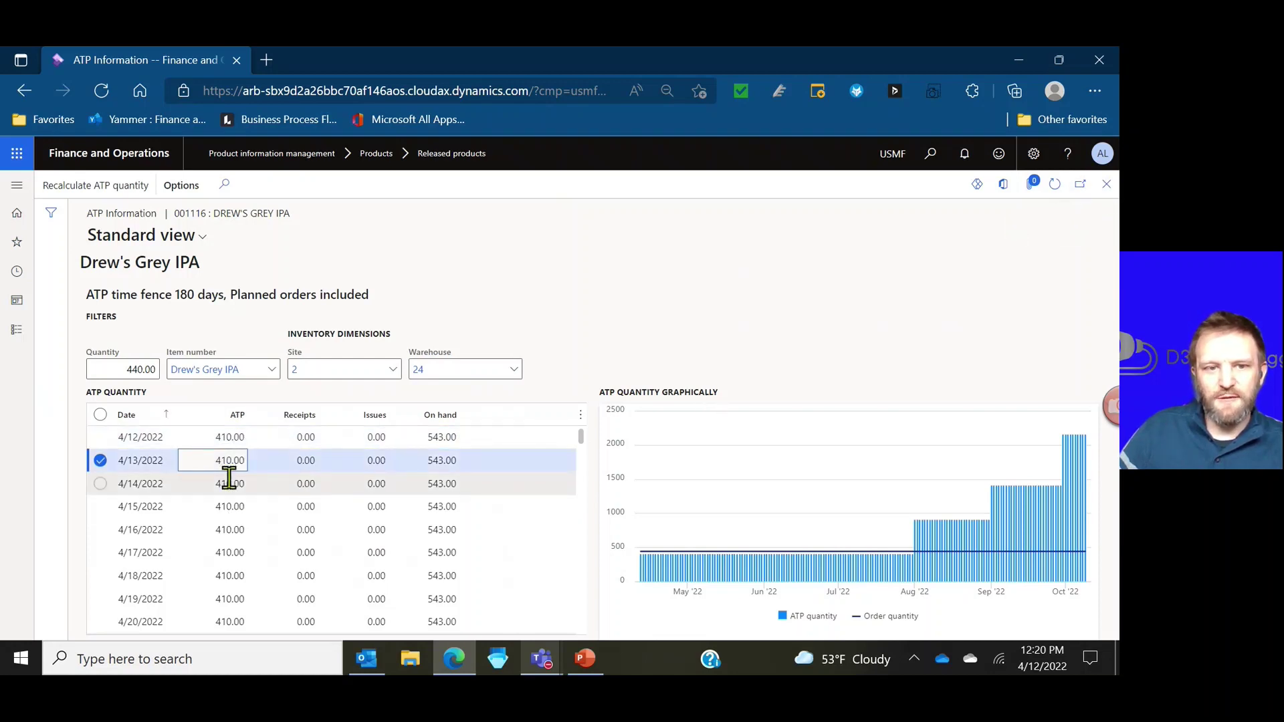
pyautogui.scroll(-10, 228, 468)
pyautogui.scroll(-2, 229, 477)
pyautogui.click(211, 540)
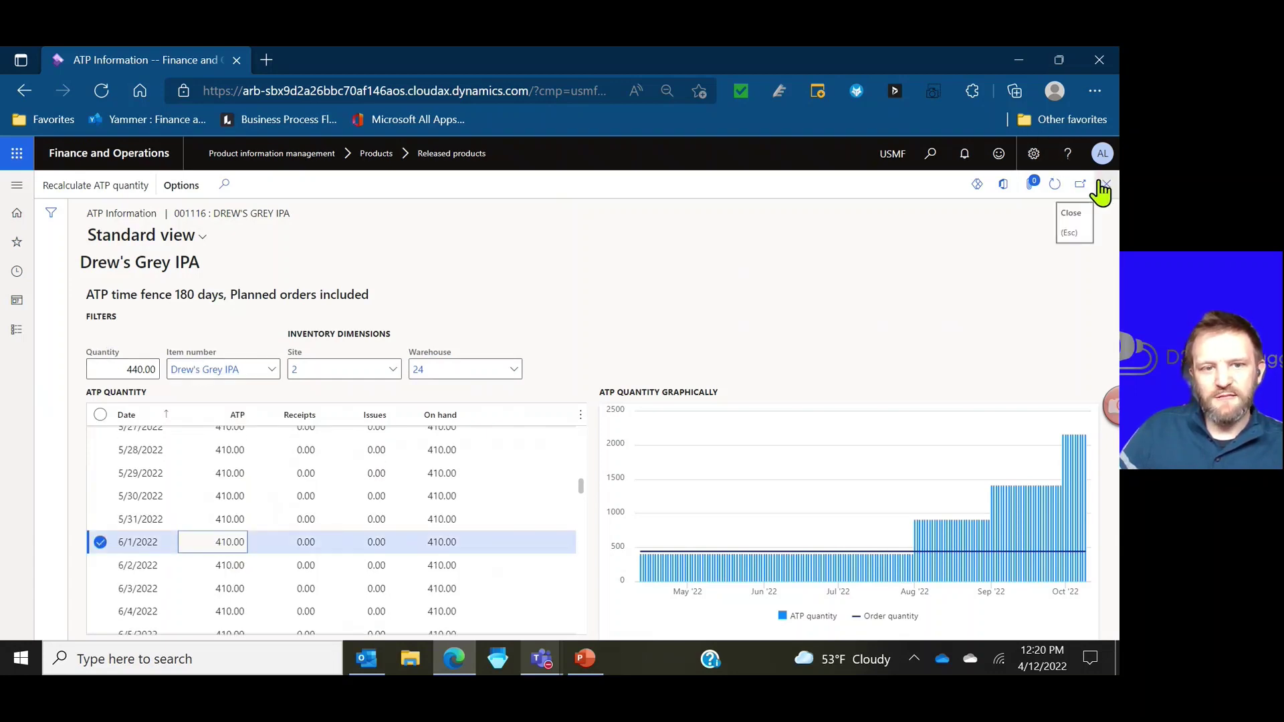
pyautogui.scroll(9, 395, 552)
pyautogui.scroll(3, 394, 552)
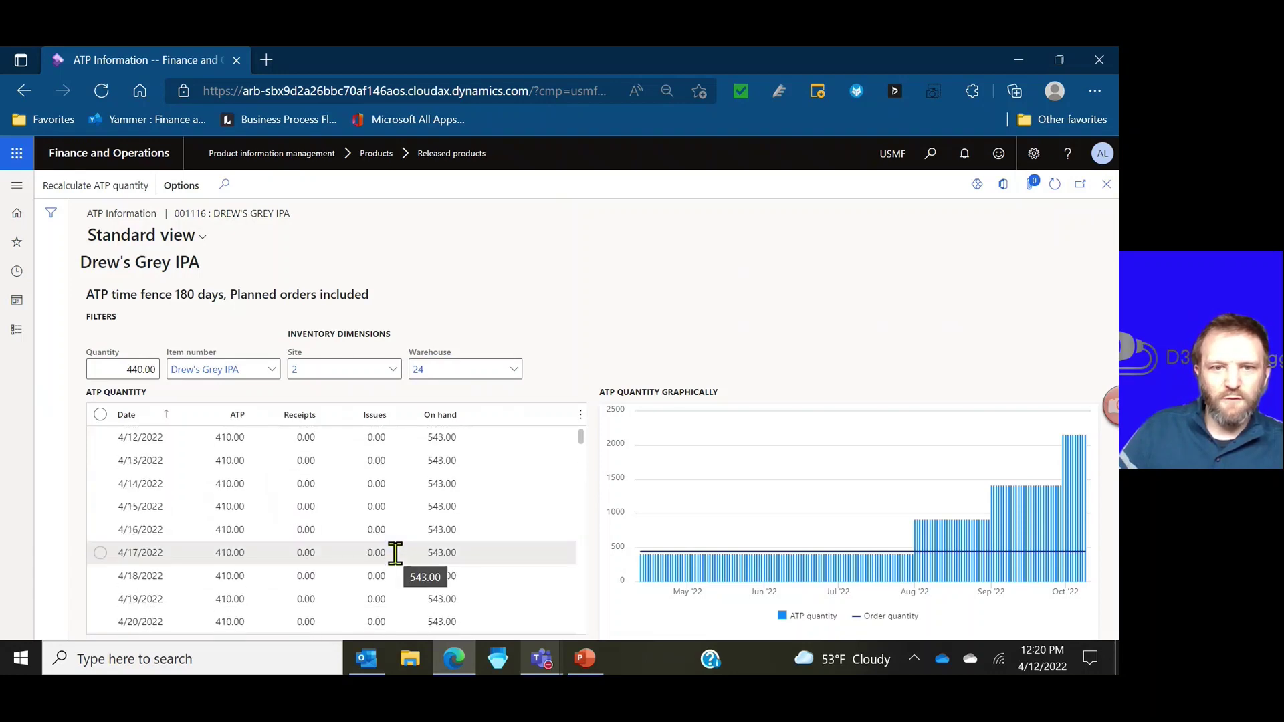
# Step: Back on sales order 001116, confirm the line's delivery date control remains ATP
pyautogui.click(1107, 185)
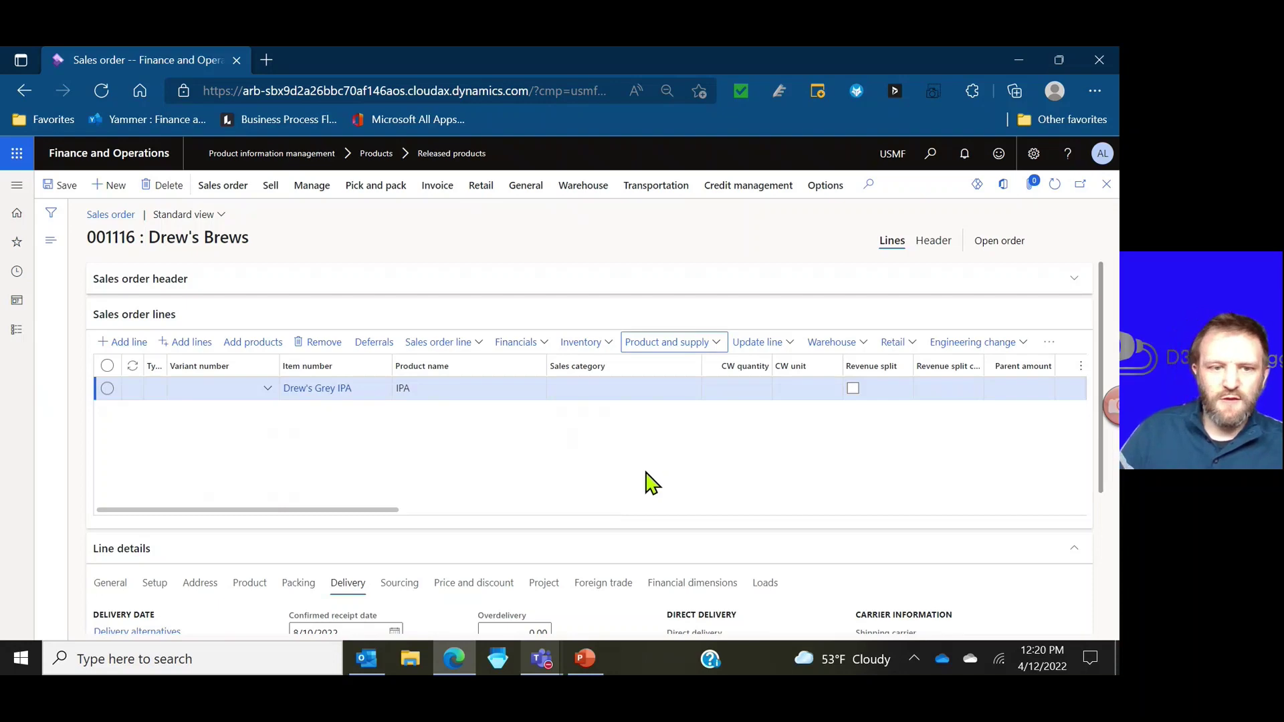
pyautogui.scroll(-3, 652, 483)
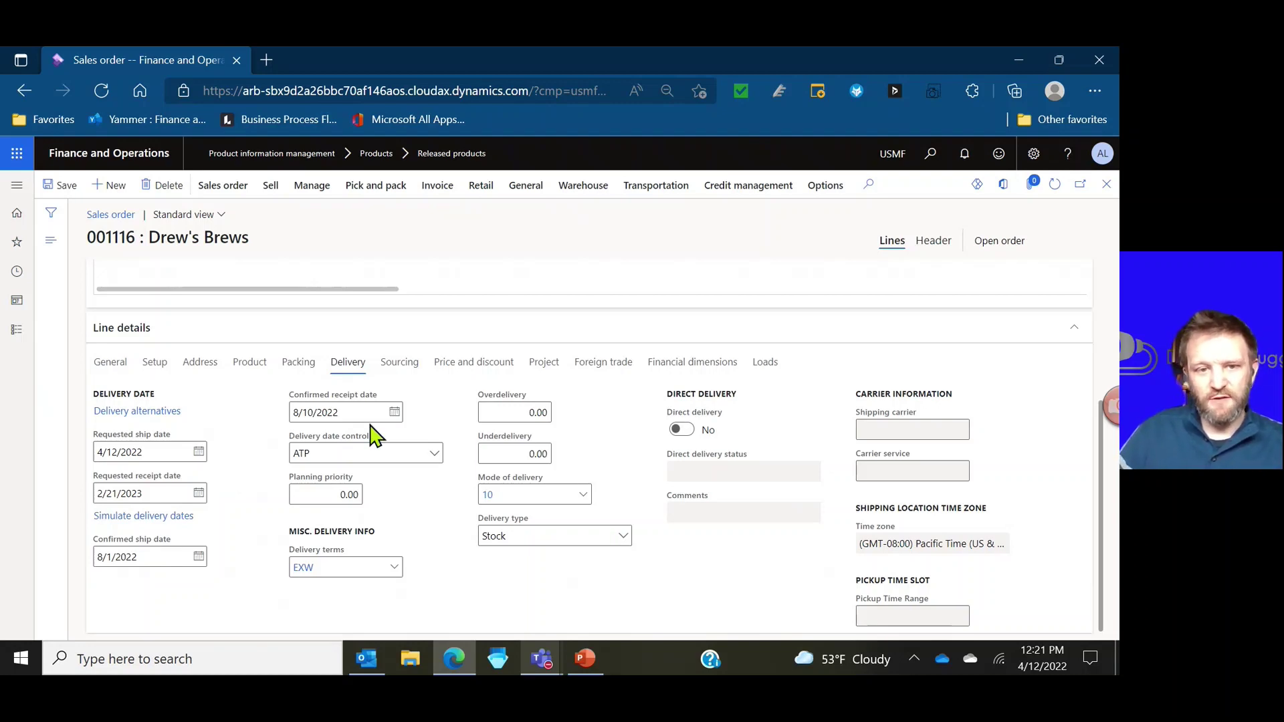
pyautogui.click(379, 452)
pyautogui.click(428, 582)
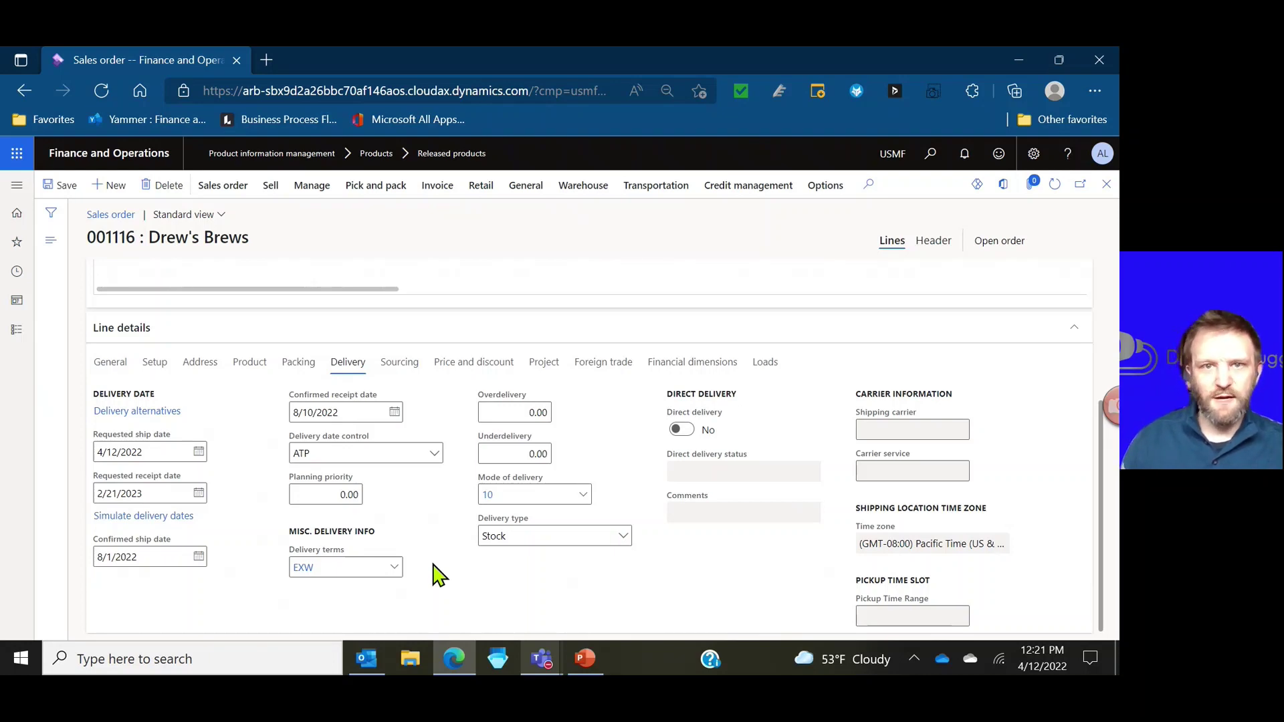
# Step: View the EXW terms of delivery record and return to the order
pyautogui.click(301, 567)
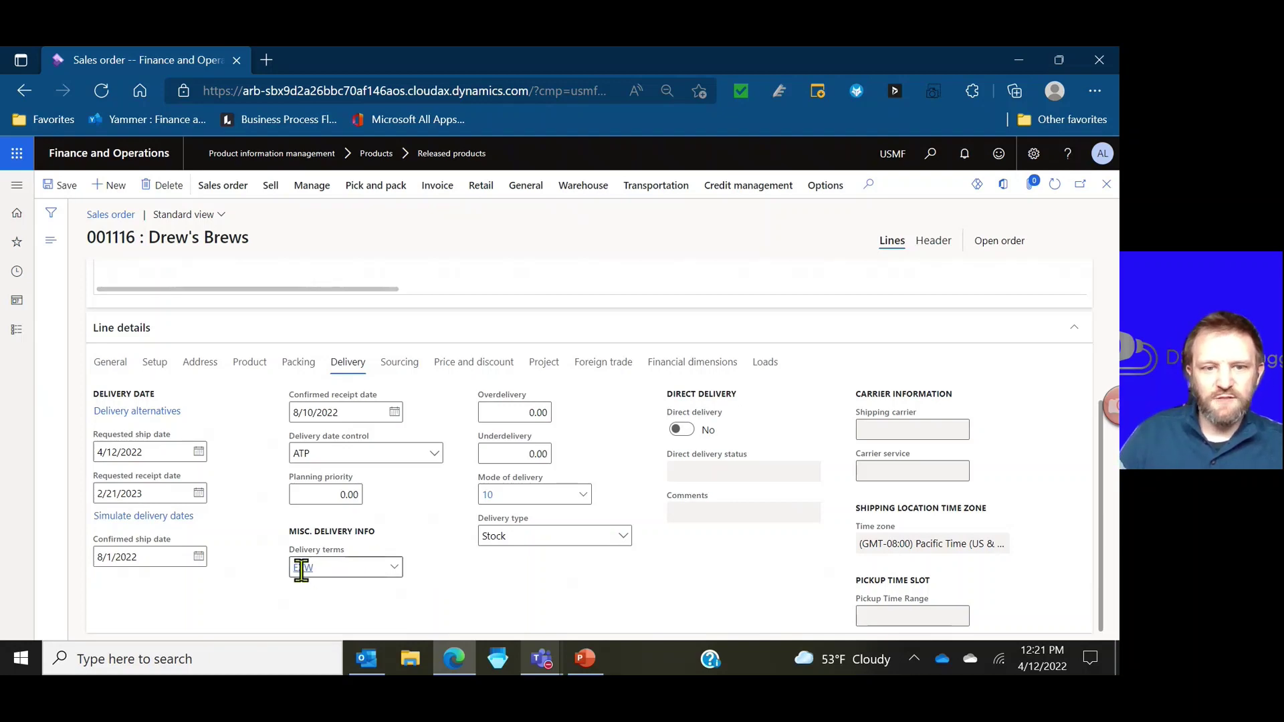
pyautogui.click(305, 568)
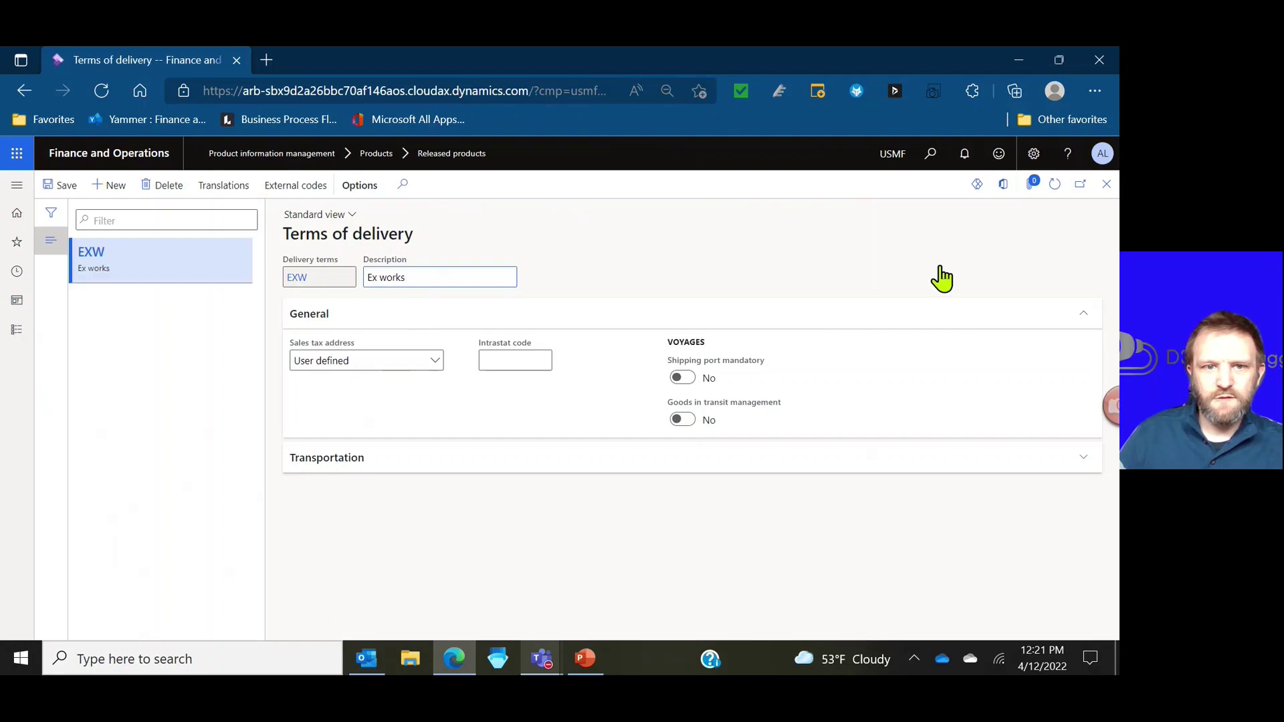
pyautogui.click(1105, 185)
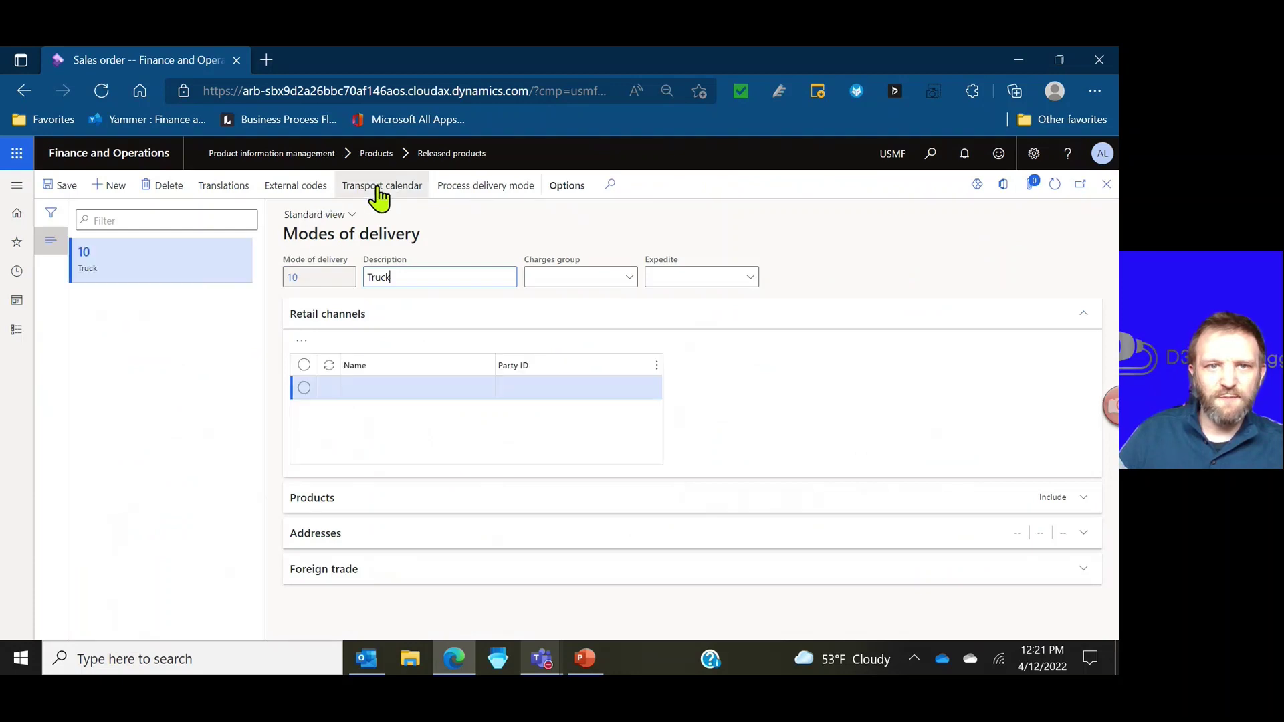
# Step: Open the Truck mode's transport calendar and view details of the 24hr calendar
pyautogui.click(377, 189)
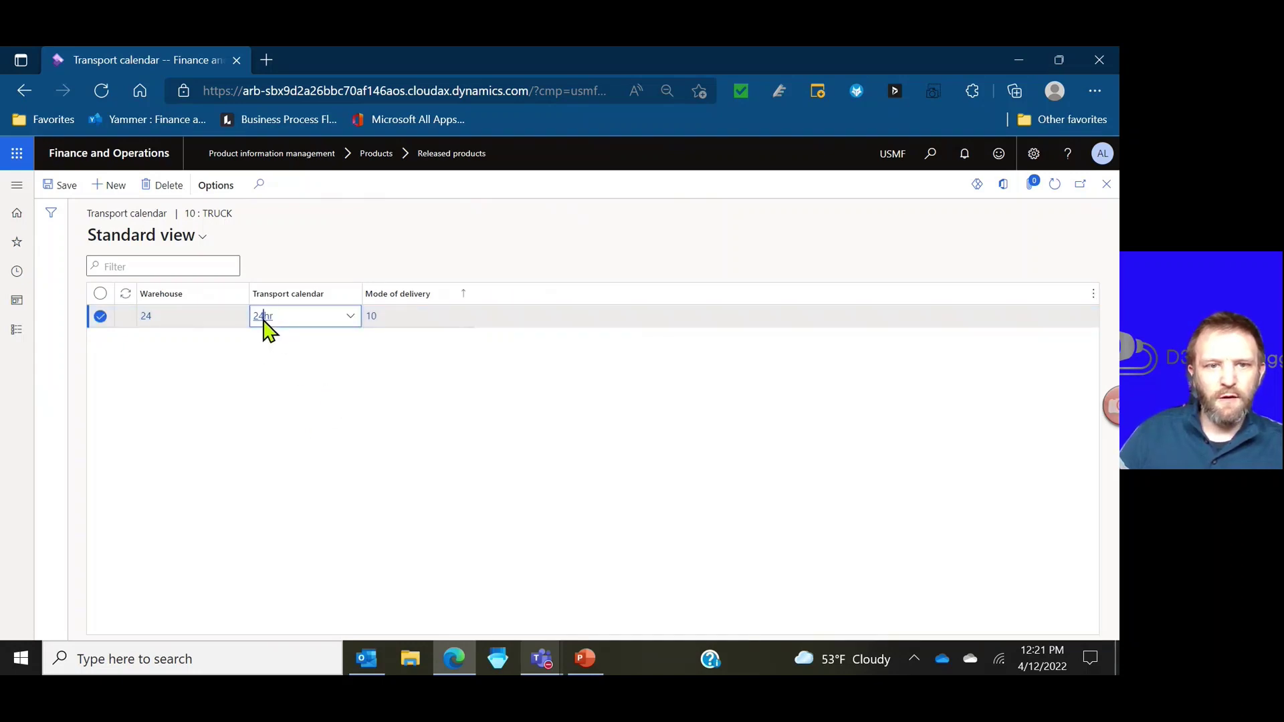
pyautogui.moveTo(262, 319)
pyautogui.rightClick(352, 322)
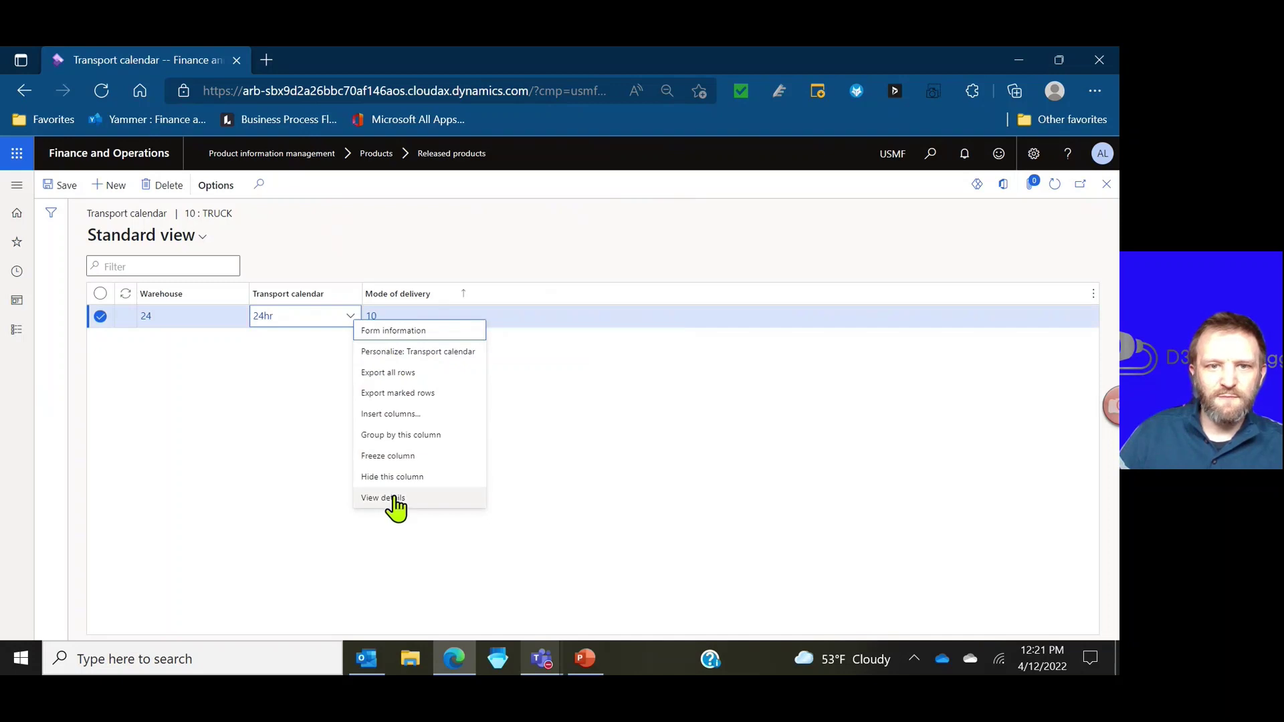
pyautogui.click(395, 501)
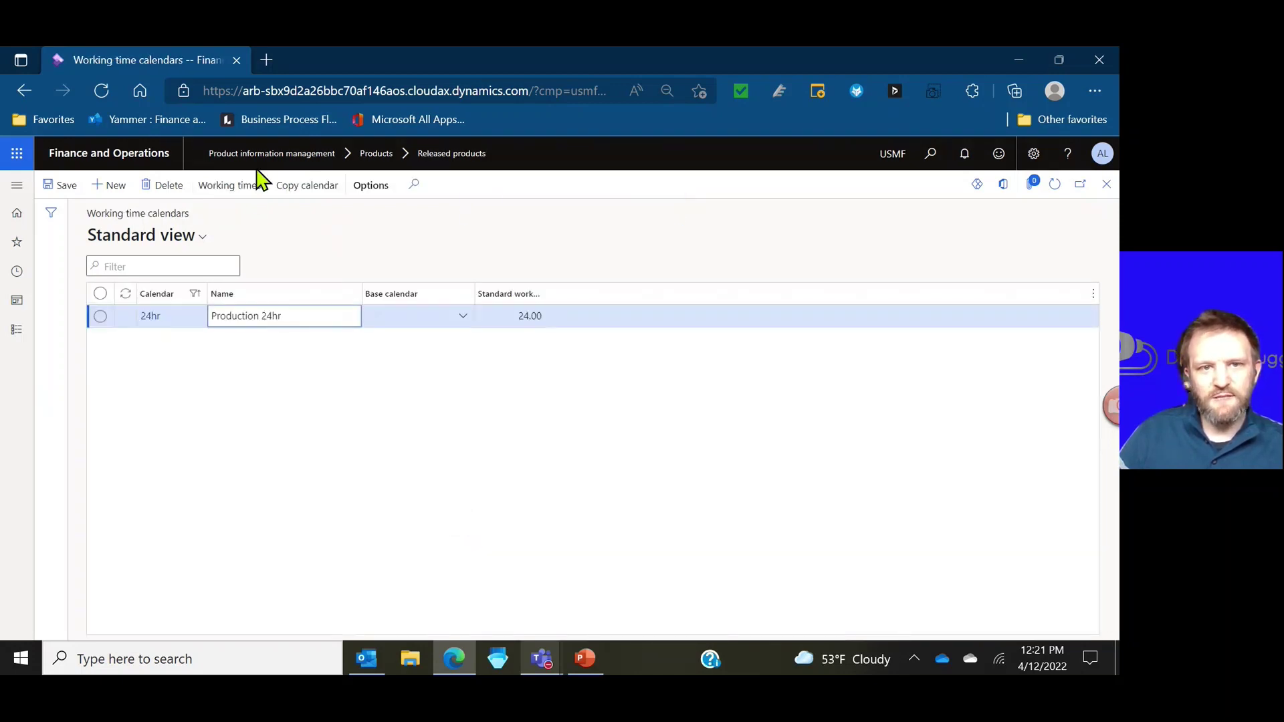
pyautogui.click(442, 450)
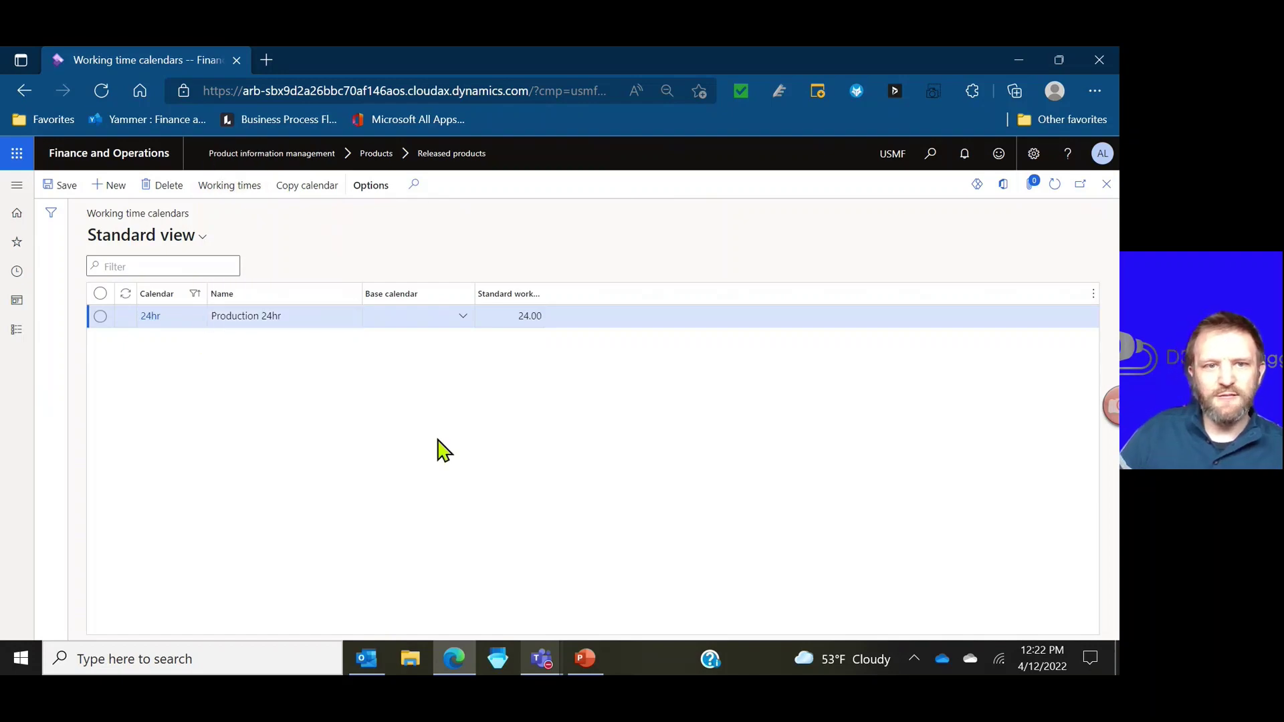
pyautogui.click(1106, 184)
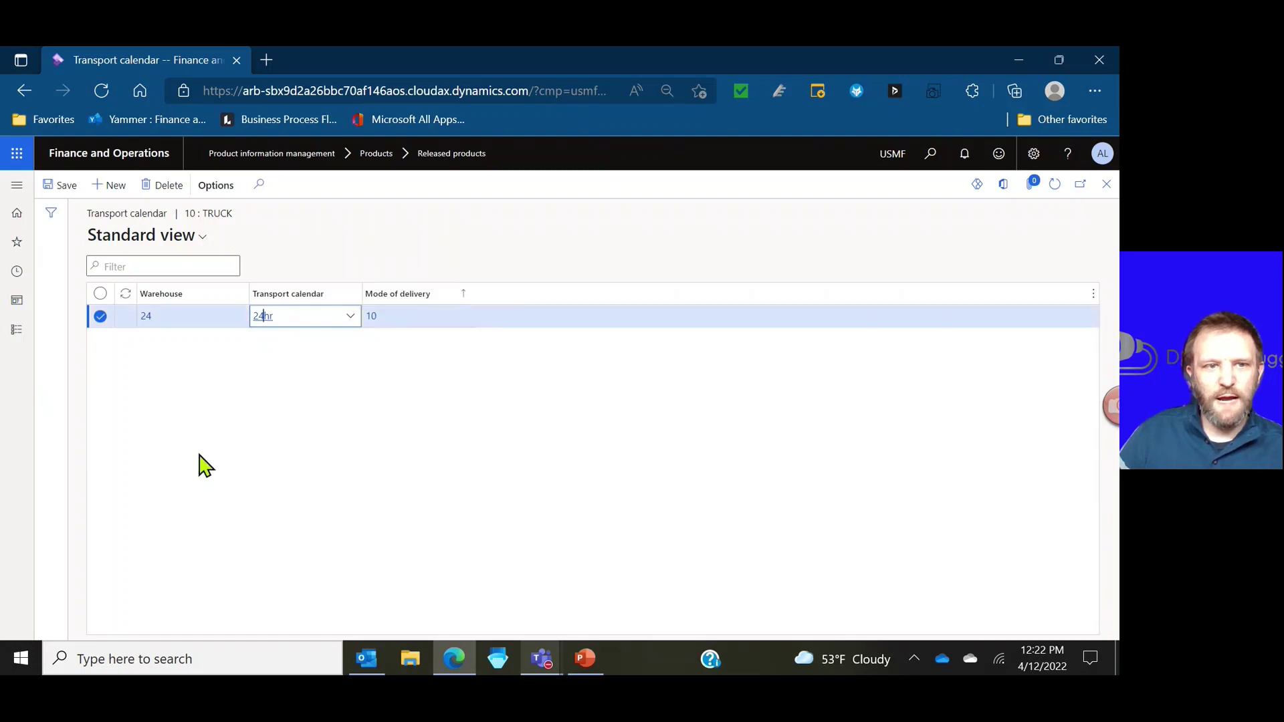
# Step: Navigate to Inventory management > Setup > Distribution > Transport days
pyautogui.click(16, 190)
pyautogui.scroll(-5, 74, 382)
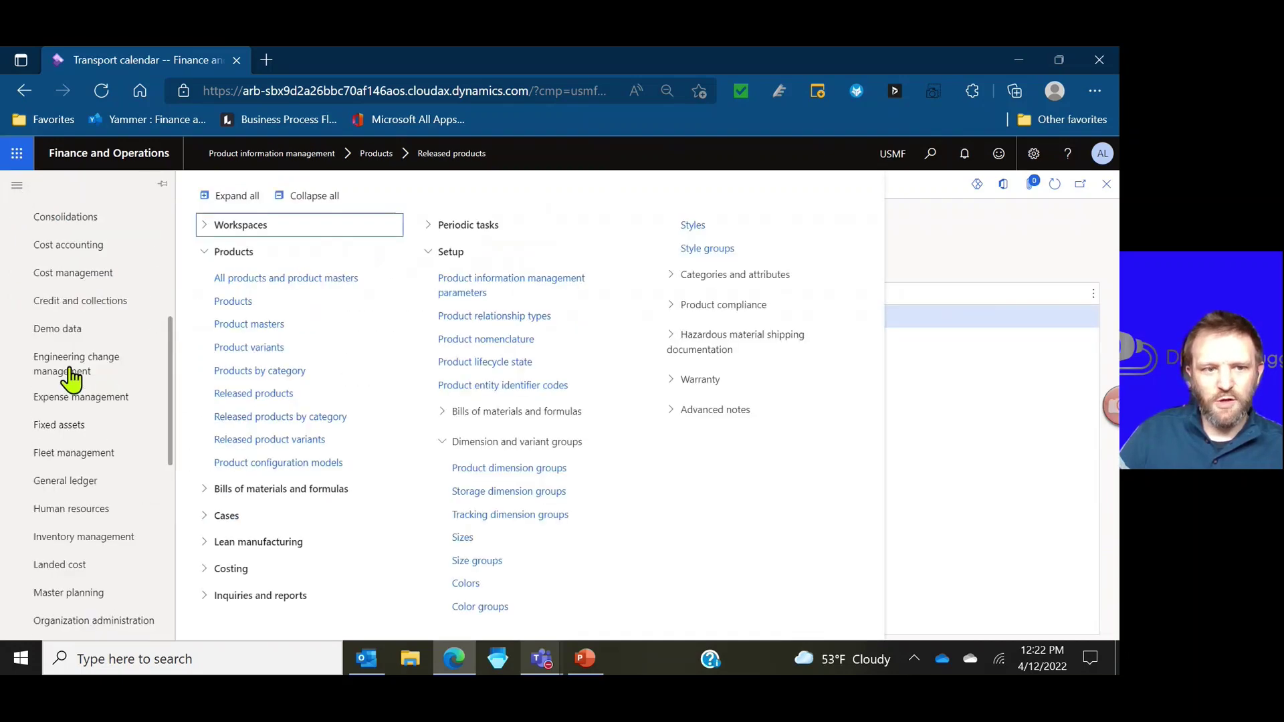
pyautogui.click(78, 529)
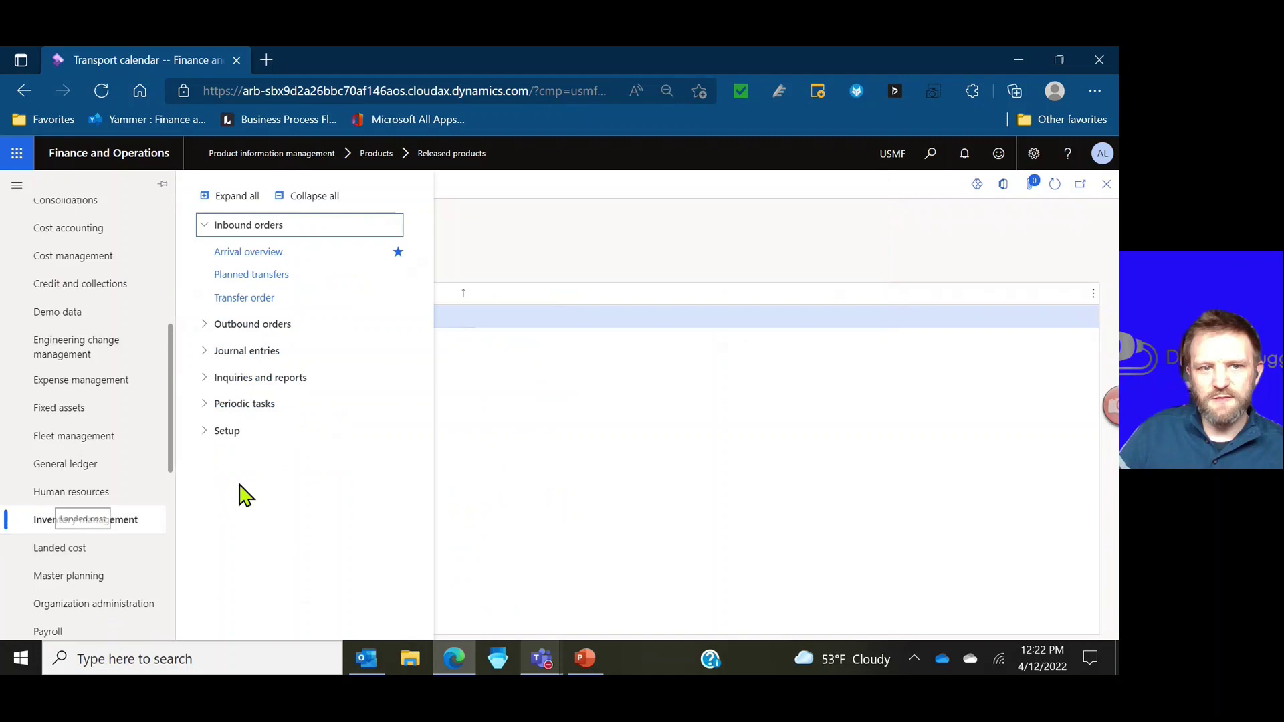
pyautogui.click(249, 433)
pyautogui.click(523, 294)
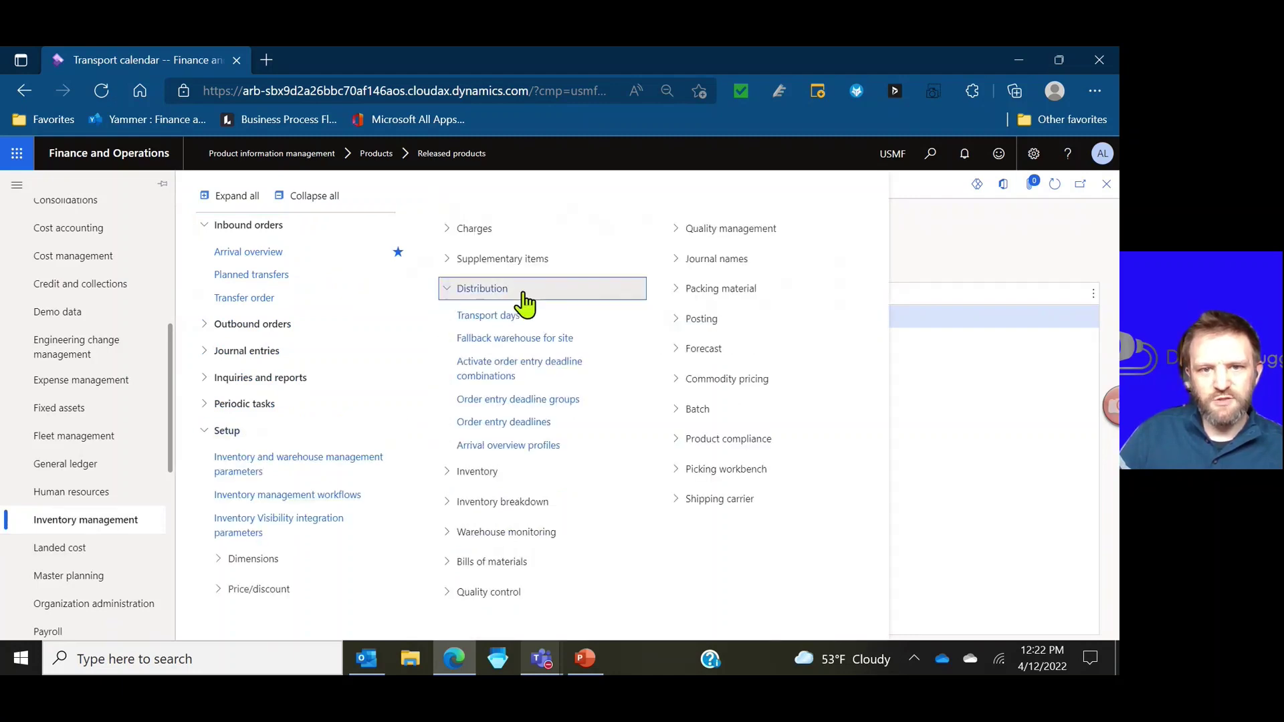
pyautogui.click(514, 316)
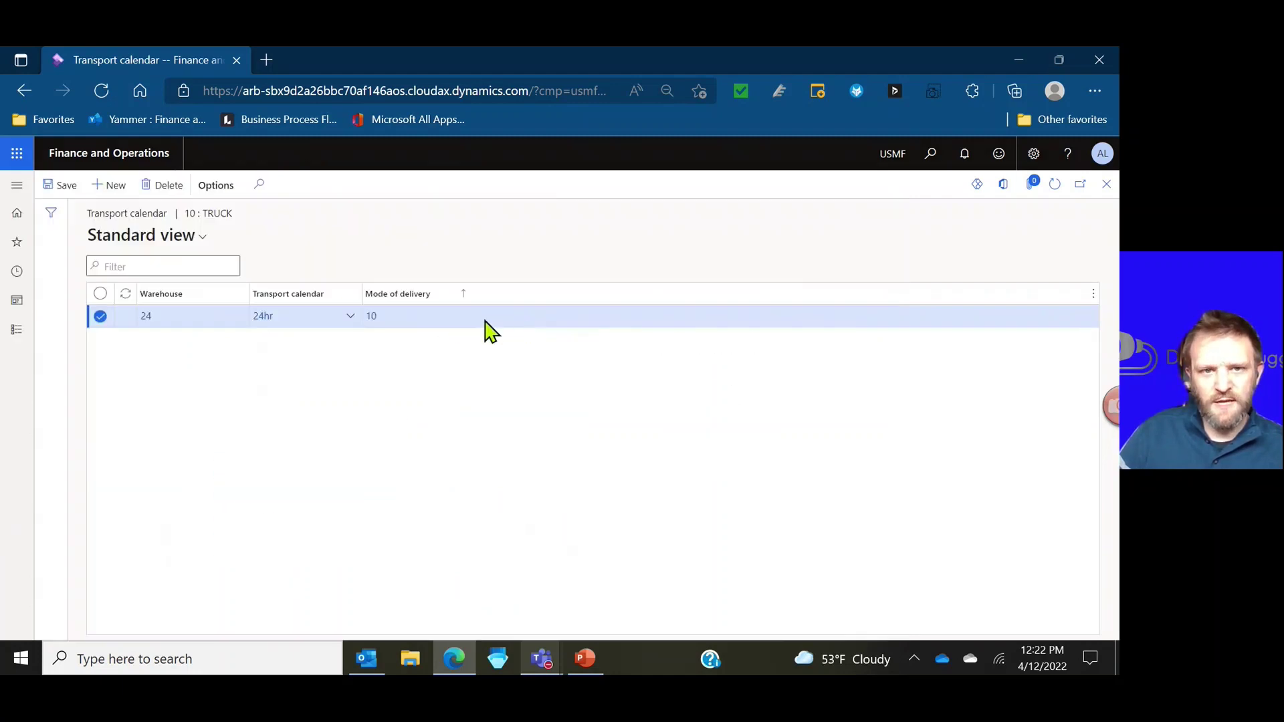
pyautogui.click(375, 316)
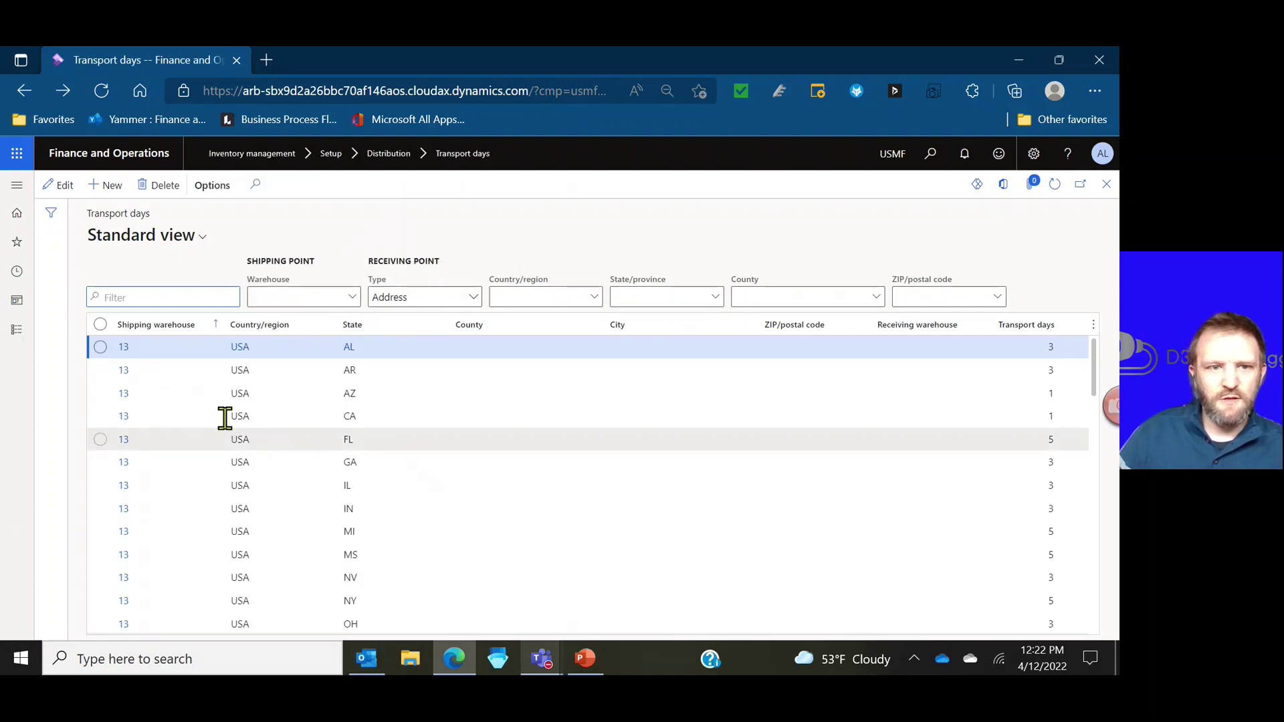
# Step: Filter transport days to warehouse 24 and open its record: 3 days default, 7 by Truck
pyautogui.click(285, 301)
pyautogui.write('24')
pyautogui.press('Tab')
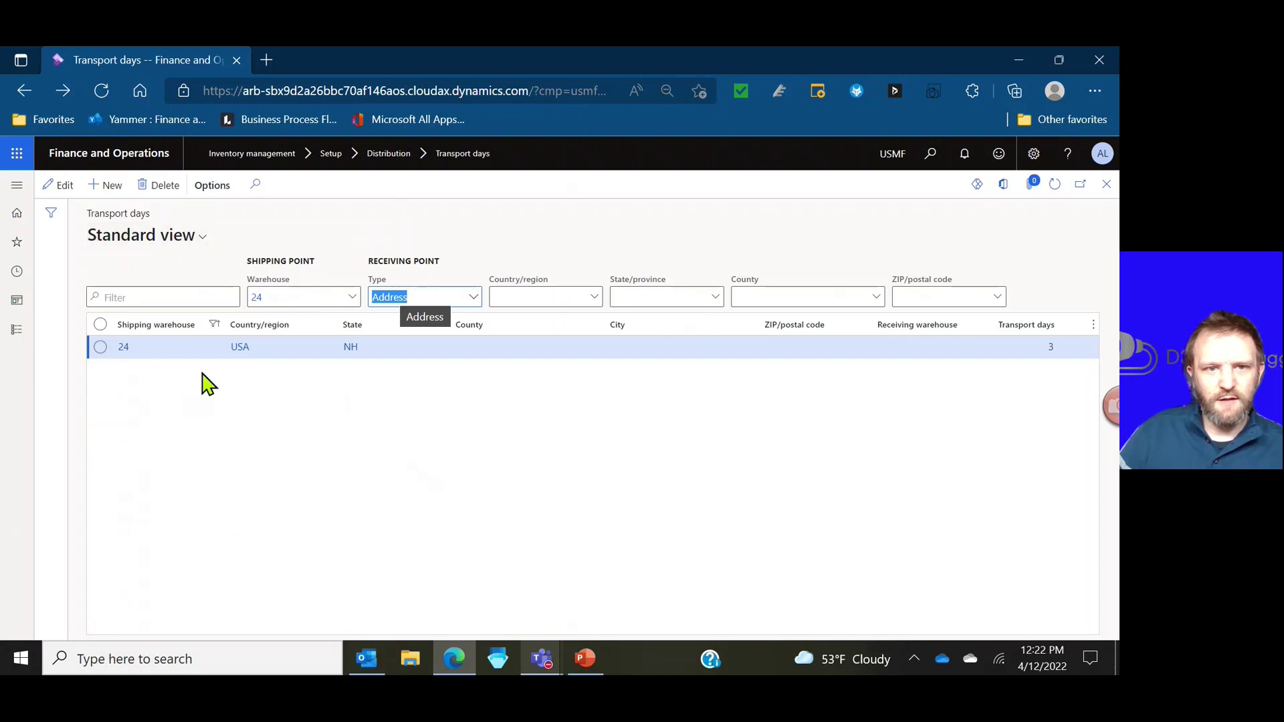
pyautogui.click(127, 353)
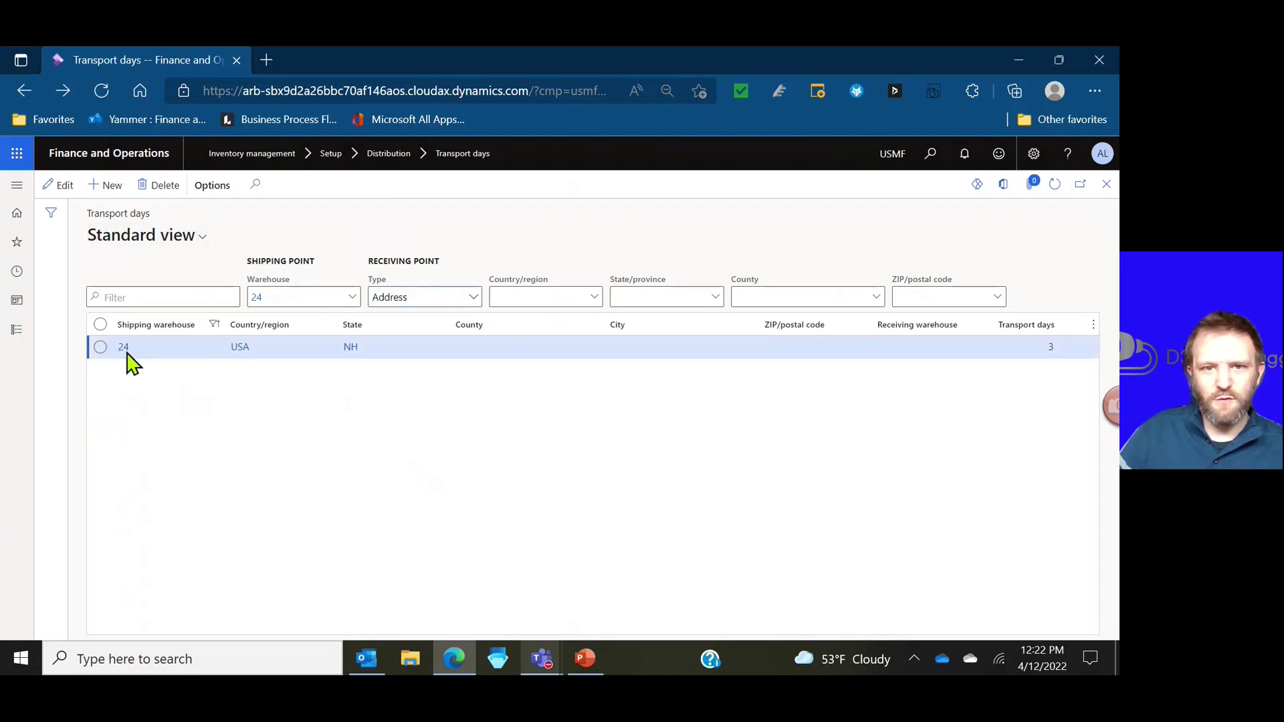
pyautogui.click(127, 354)
pyautogui.scroll(-1, 252, 394)
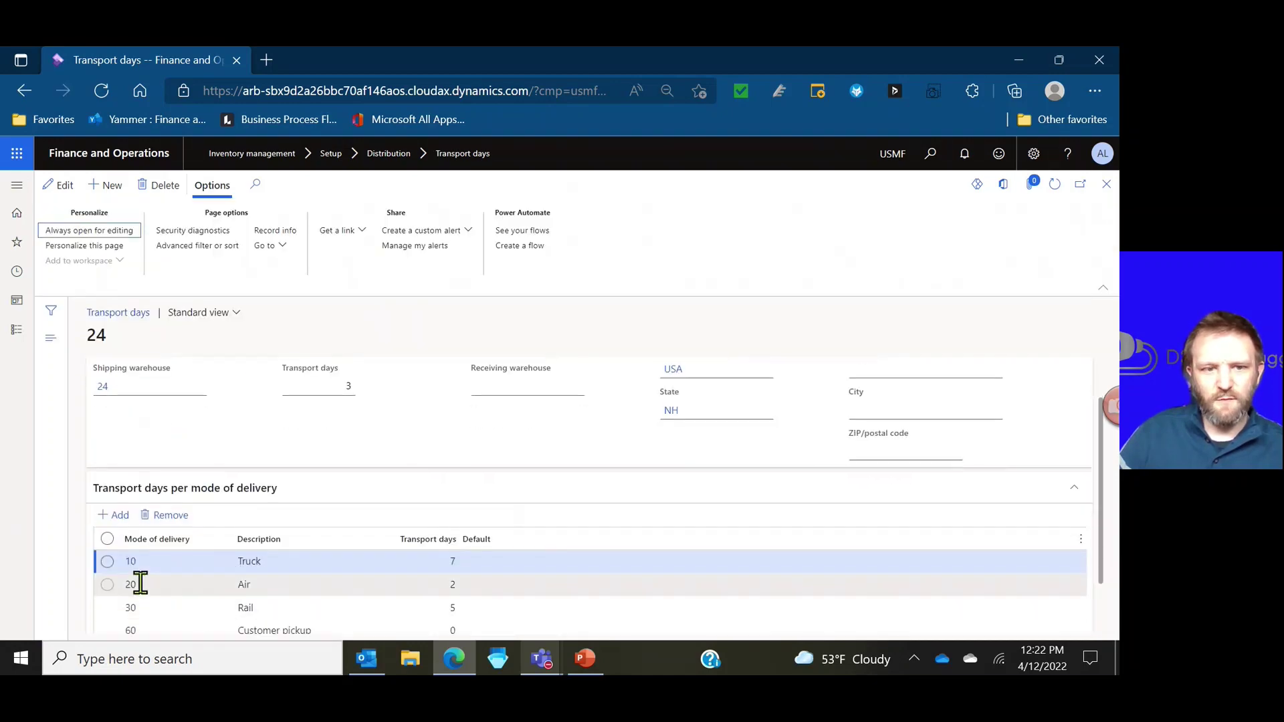
pyautogui.scroll(1, 410, 559)
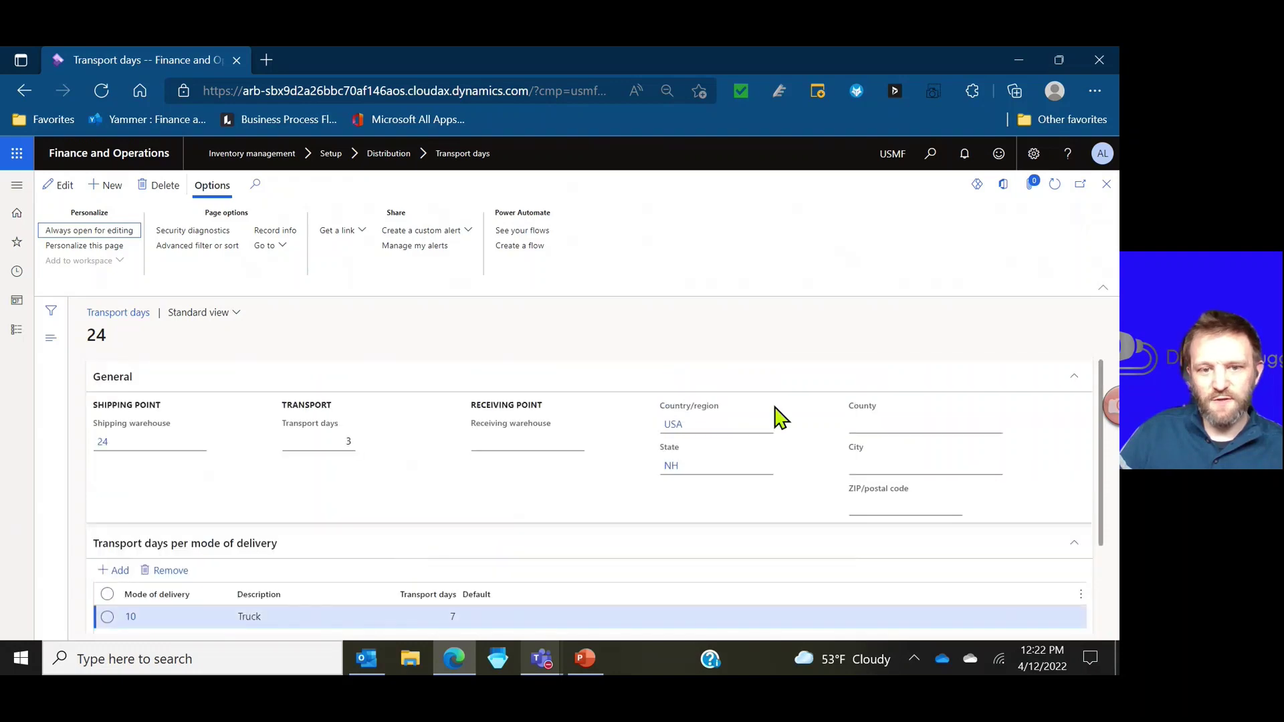
pyautogui.scroll(-1, 476, 571)
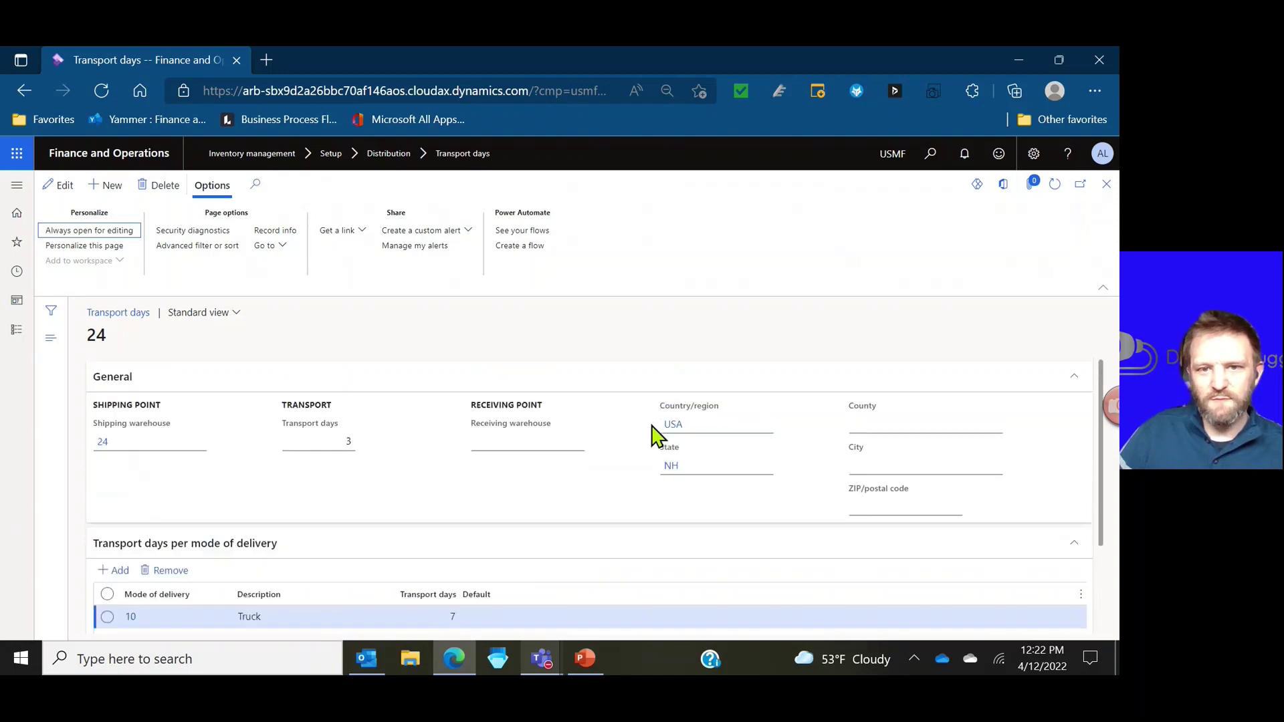
pyautogui.scroll(1, 653, 433)
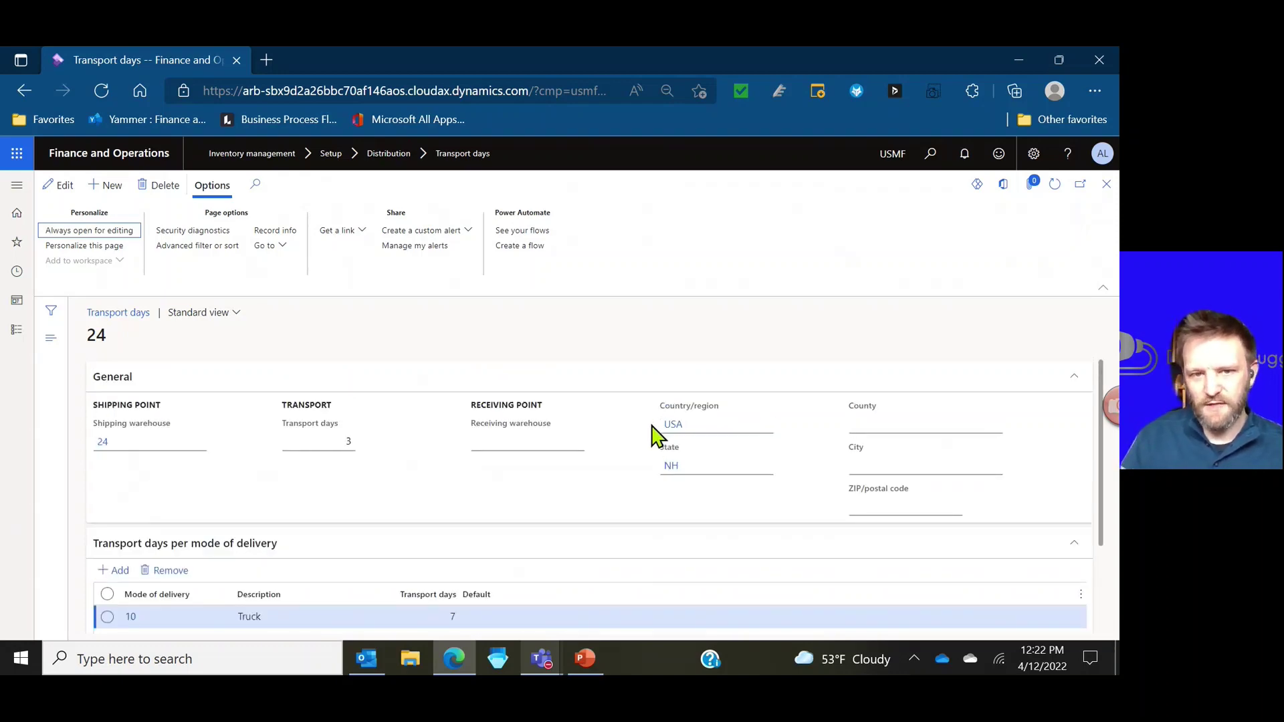